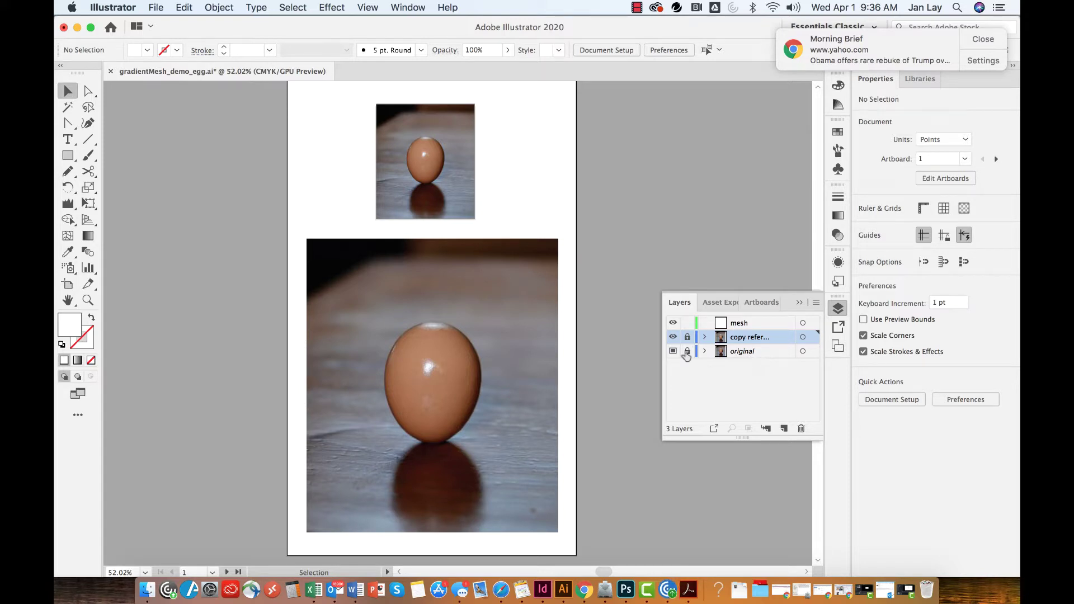
- Turn off image dimming for the template layer "original"
double_click(771, 354)
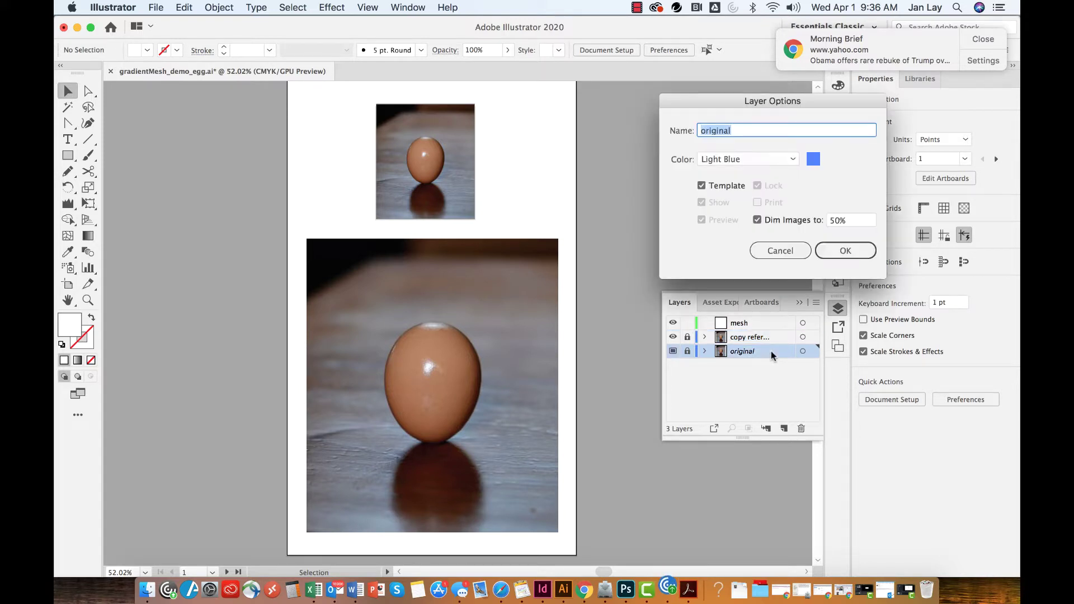
left_click(756, 220)
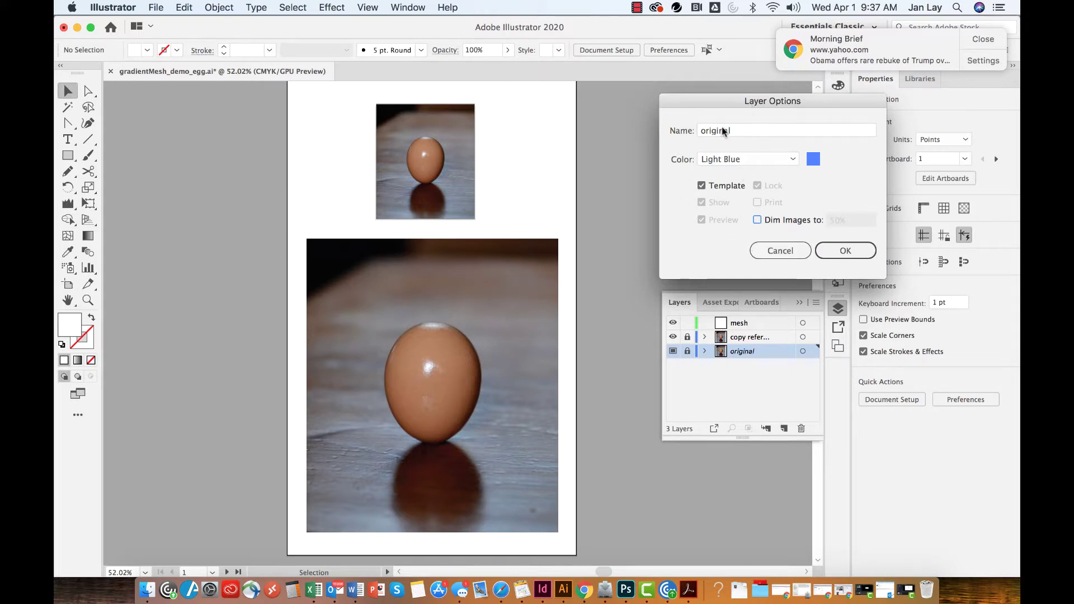
left_click(858, 256)
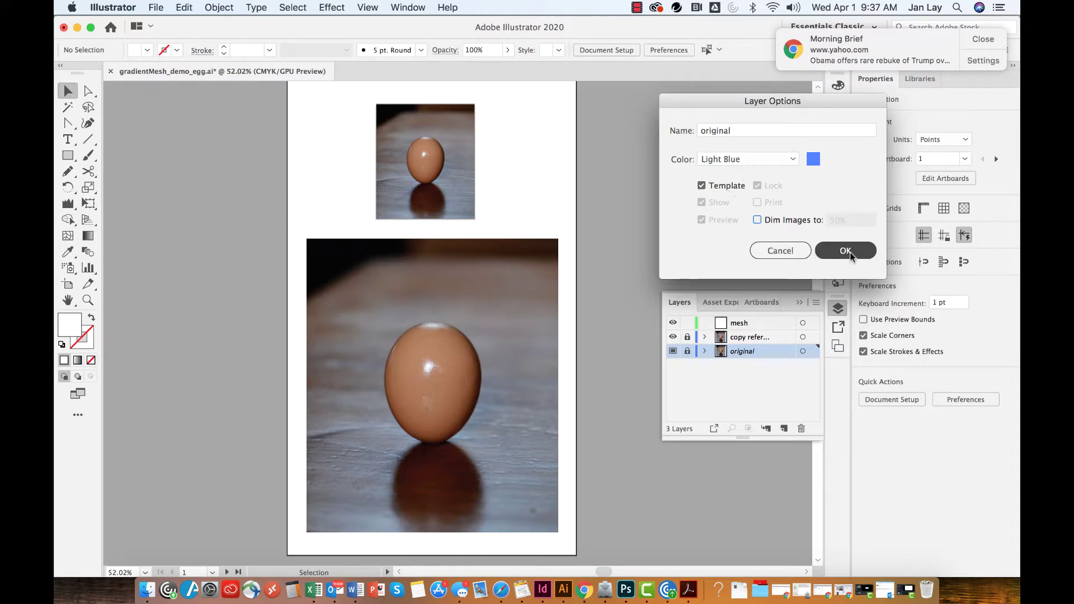
left_click(859, 256)
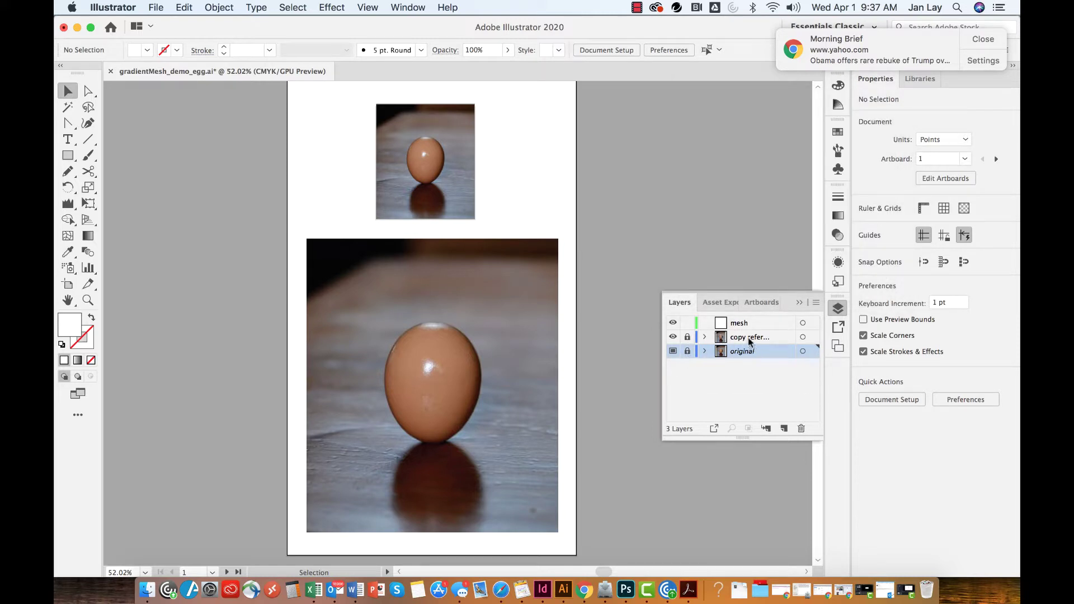
- Toggle the visibility of the copy reference layer to check which image it holds
left_click(674, 337)
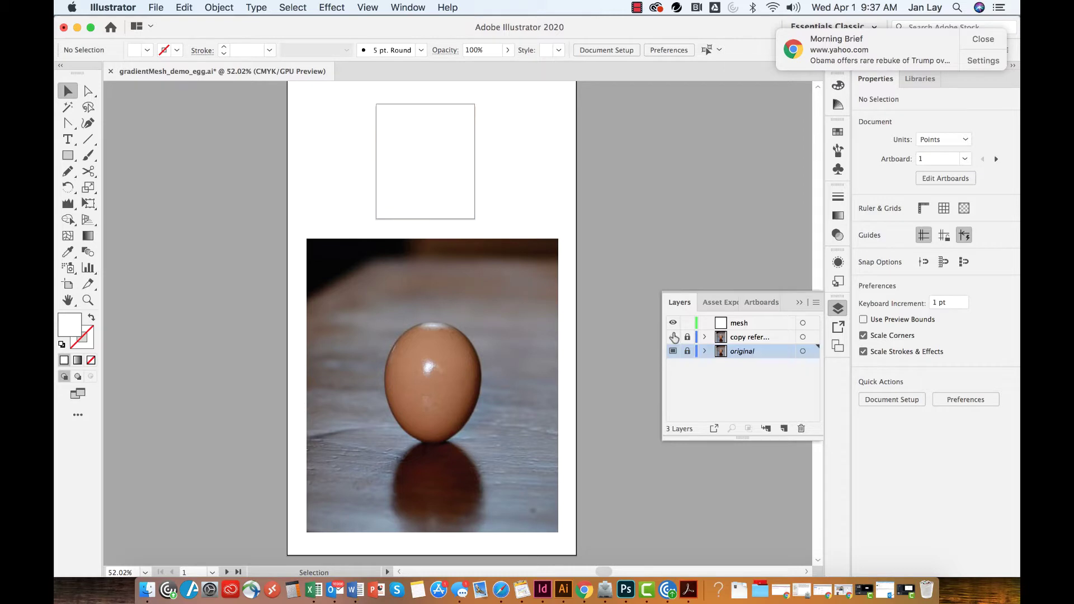
left_click(673, 337)
left_click(674, 337)
left_click(673, 338)
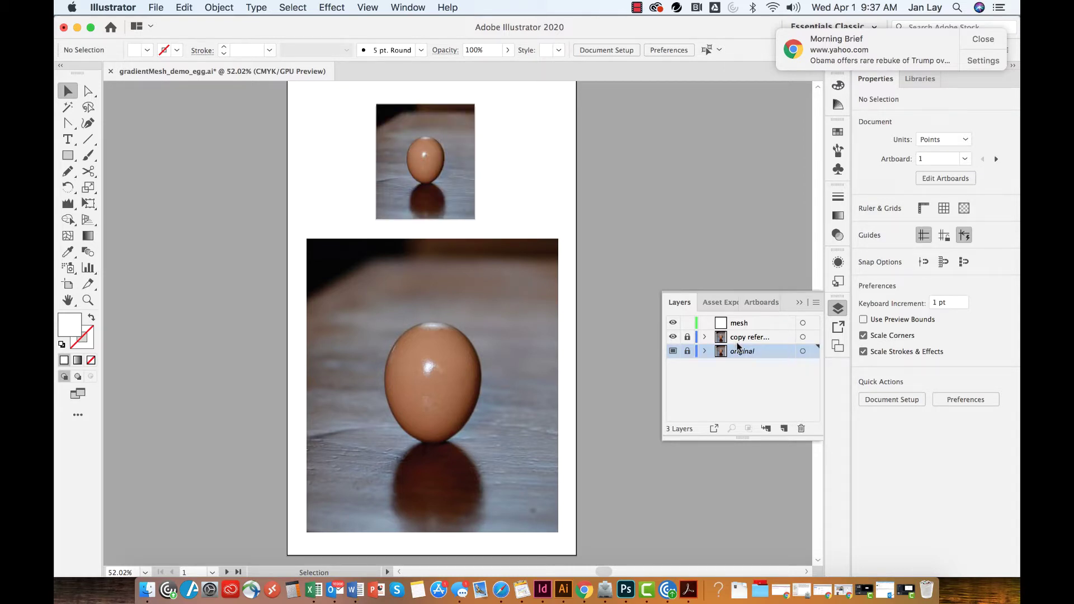
- On the mesh layer, draw a rectangle without fill around the large egg, about 185 by 230 pt
left_click(764, 324)
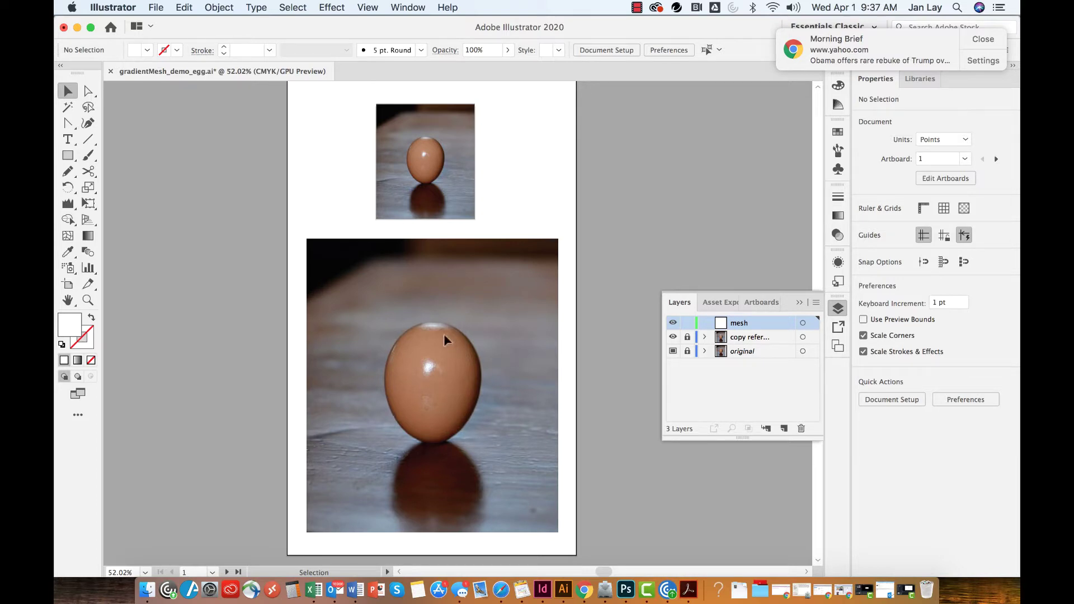
left_click(68, 156)
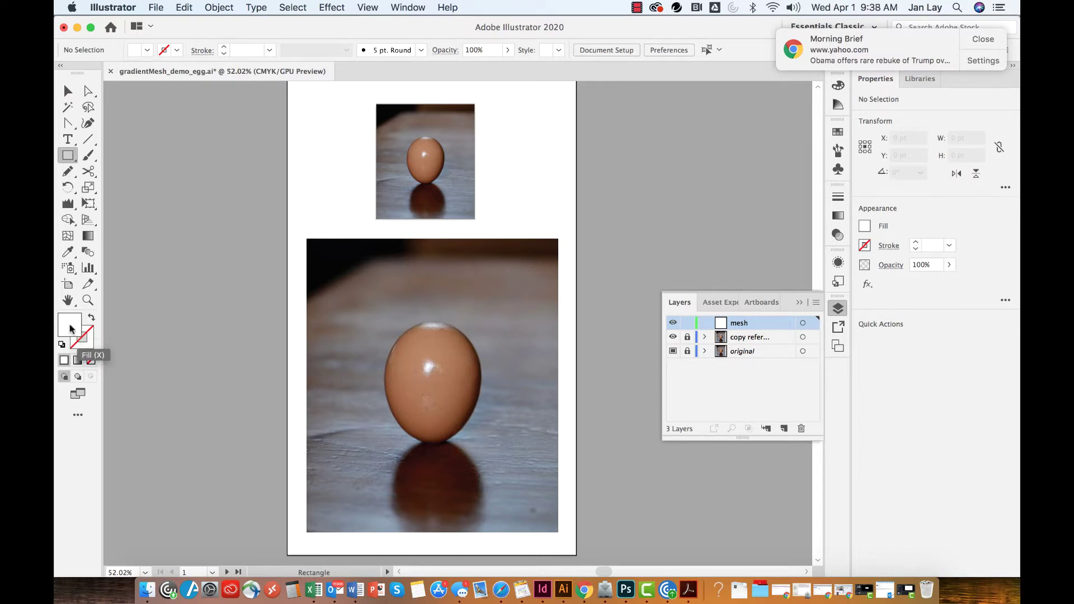
left_click(91, 361)
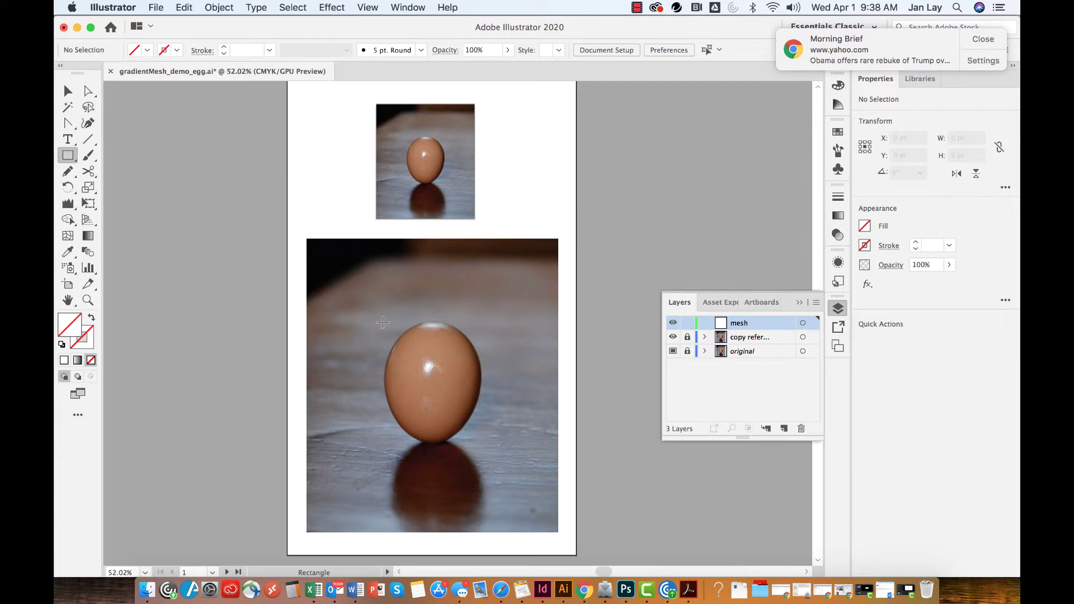
left_click_drag(383, 322, 482, 446)
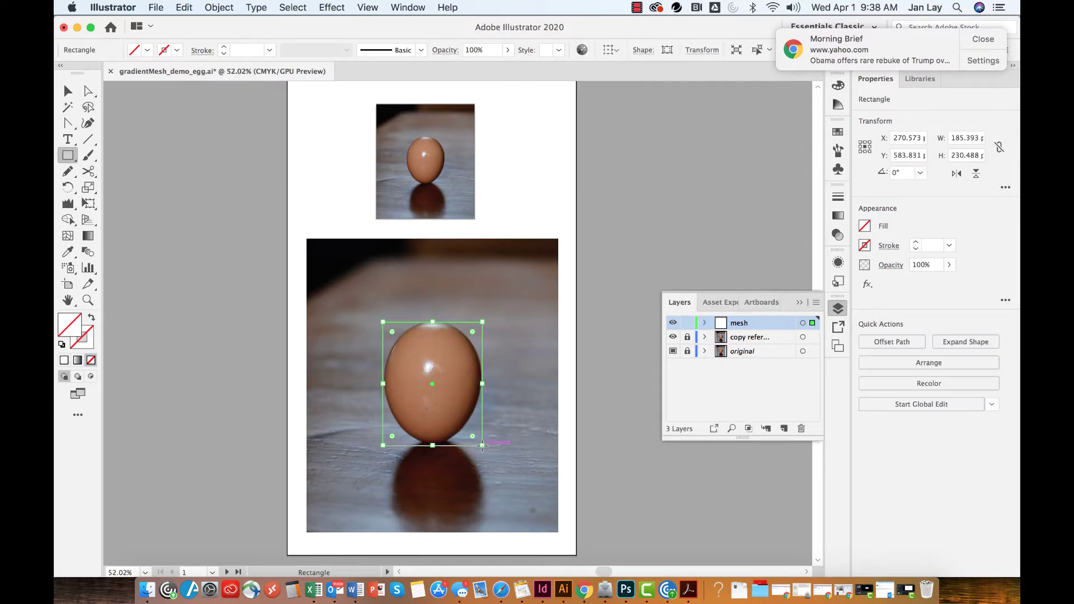
- Tighten the rectangle's edges to the egg's outline, making it about 183 by 228 pt
scroll(482, 446, "up", 5)
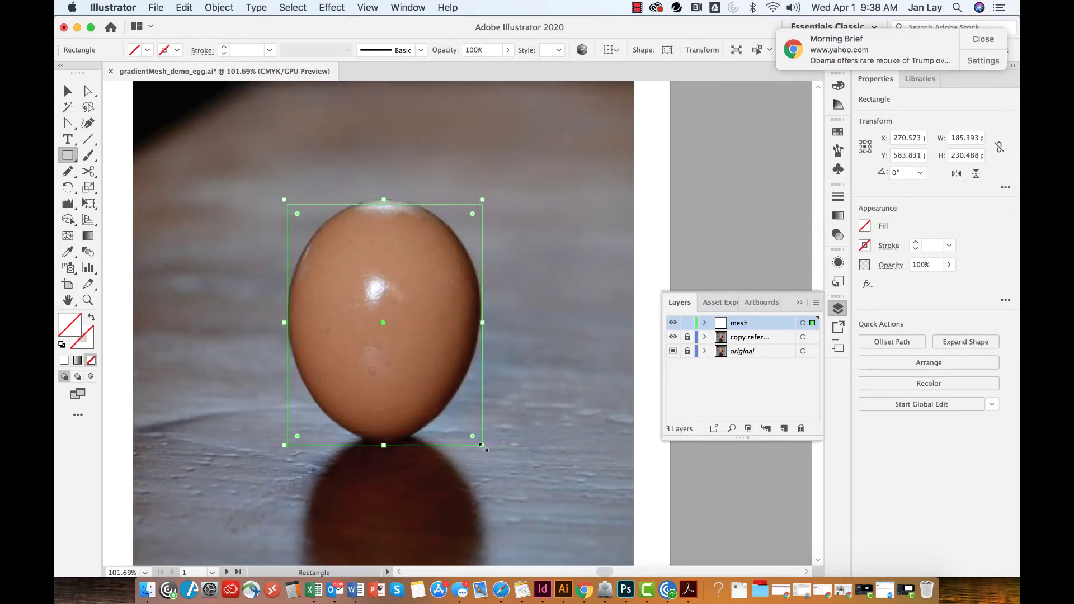
scroll(482, 446, "up", 2)
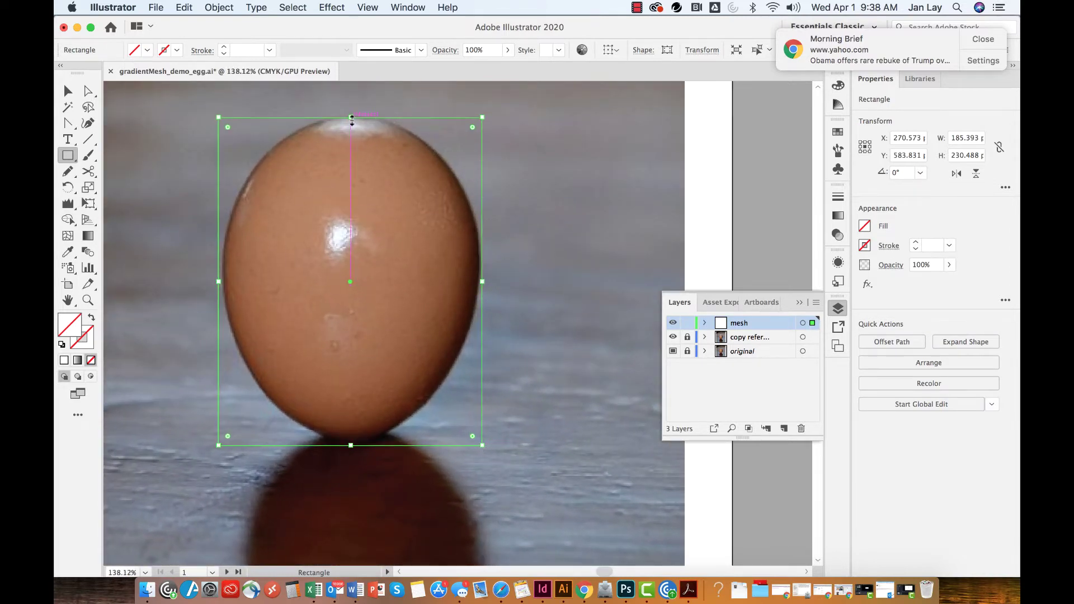
mouse_move(351, 117)
left_mouse_down()
mouse_move(351, 108)
mouse_move(351, 117)
left_mouse_up()
left_click_drag(219, 281, 222, 282)
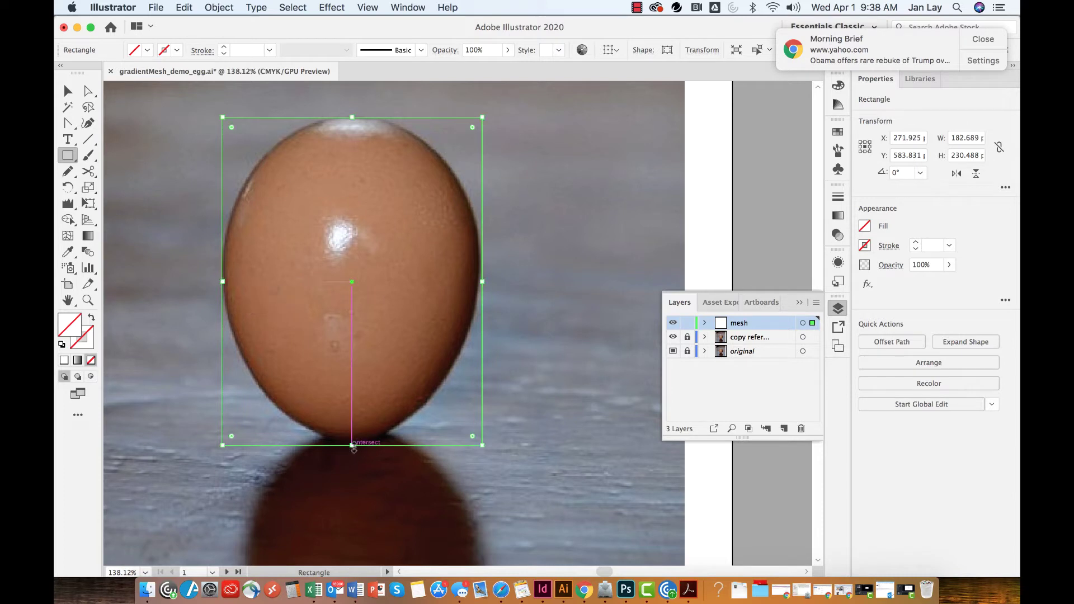
left_click_drag(353, 446, 353, 442)
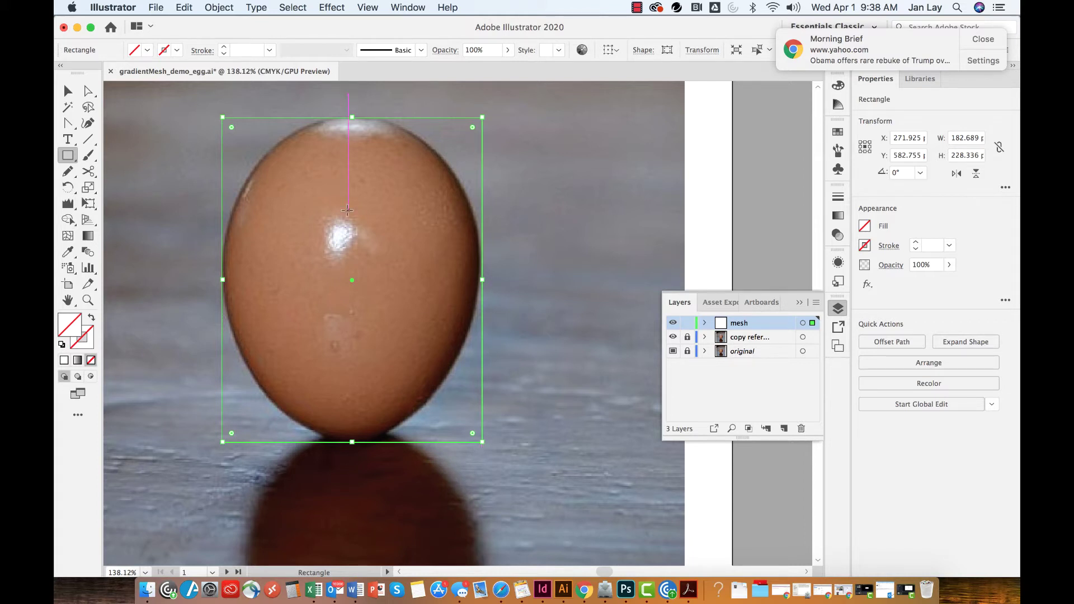
- Convert the rectangle into a gradient mesh with 2 rows, 2 columns, Flat appearance and 100% highlight
left_click(219, 8)
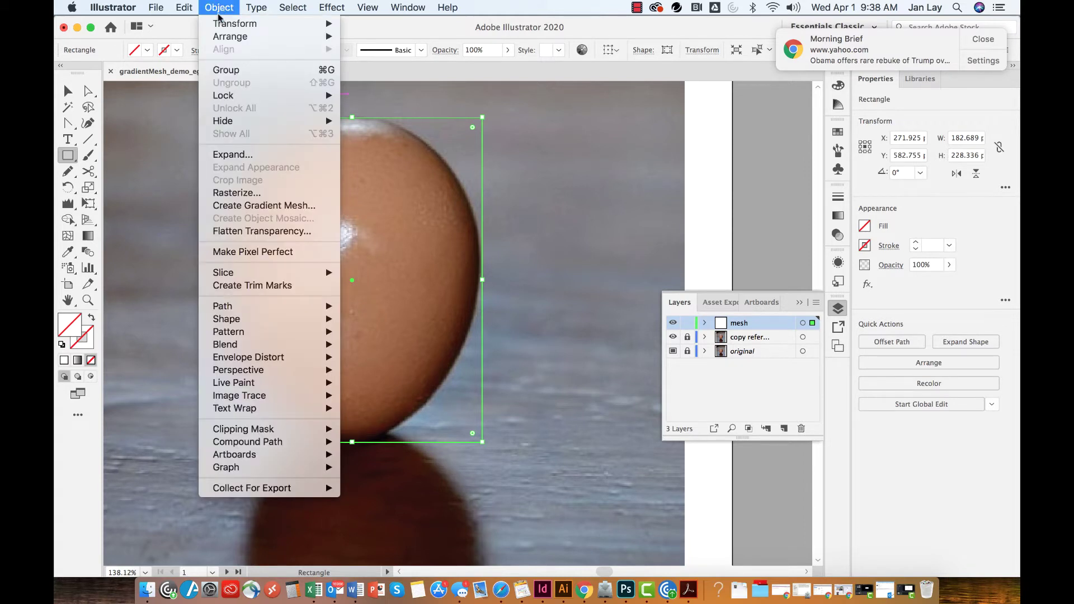
left_click(257, 205)
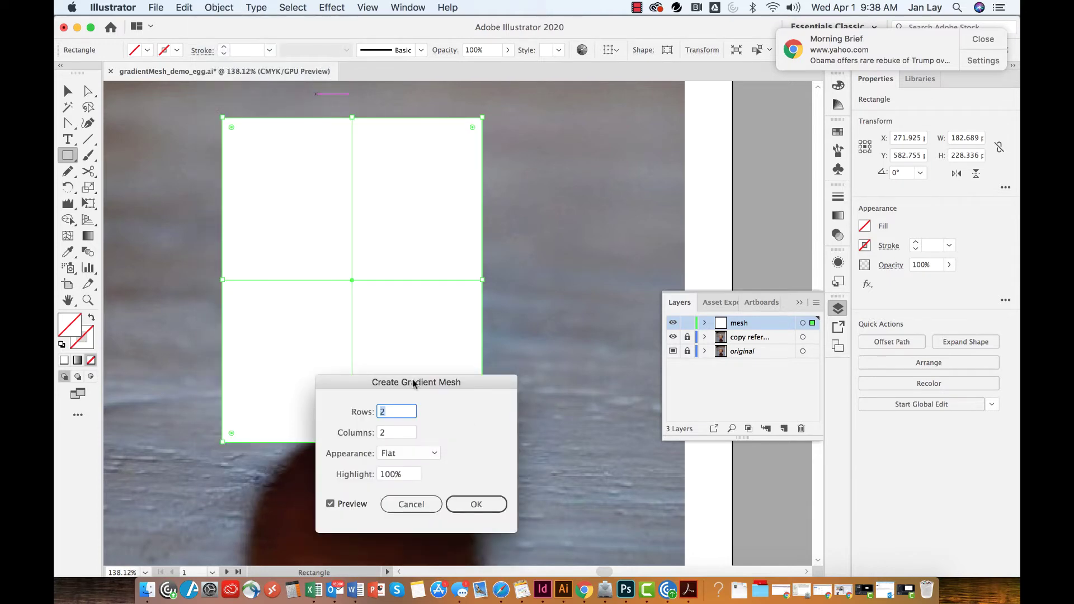
left_click_drag(432, 384, 559, 192)
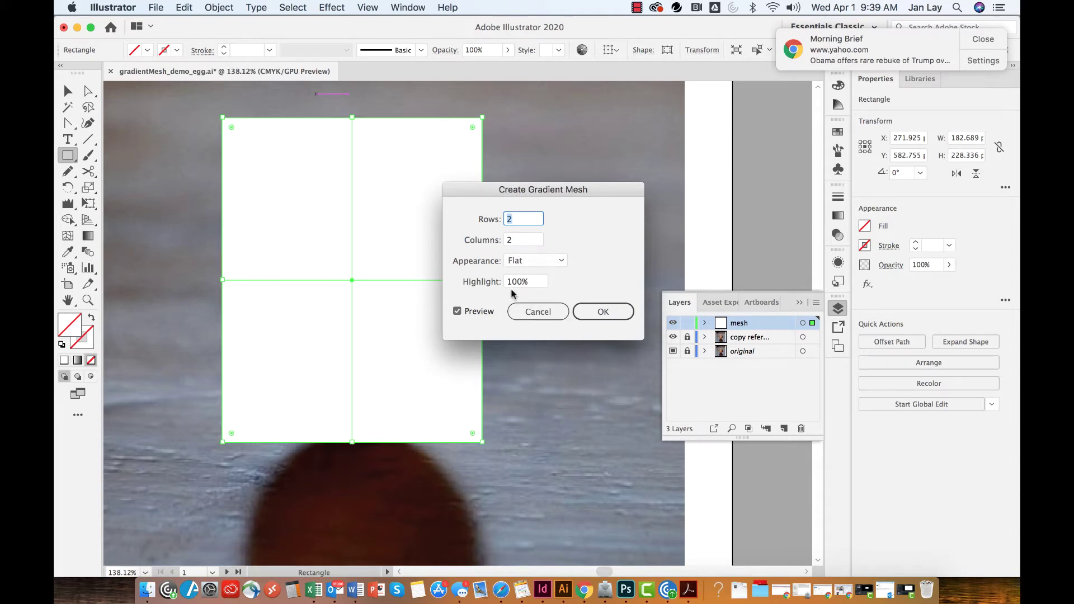
left_click(602, 317)
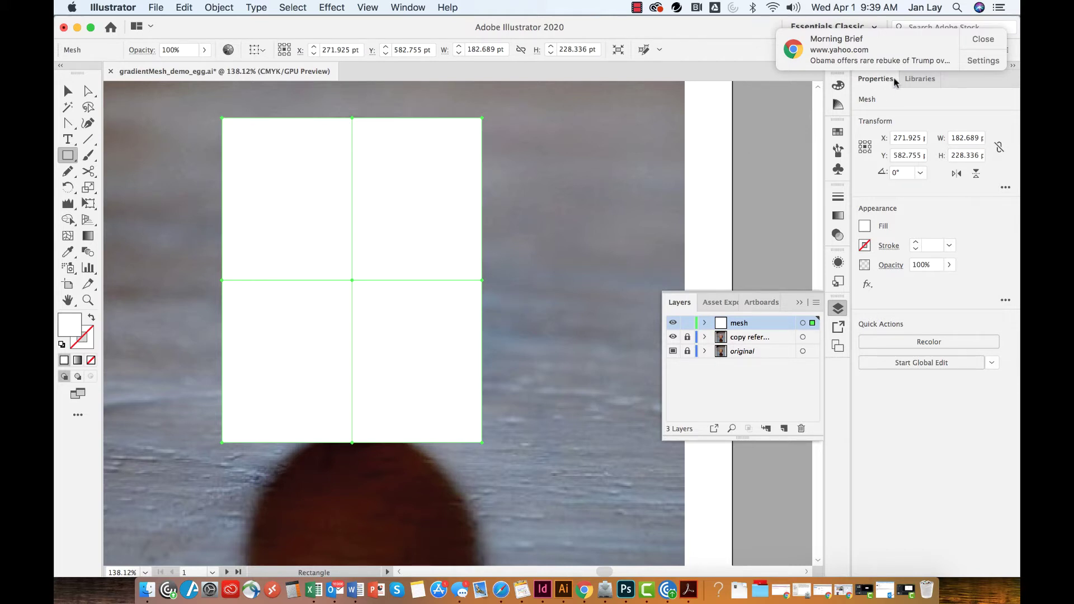
- Dismiss the notification, switch the colour ramp to CMYK and fill the mesh with light blue
left_click(983, 39)
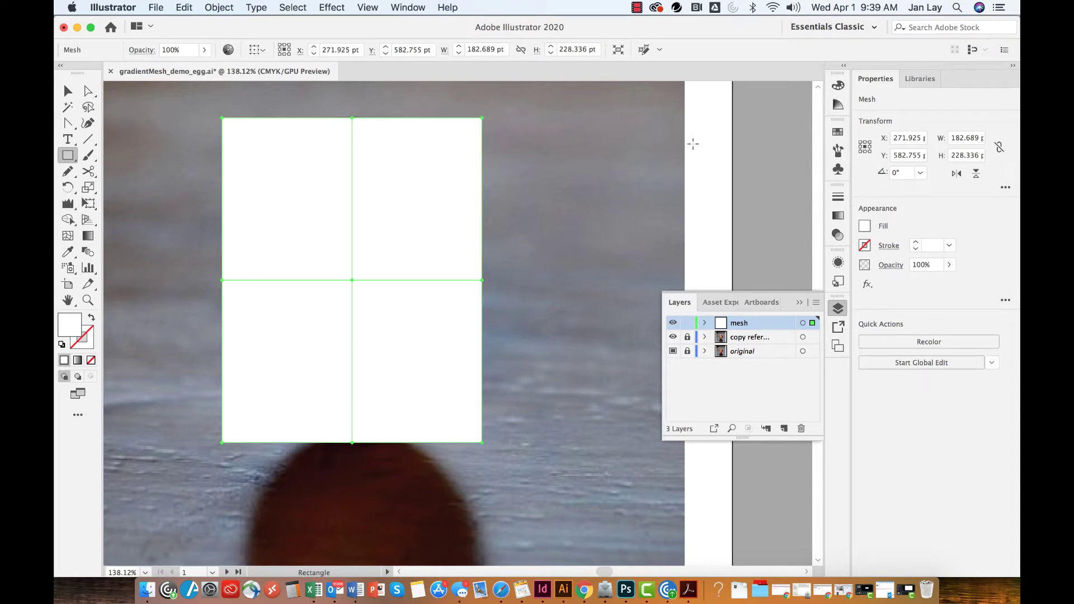
left_click(837, 86)
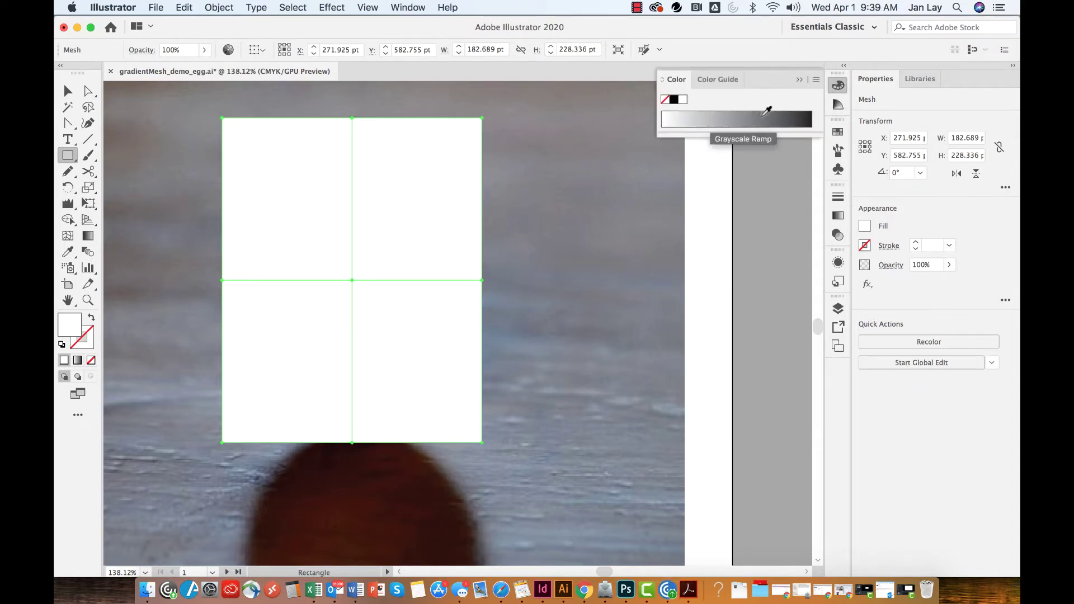
left_click(816, 80)
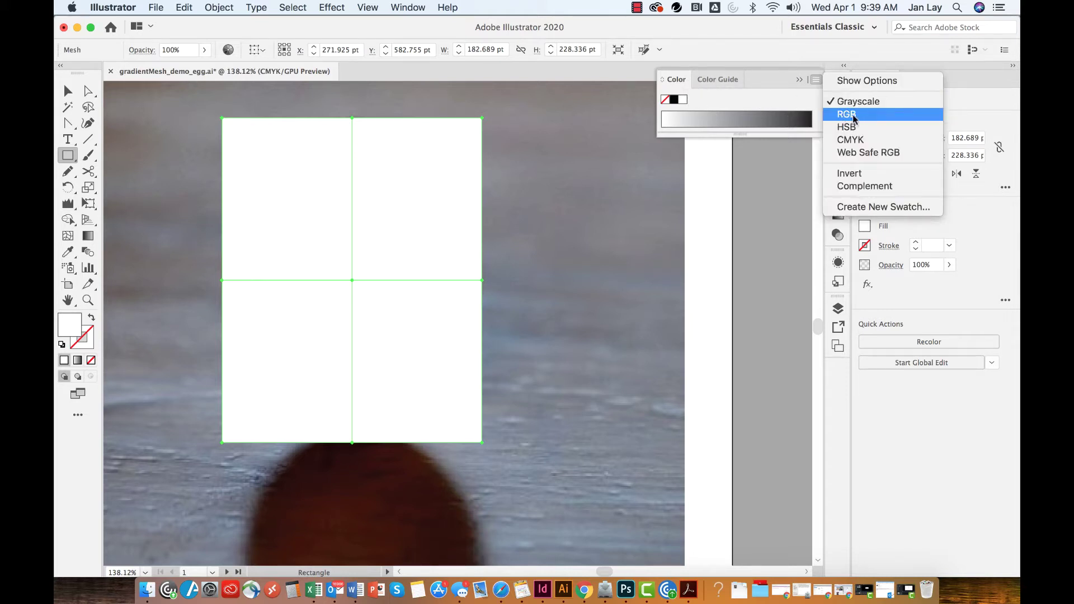
left_click(868, 141)
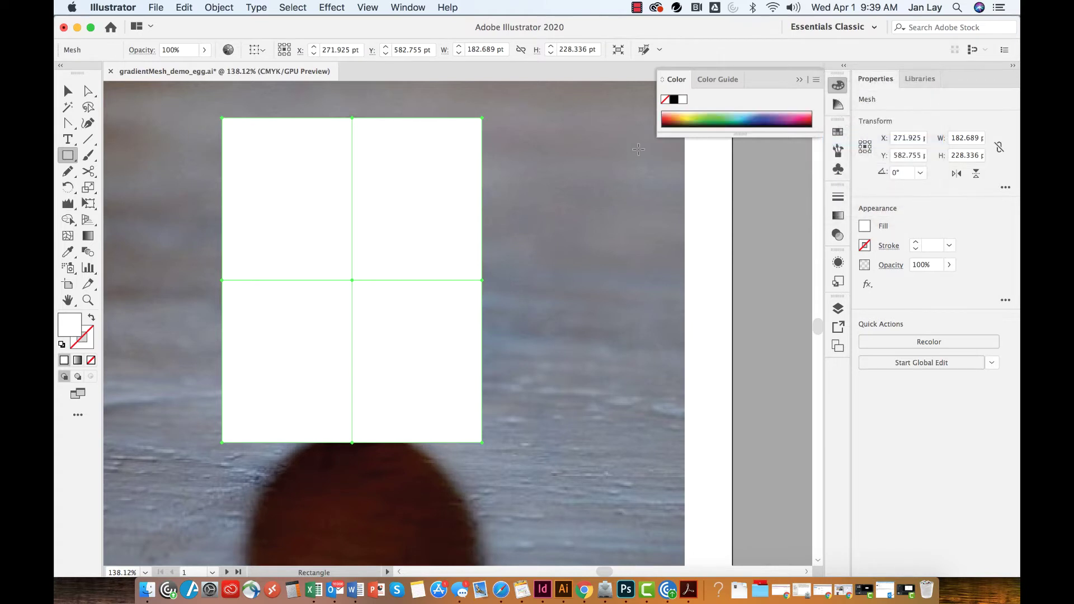
left_click(704, 114)
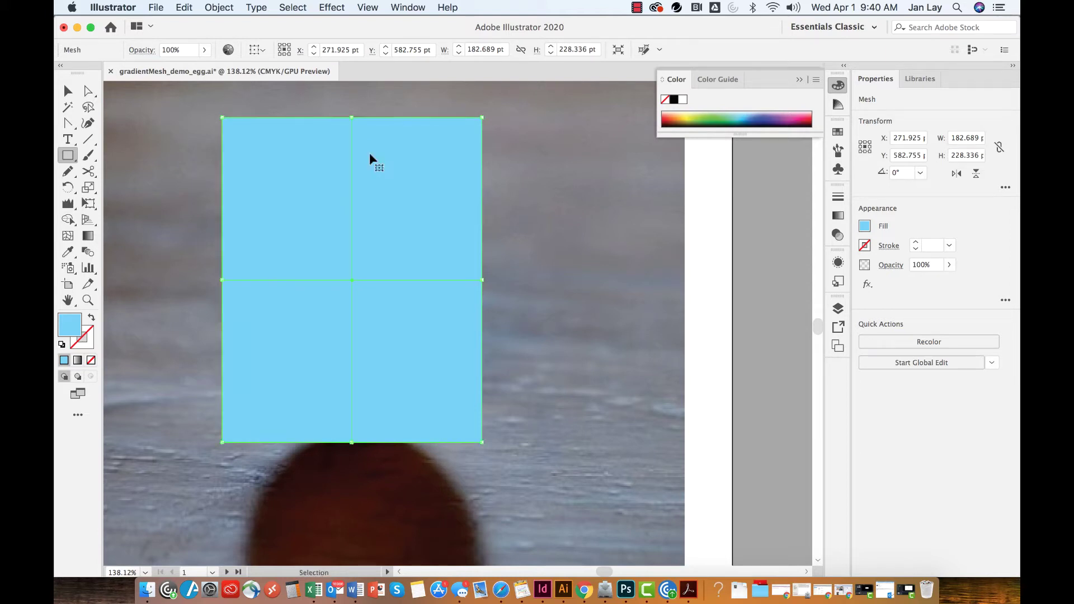
- Switch to outline view and move the mesh's four corner points inward onto the egg's edge with Direct Selection
key("super+y")
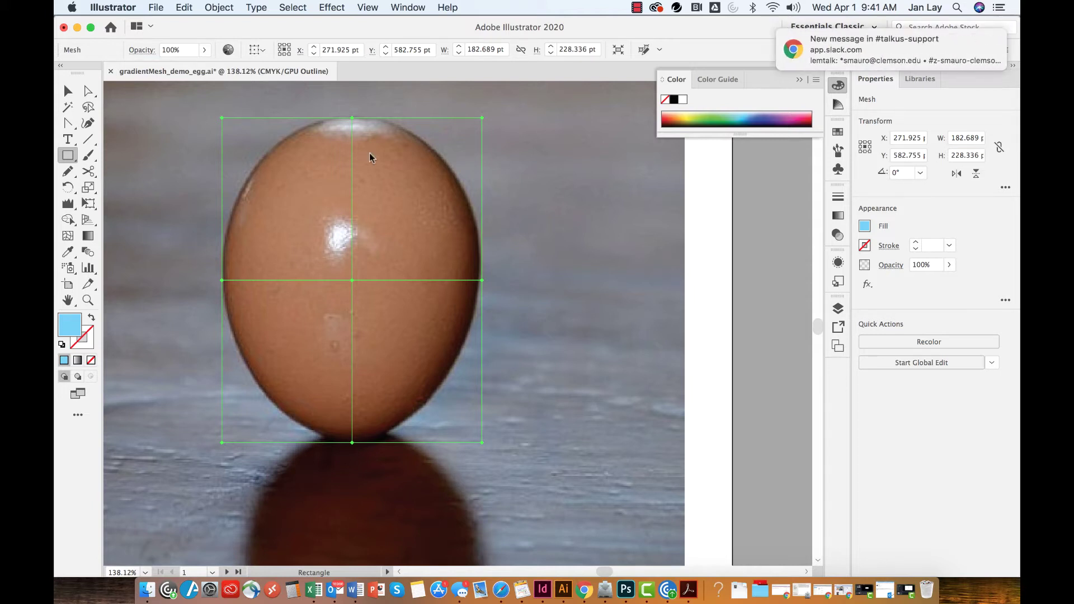
left_click(87, 91)
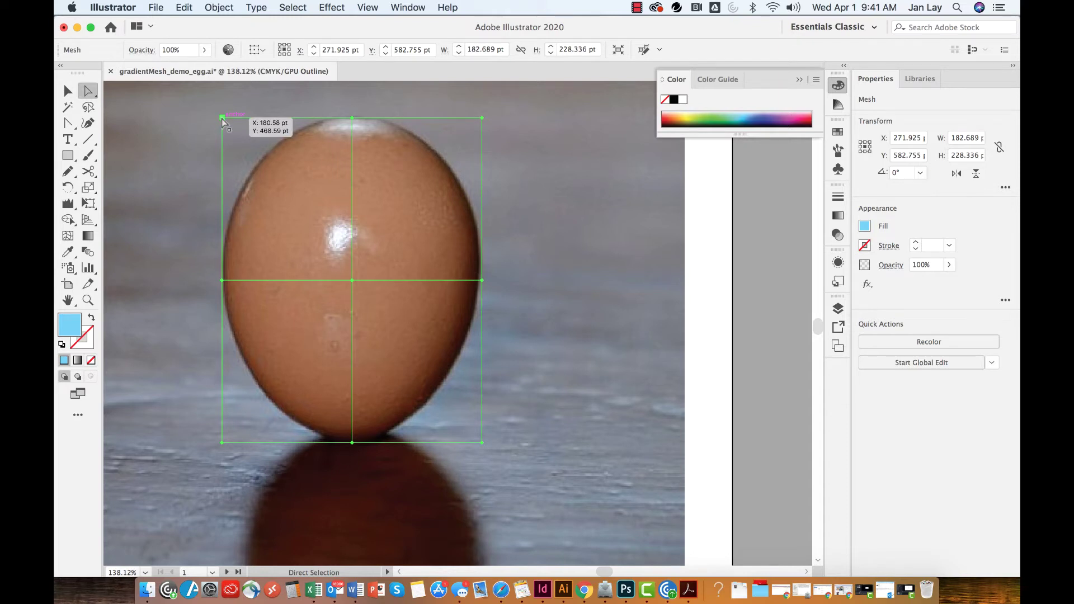
left_click(251, 103)
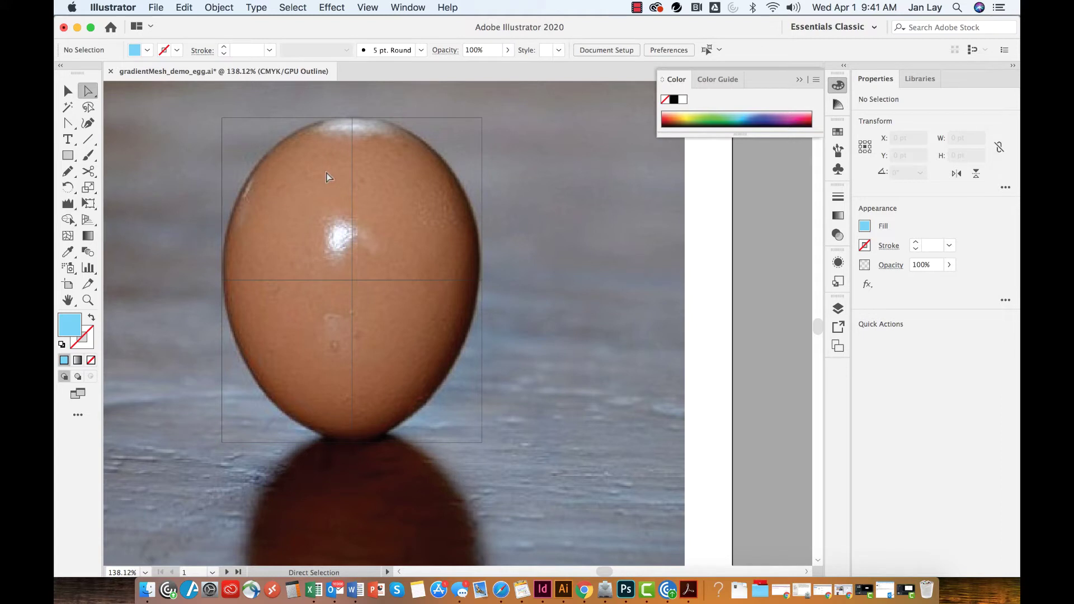
left_click(223, 118)
left_click_drag(223, 119, 282, 141)
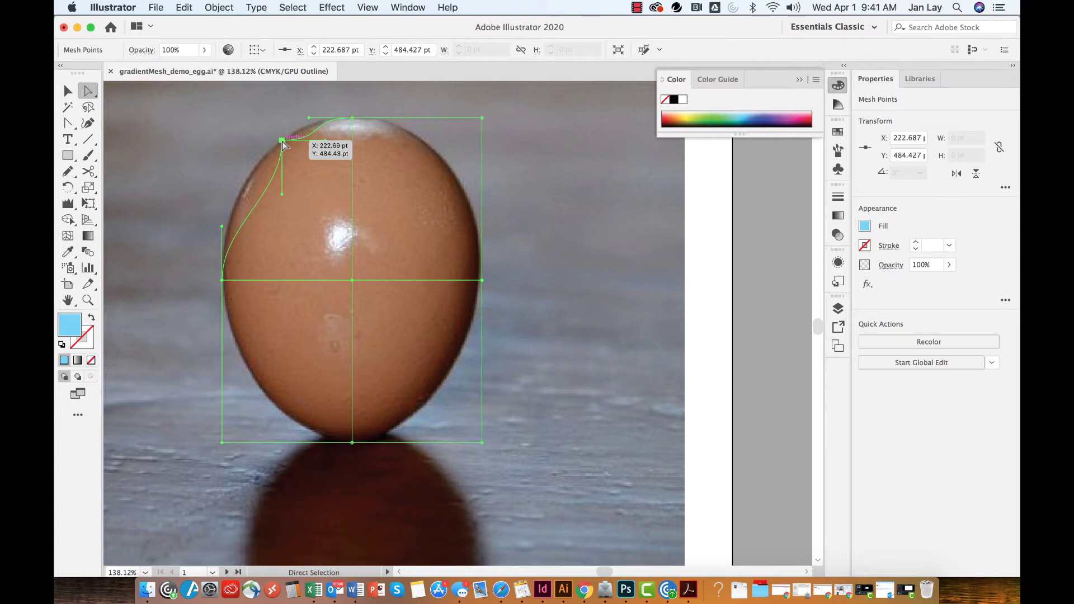
left_click(482, 118)
left_click_drag(481, 117, 419, 143)
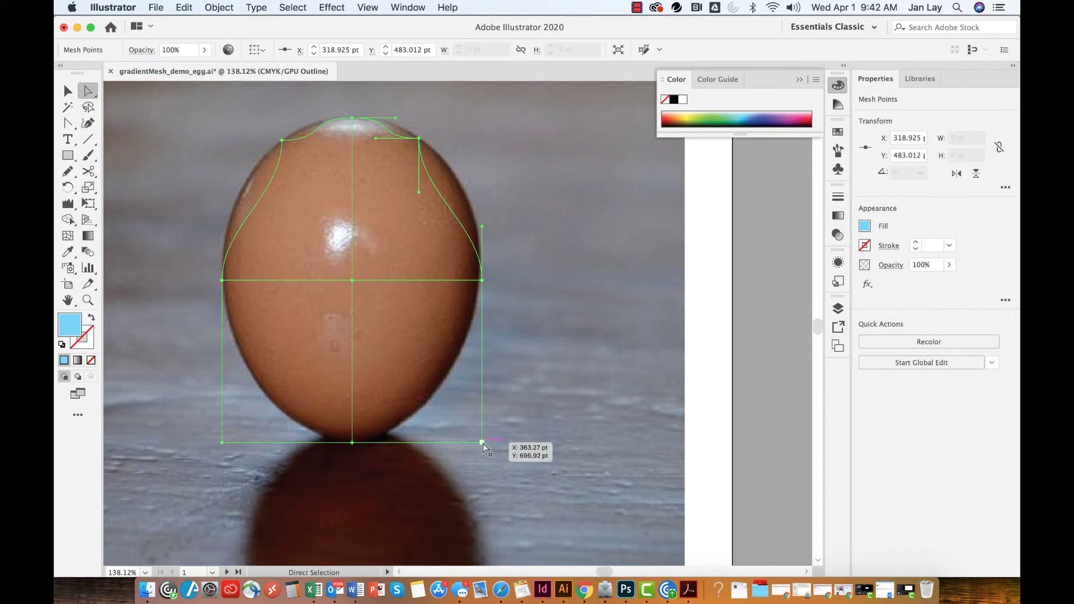
left_click_drag(482, 442, 425, 406)
left_click_drag(220, 441, 278, 409)
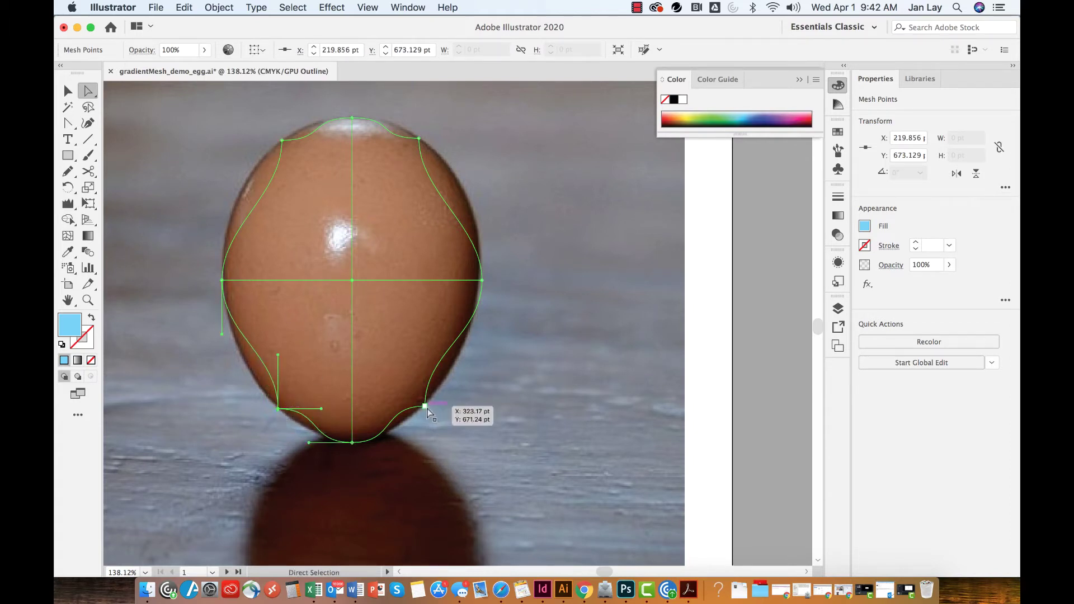
- Adjust the handles around the two left corner mesh points so the curves follow the egg's left side
left_click(282, 141)
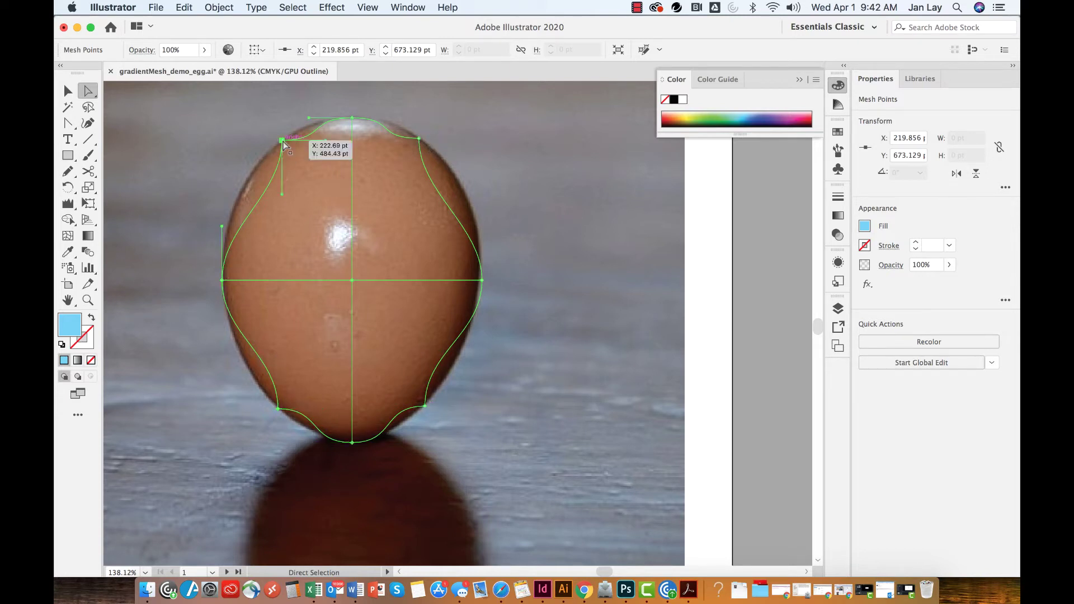
left_click_drag(324, 140, 314, 117)
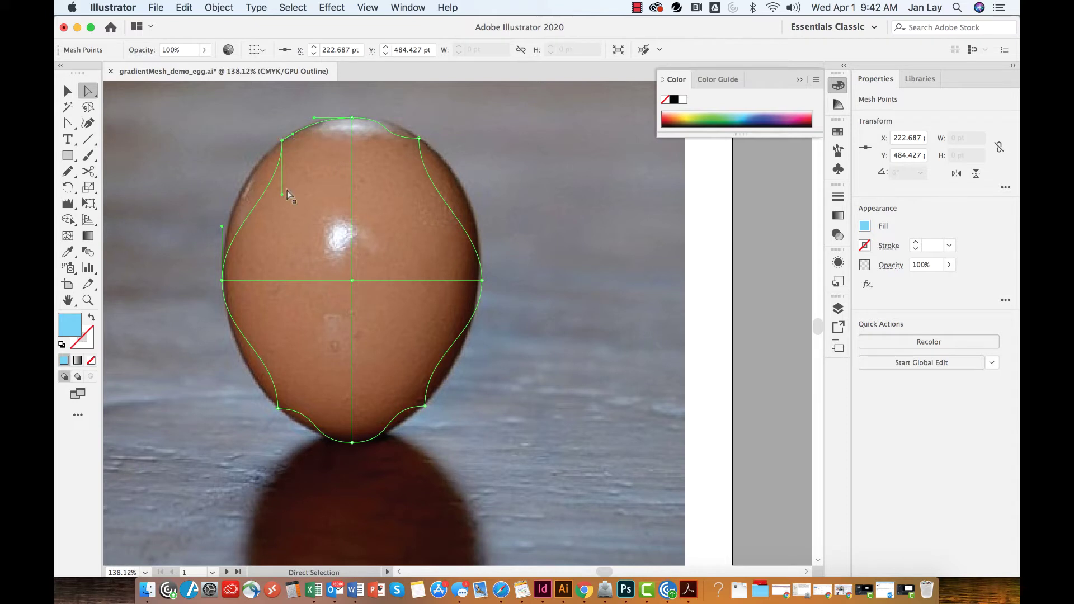
left_click_drag(281, 194, 241, 168)
left_click(277, 409)
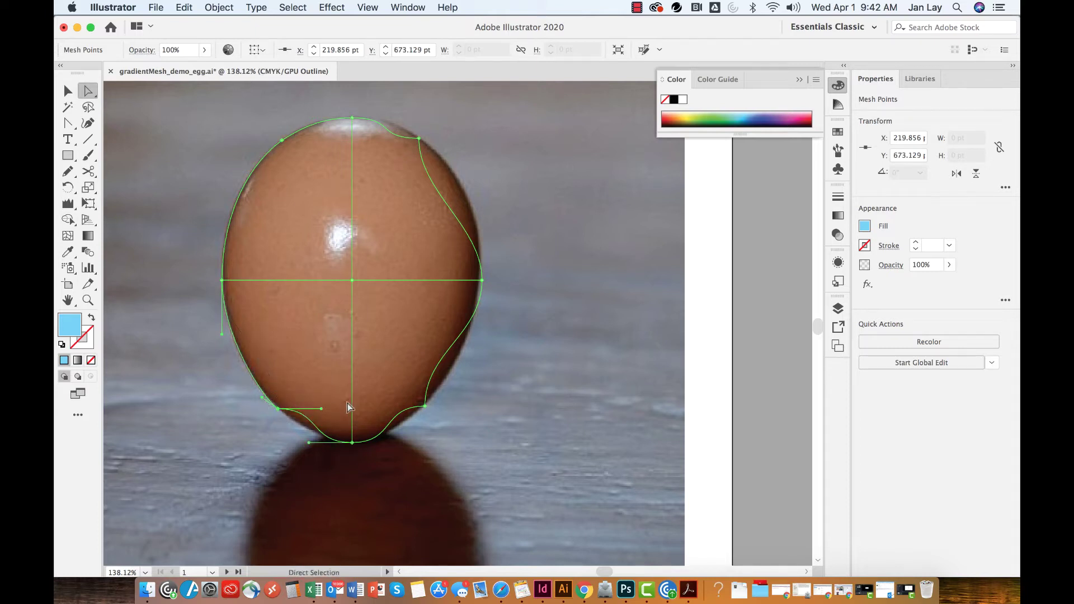
left_click_drag(320, 410, 309, 439)
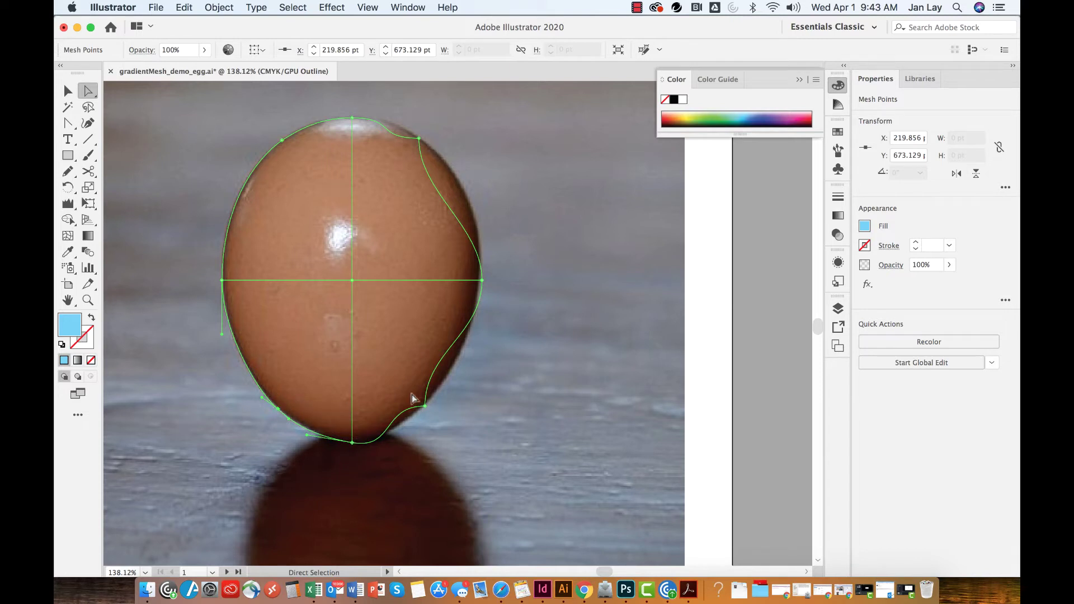
- Adjust the handles around the lower-right mesh point so the curves follow the egg's lower-right edge
left_click(425, 406)
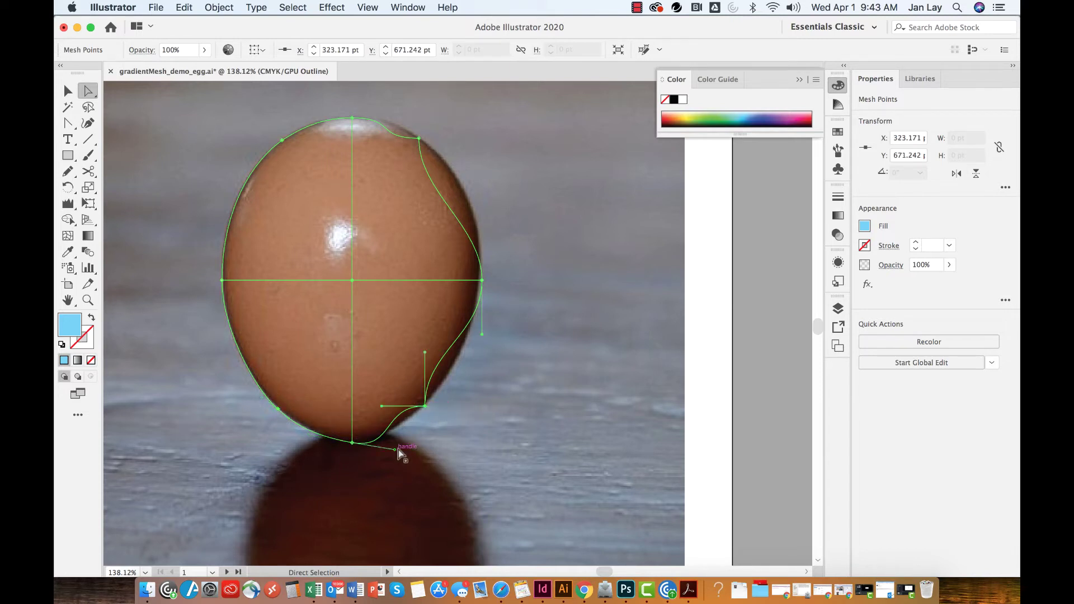
left_click_drag(394, 450, 408, 424)
left_click_drag(425, 351, 445, 382)
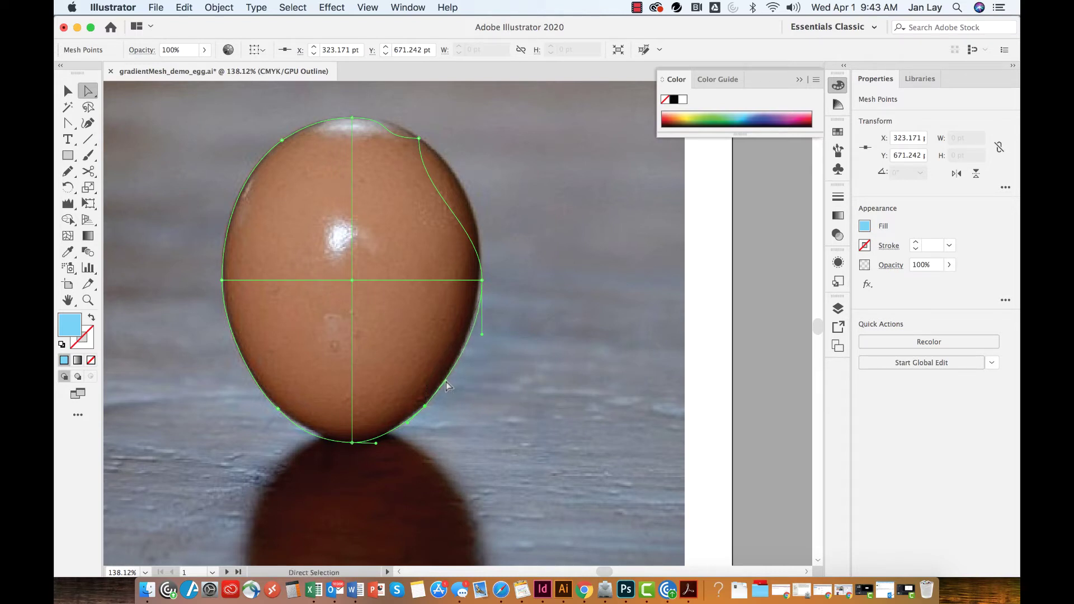
- Adjust the handles around the upper-right mesh point so the curves follow the egg's upper-right edge
left_click(419, 138)
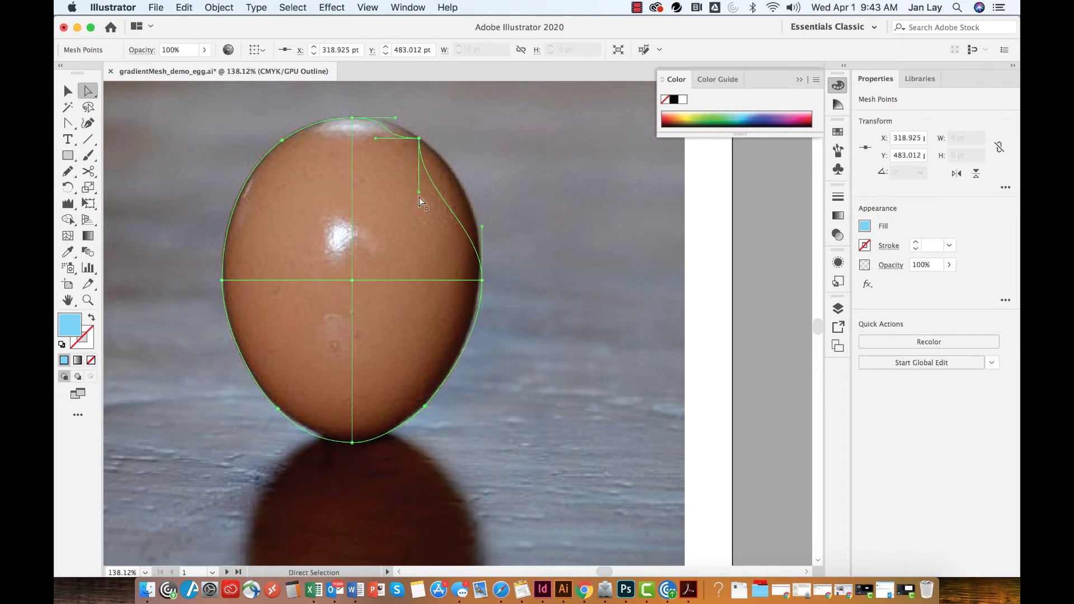
left_click_drag(418, 192, 471, 178)
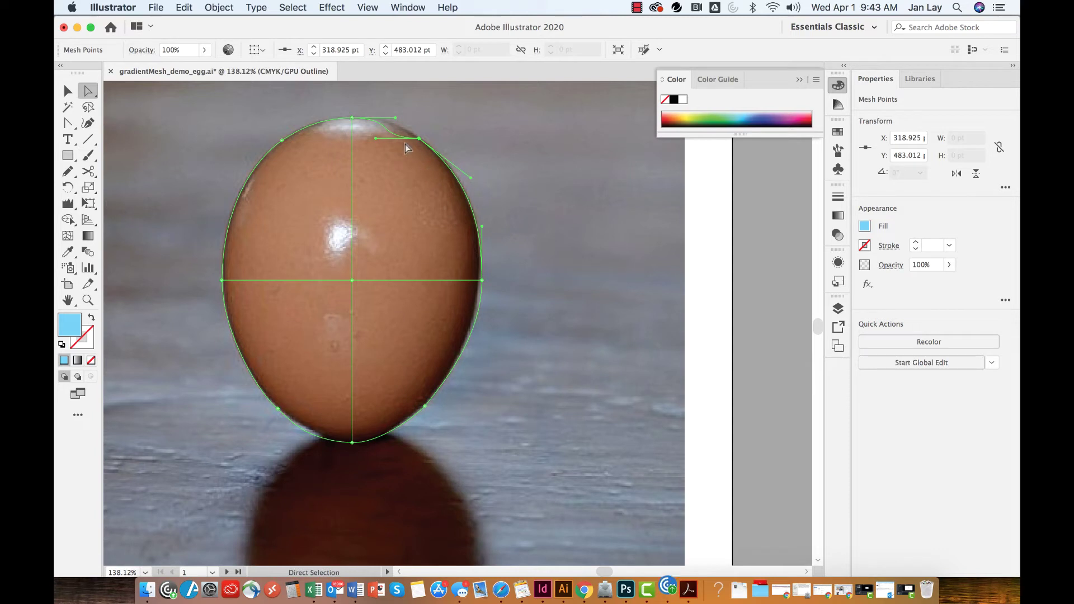
left_click_drag(374, 139, 410, 130)
scroll(369, 197, "up", 3)
scroll(370, 199, "up", 2)
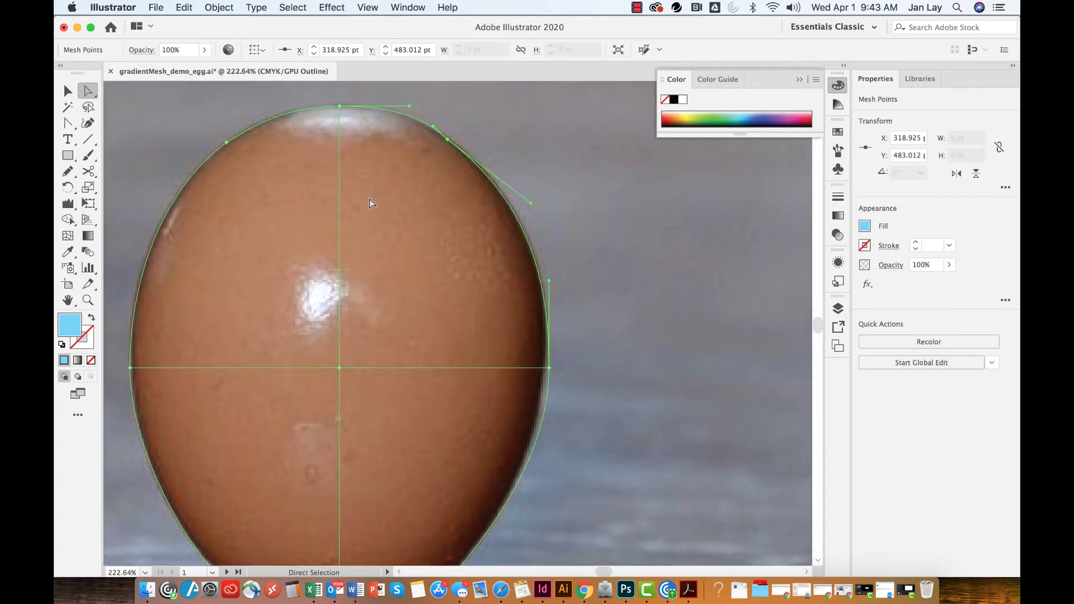
left_click_drag(406, 113, 431, 136)
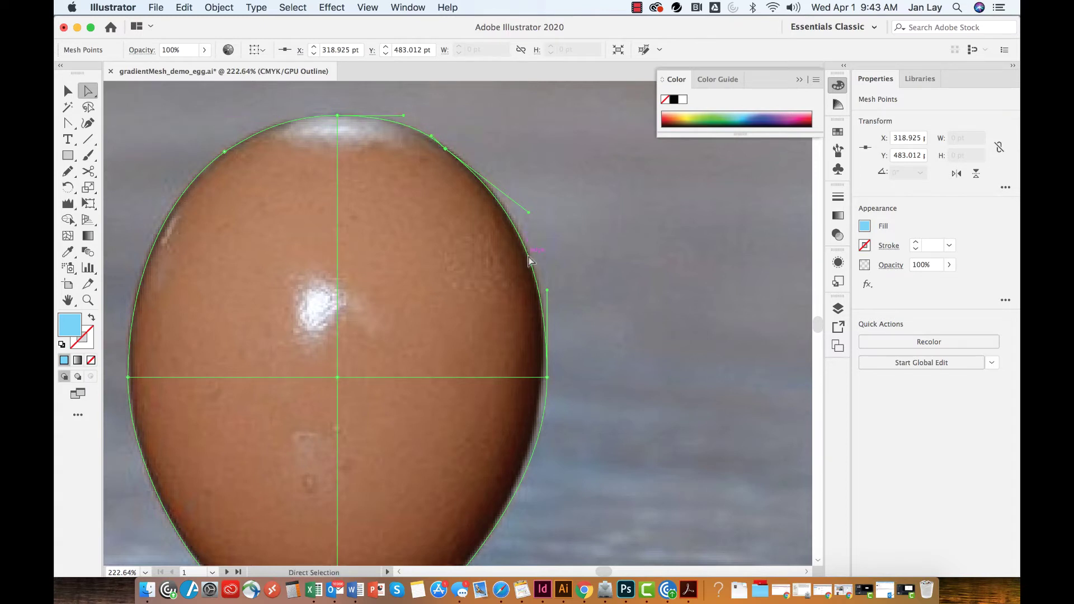
left_click_drag(529, 212, 533, 214)
- Lengthen the upper handle of the left-middle mesh point slightly and nudge the right-middle mesh point 1 pt inward onto the egg's edge
left_click(128, 377)
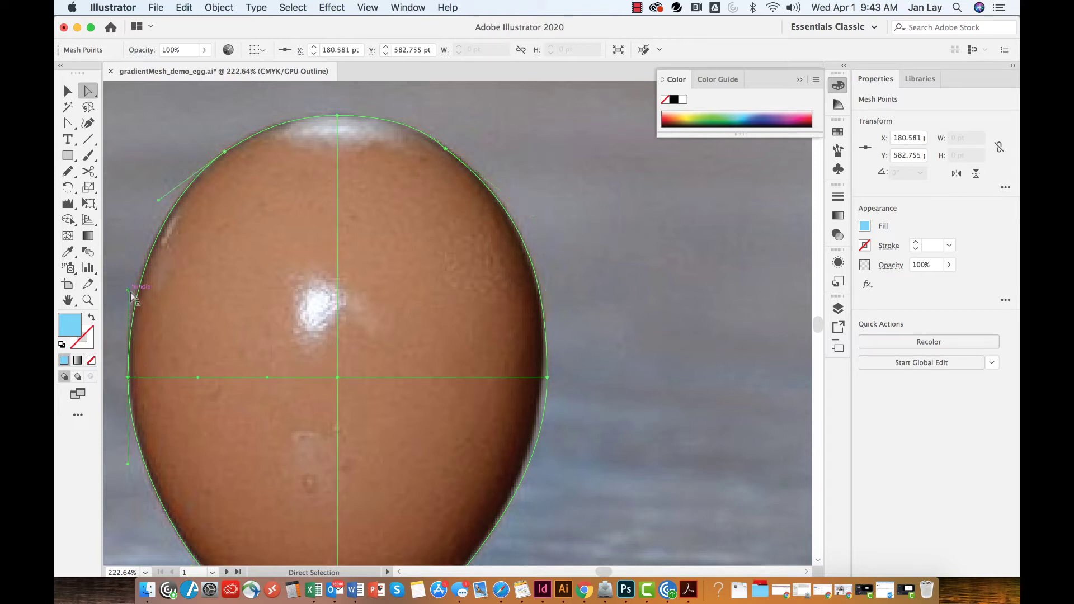
left_click_drag(128, 290, 127, 284)
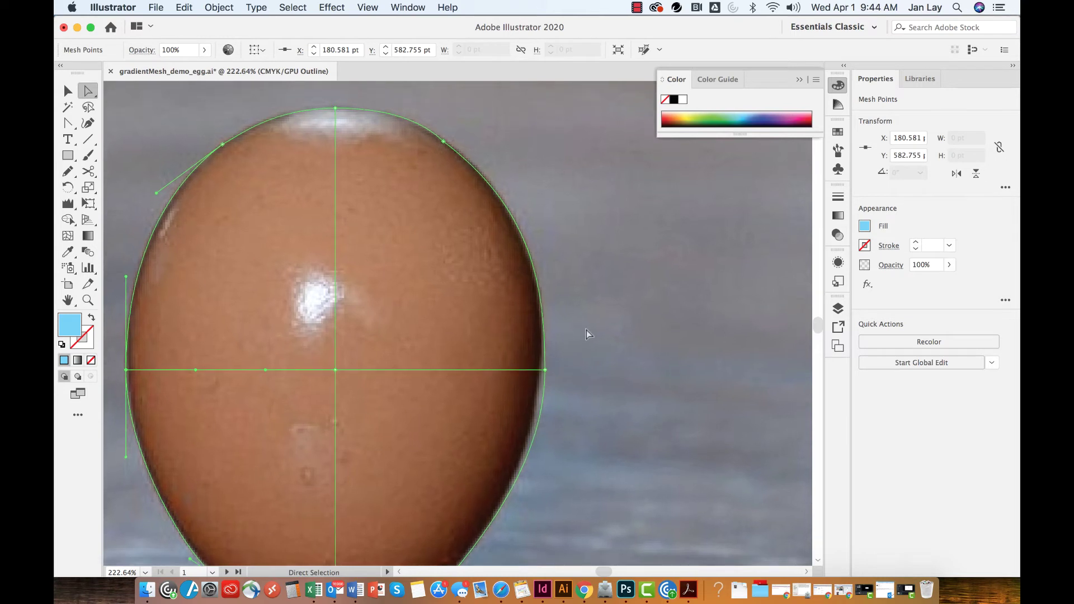
scroll(586, 329, "down", 5)
left_click(559, 355)
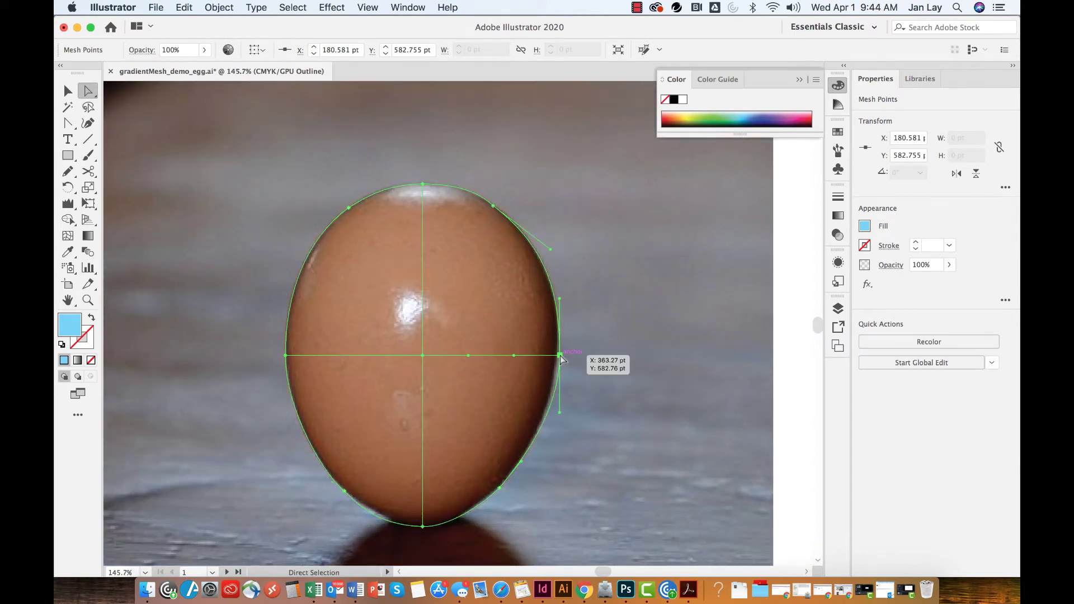
left_click_drag(559, 413, 559, 412)
left_click_drag(560, 357, 561, 359)
key("Left")
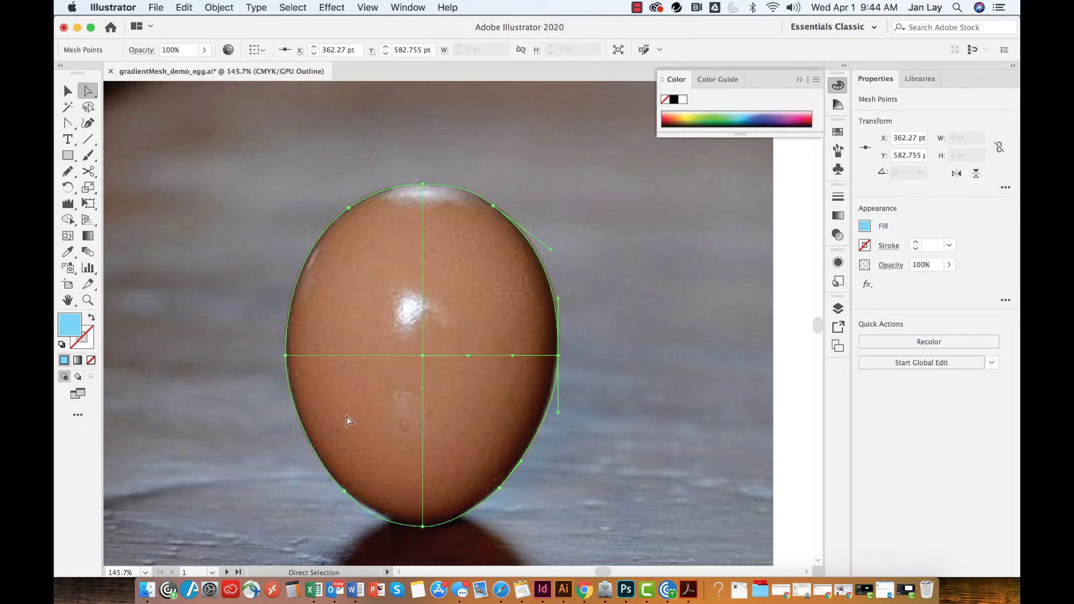
- Add two vertical mesh lines with the Mesh tool, one about midway on each side of the centre line
left_click(67, 236)
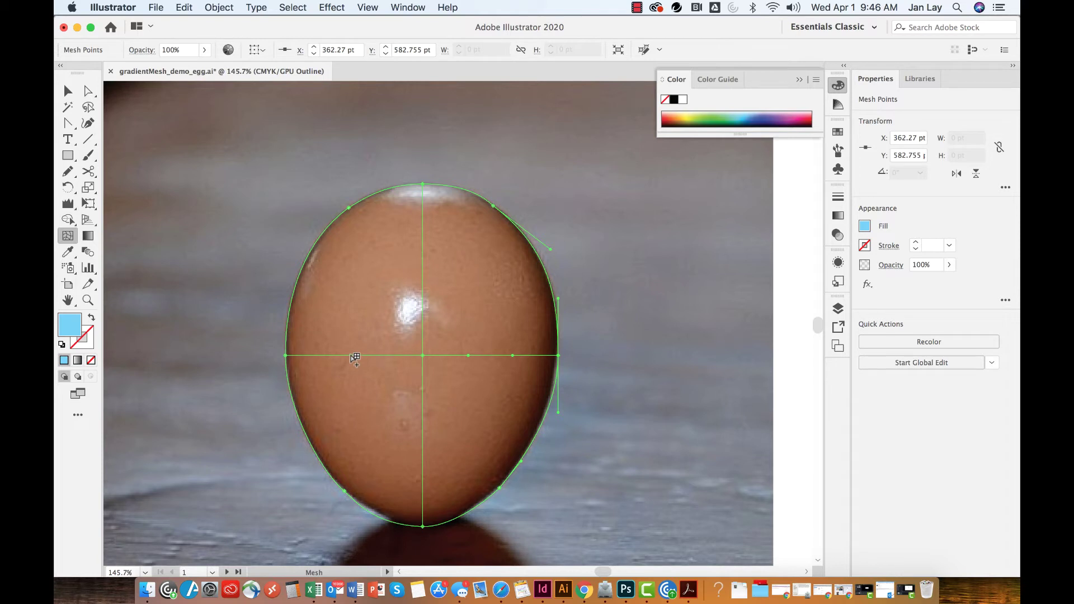
left_click(351, 356)
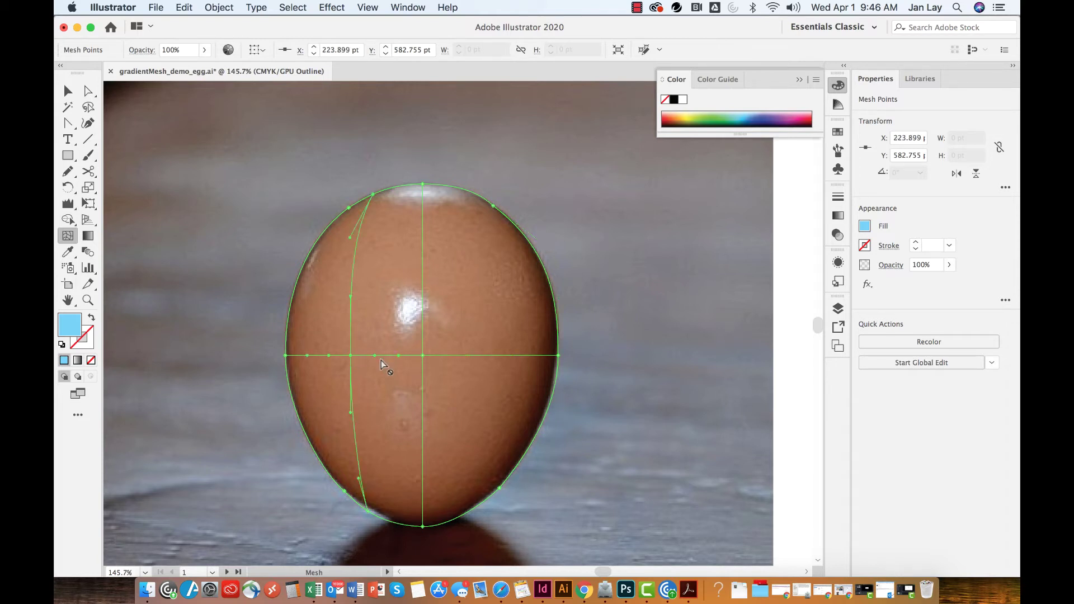
left_click(494, 355)
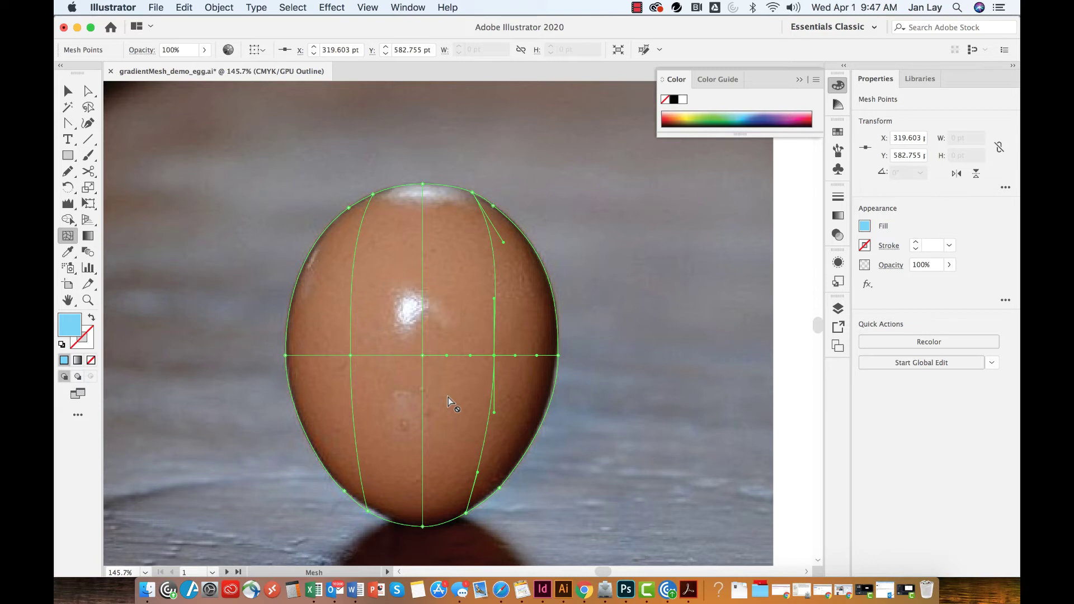
- Move the middle points of both new vertical mesh lines outward with Direct Selection and bow the right line's lower handle outward
key("a")
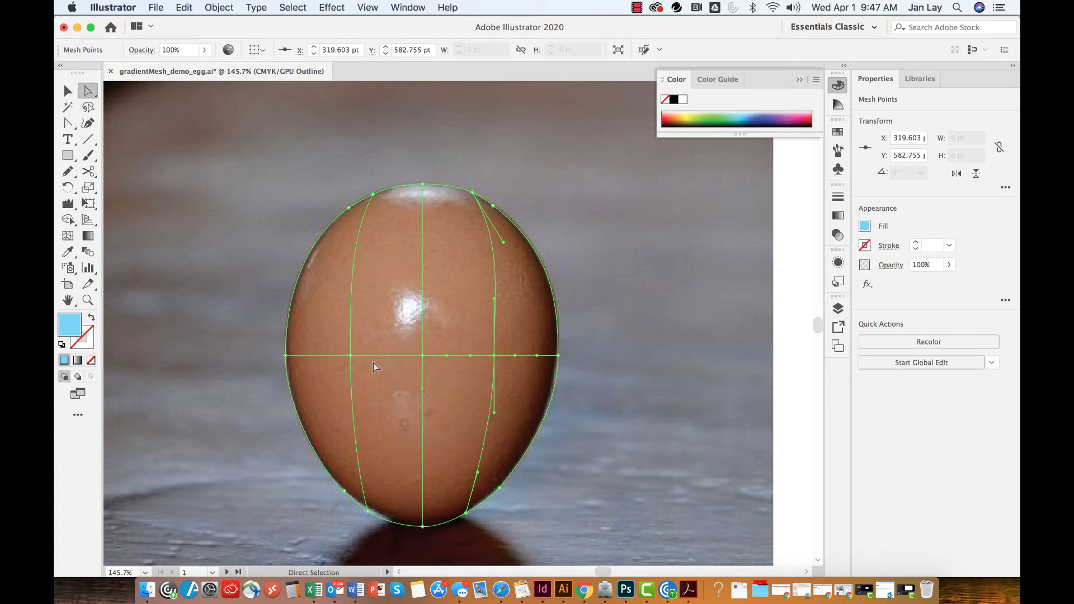
scroll(374, 367, "up", 2)
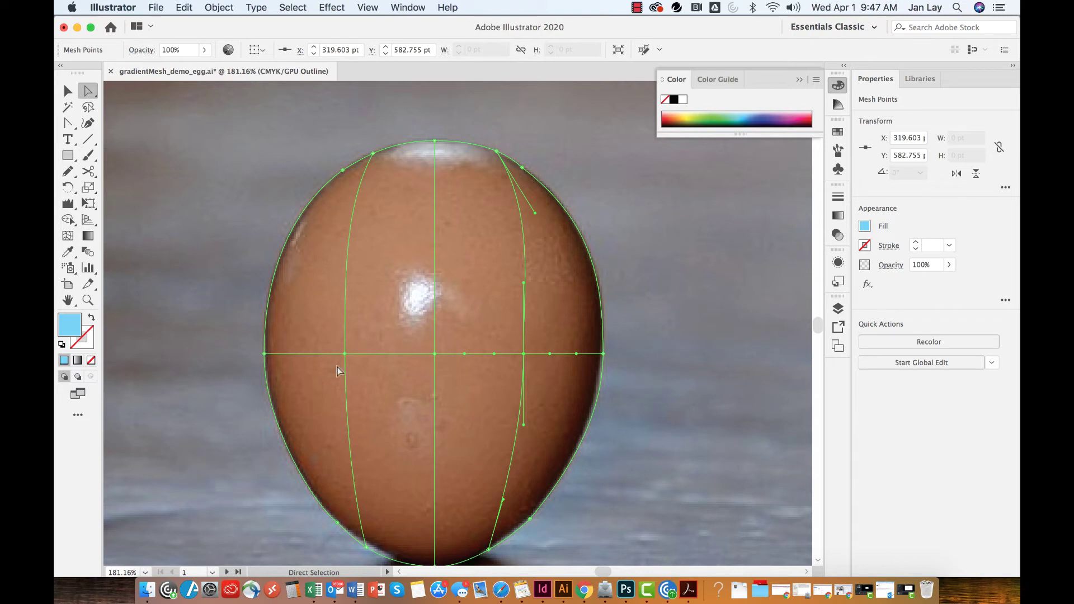
left_click(344, 353)
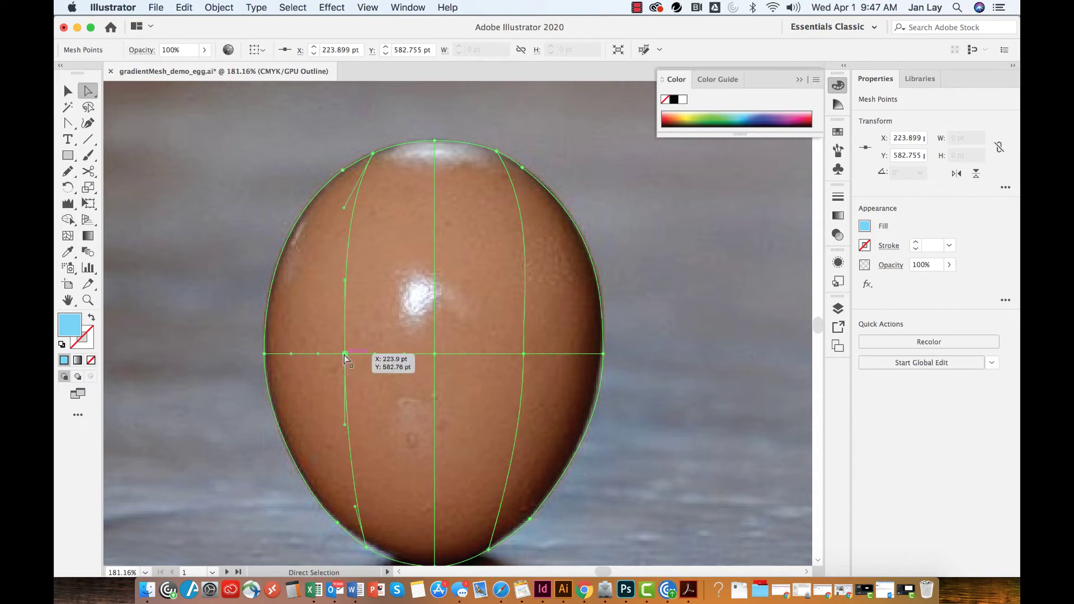
left_click_drag(344, 355, 332, 354)
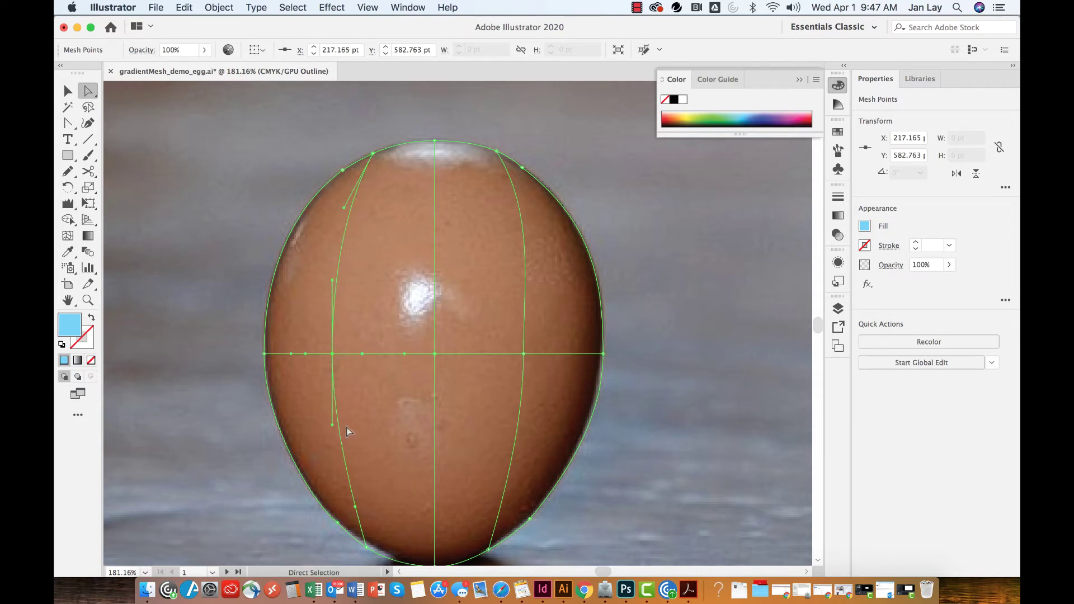
left_click_drag(524, 352, 545, 353)
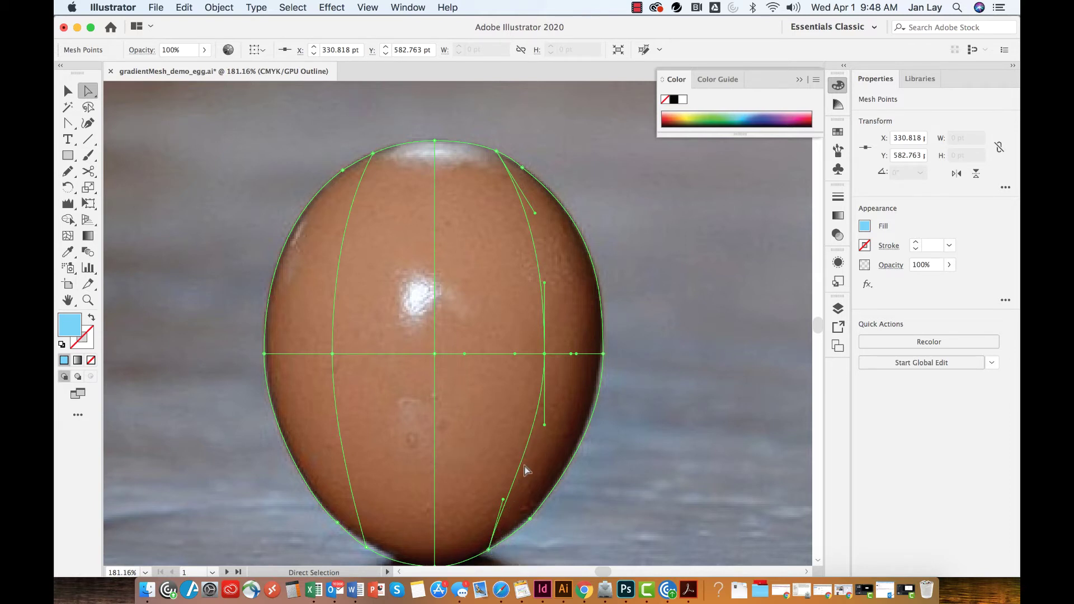
left_click_drag(503, 500, 513, 505)
left_click_drag(545, 354, 548, 353)
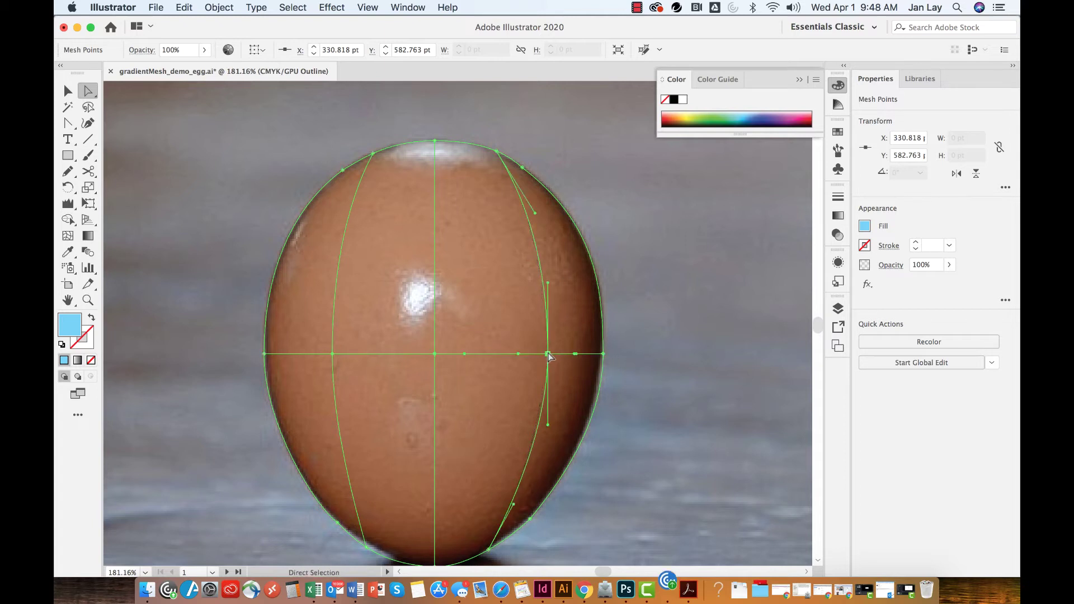
- Bow the lower handles of both inner vertical mesh lines outward and shift their middle points slightly further towards the egg's sides
left_click(372, 153)
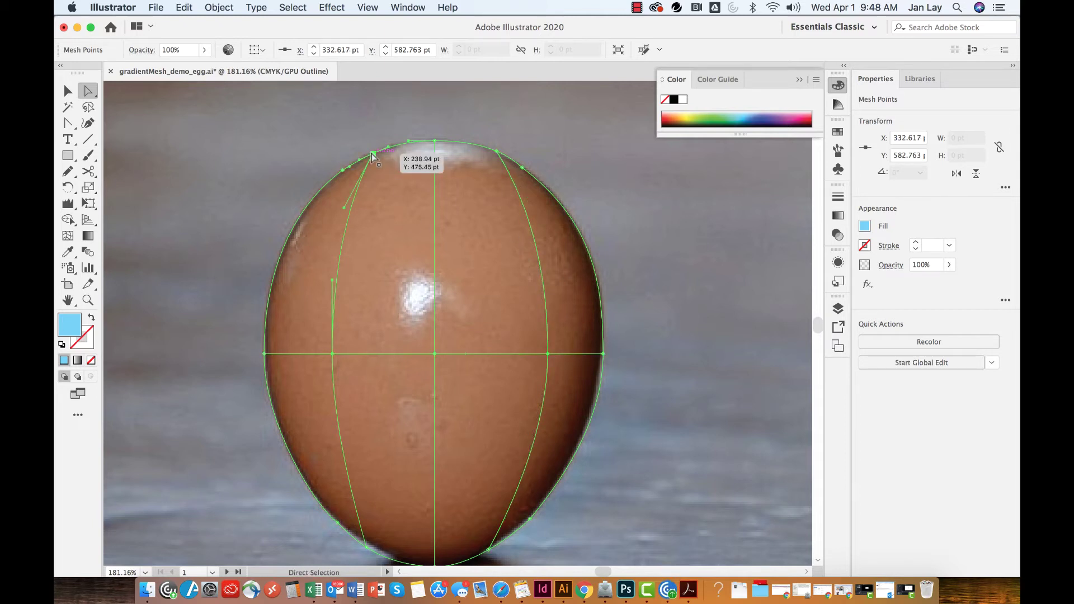
left_click(332, 353)
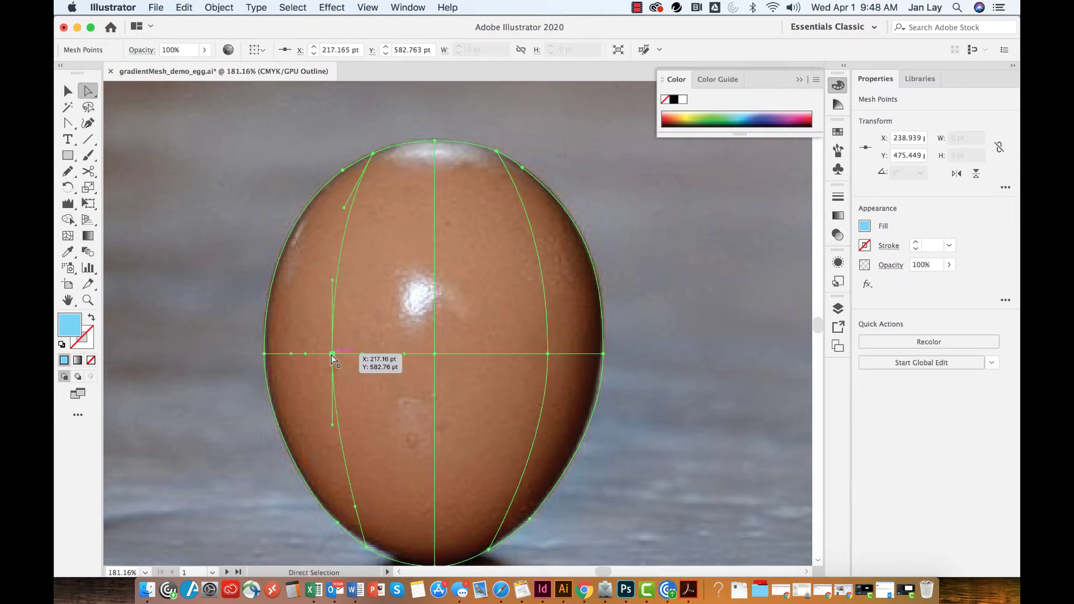
left_click(366, 547)
left_click_drag(356, 511, 345, 501)
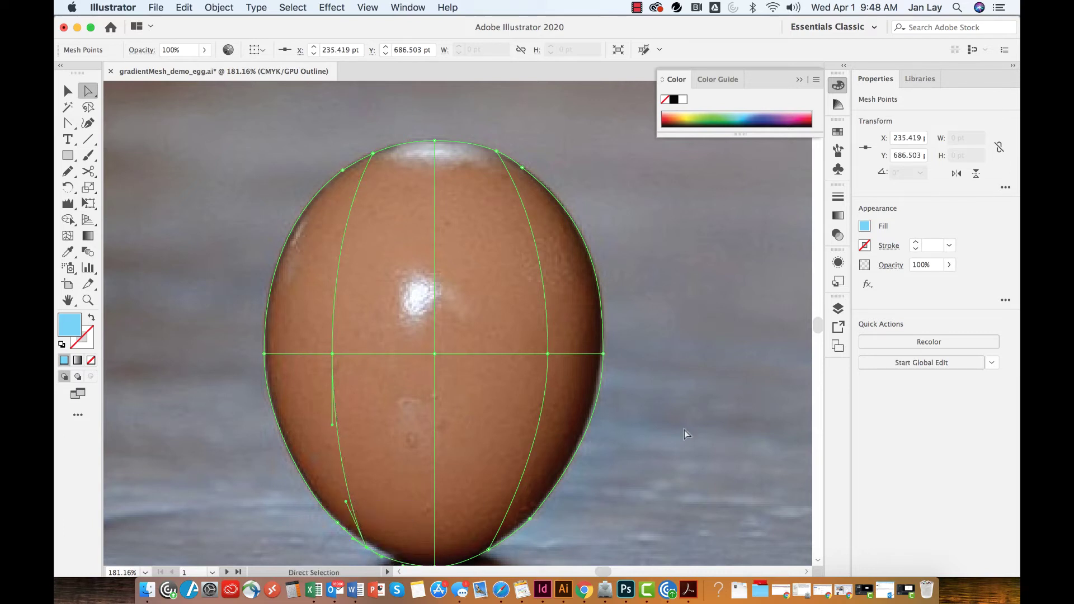
left_click_drag(552, 351, 555, 353)
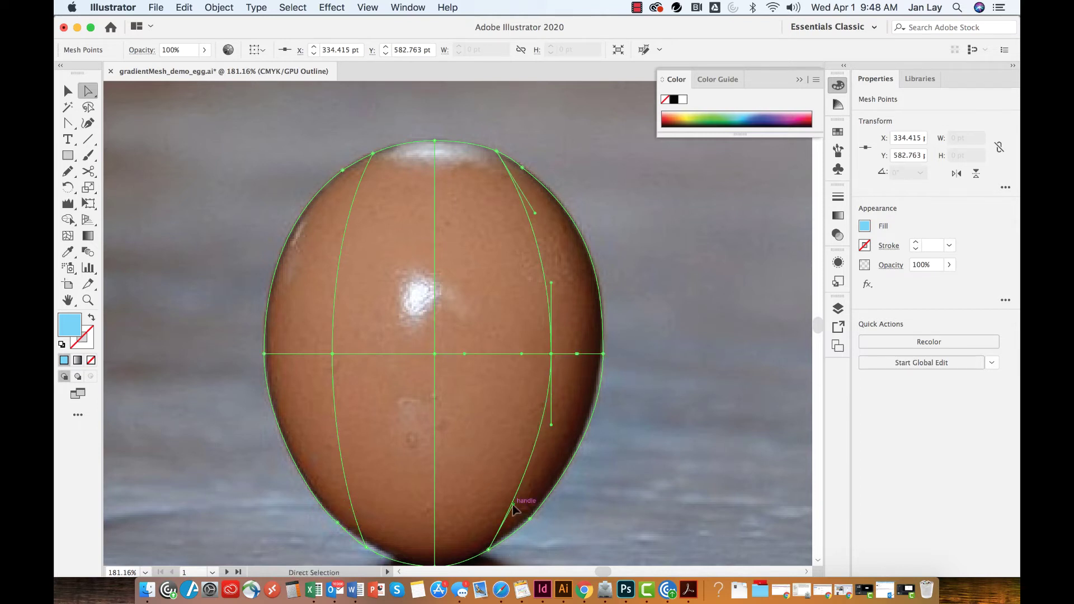
left_click_drag(513, 505, 517, 508)
left_click_drag(332, 354, 323, 354)
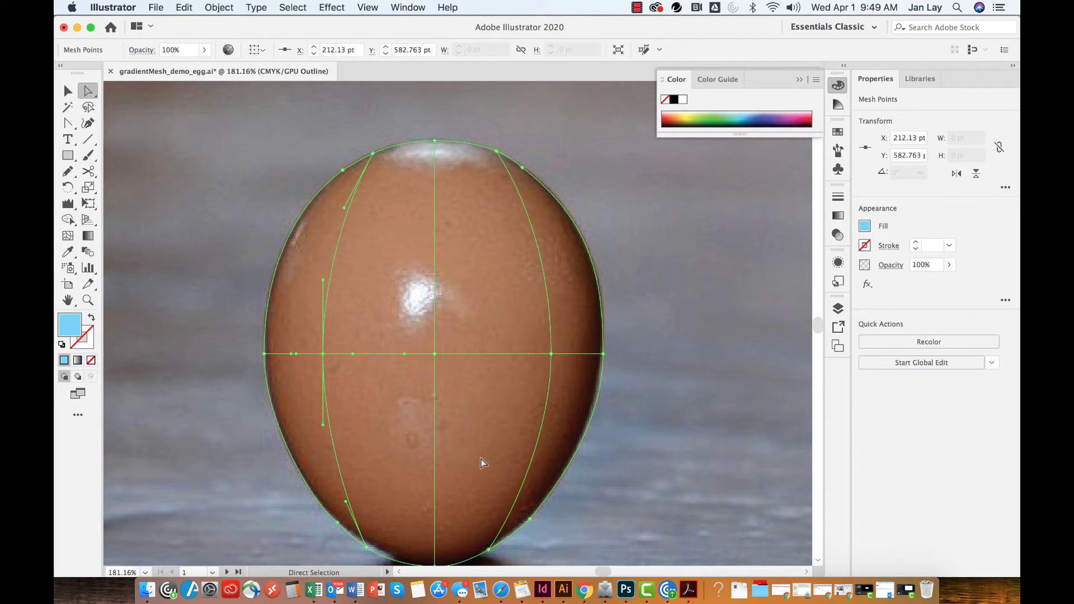
- Add two horizontal mesh lines with the Mesh tool, one above and one below the egg's horizontal centre line
left_click(68, 236)
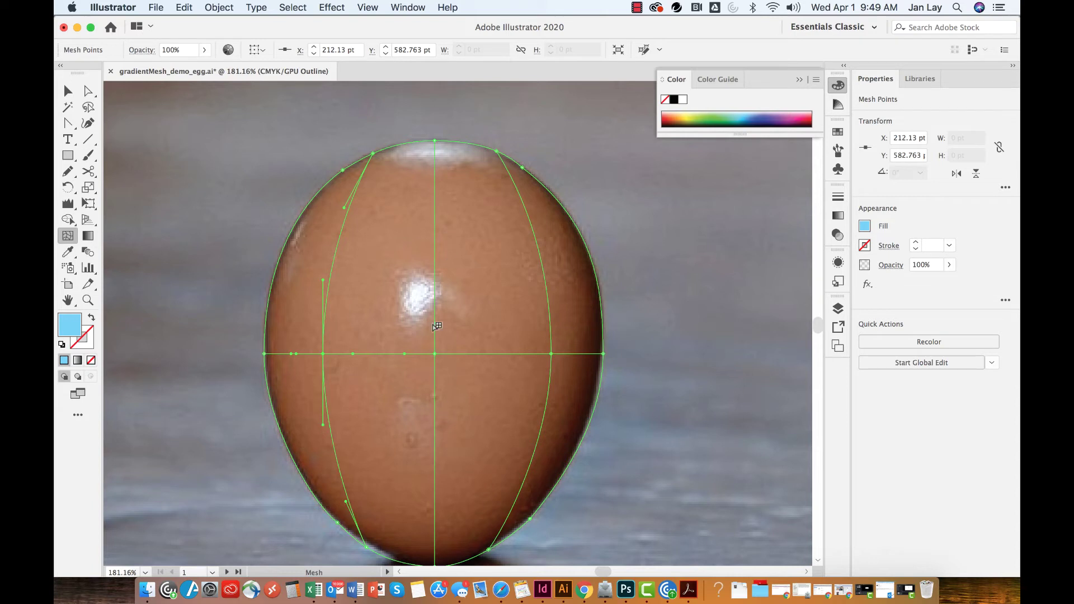
left_click(435, 250)
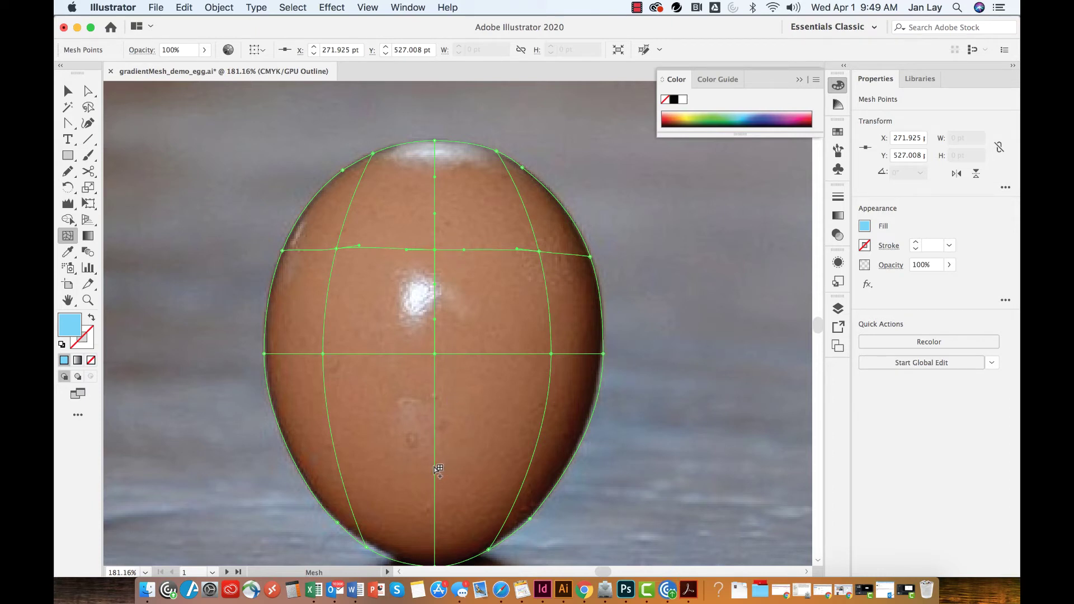
left_click(435, 466)
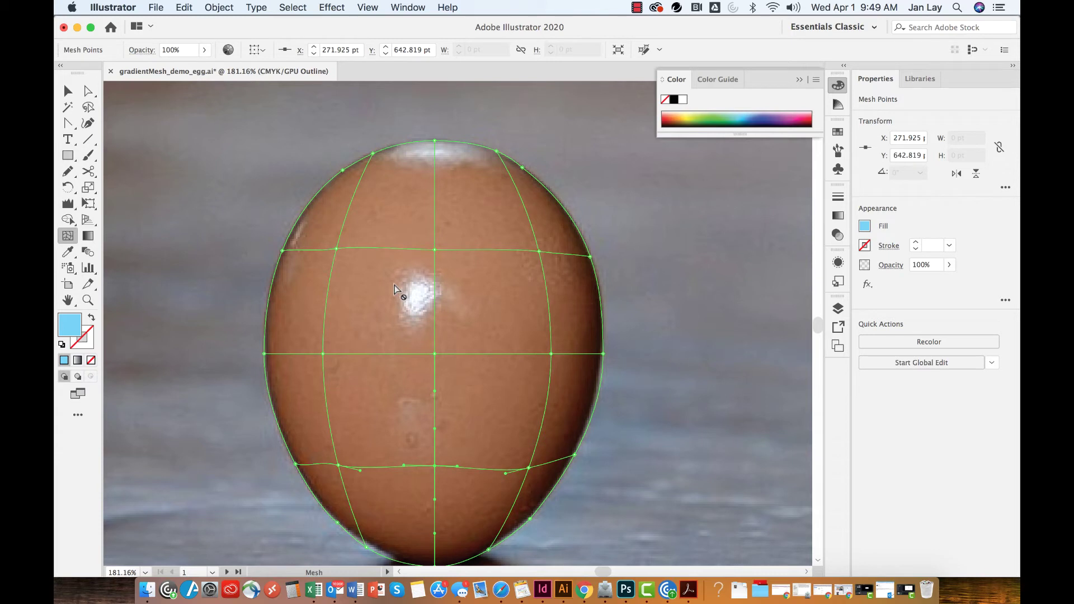
- Raise the three inner points of the upper horizontal mesh line with Direct Selection so the line arches upward
key("a")
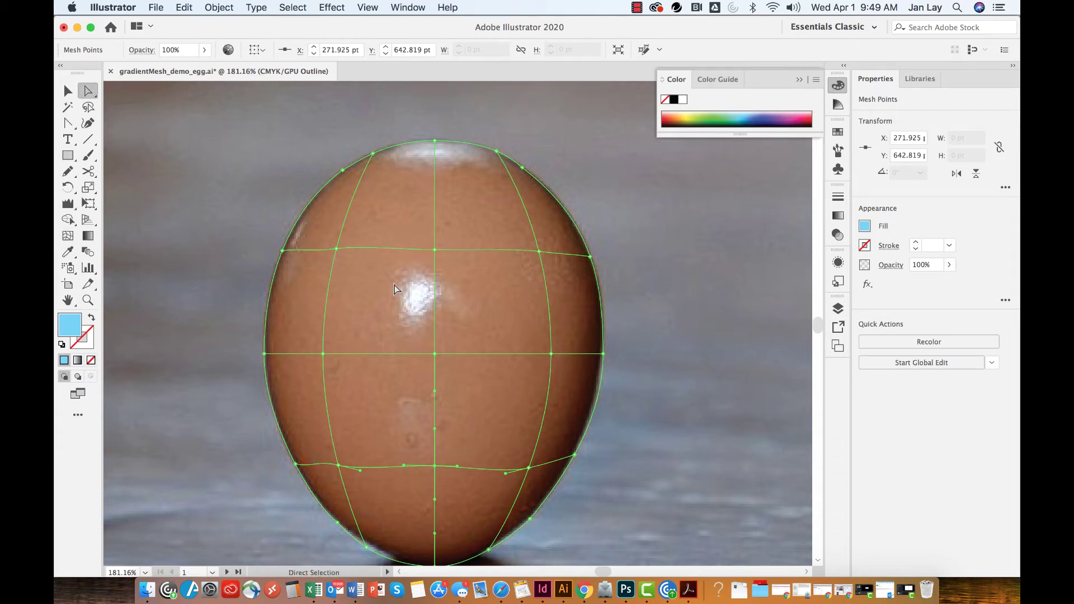
left_click(336, 249)
left_click_drag(335, 251, 336, 244)
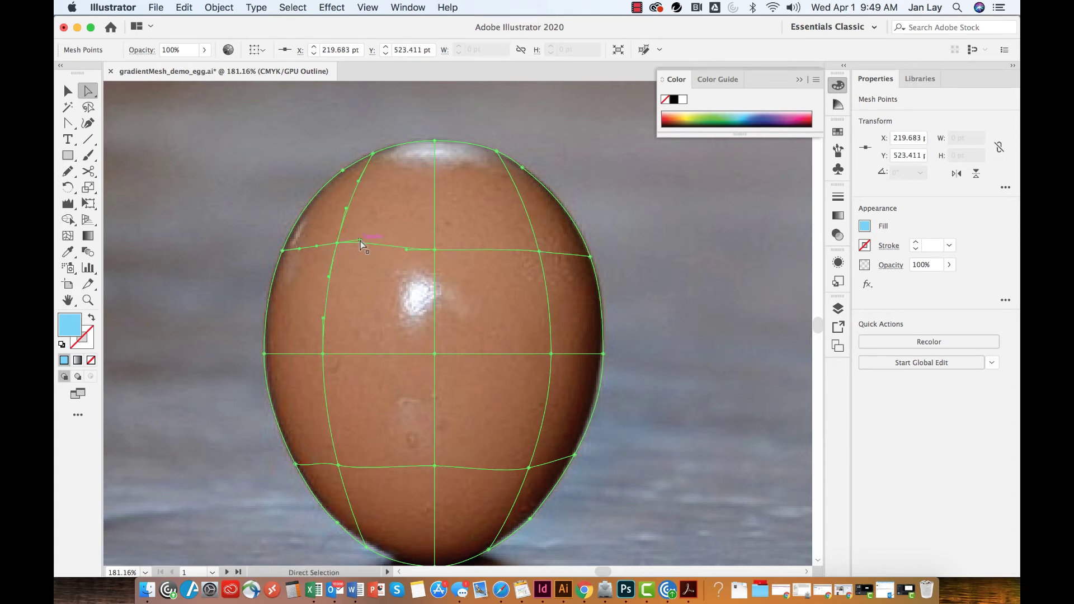
left_click(435, 250)
left_click_drag(436, 250, 434, 234)
left_click_drag(538, 251, 514, 240)
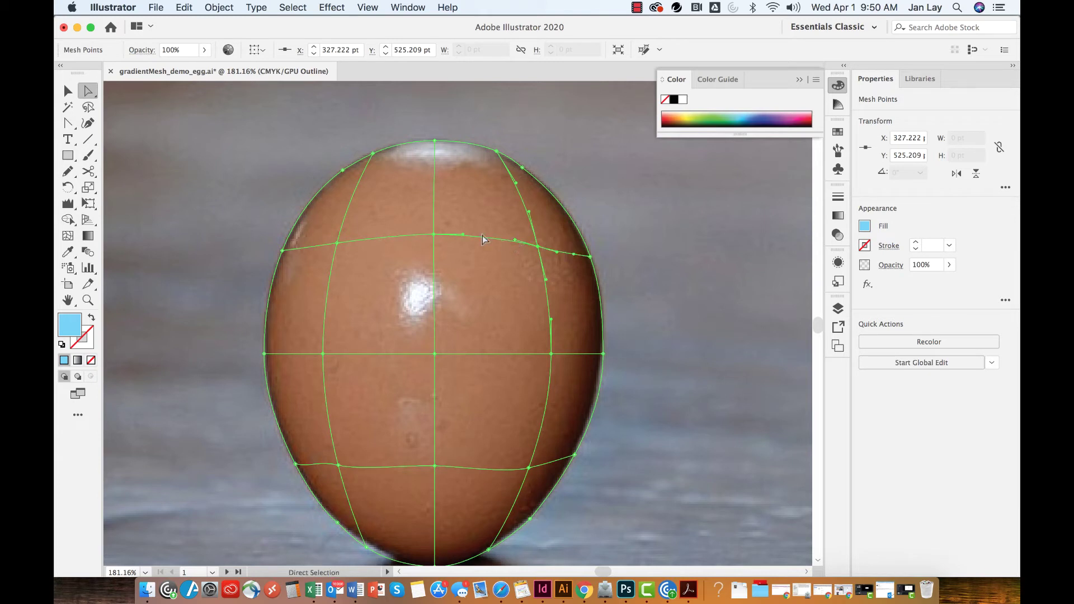
- Raise the left and centre inner points of the upper horizontal mesh line further to strengthen its arch
left_click(434, 234)
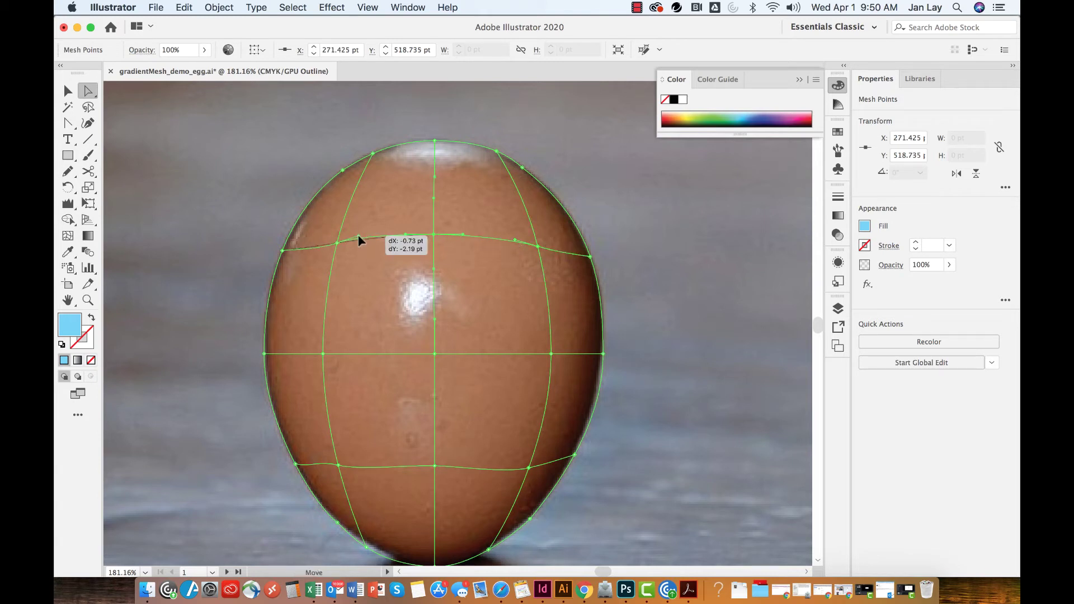
left_click(336, 243)
mouse_move(337, 245)
left_mouse_down()
mouse_move(301, 243)
mouse_move(339, 236)
left_mouse_up()
left_click_drag(432, 234, 434, 228)
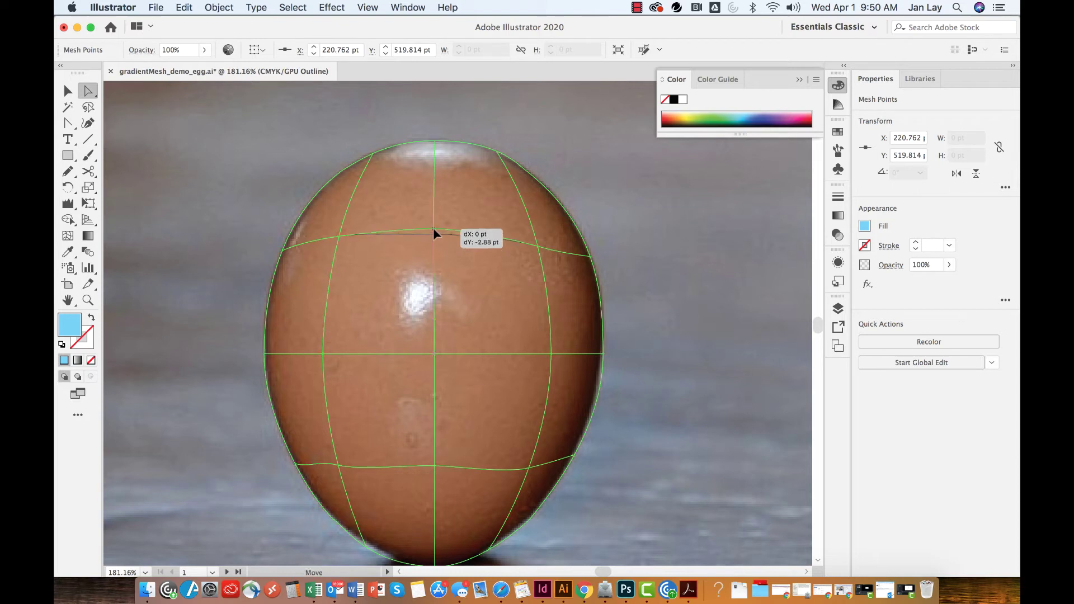
- Raise the upper horizontal mesh line's right inner point slightly and move its right end point down along the egg's edge
left_click_drag(538, 247, 541, 249)
left_click(591, 256)
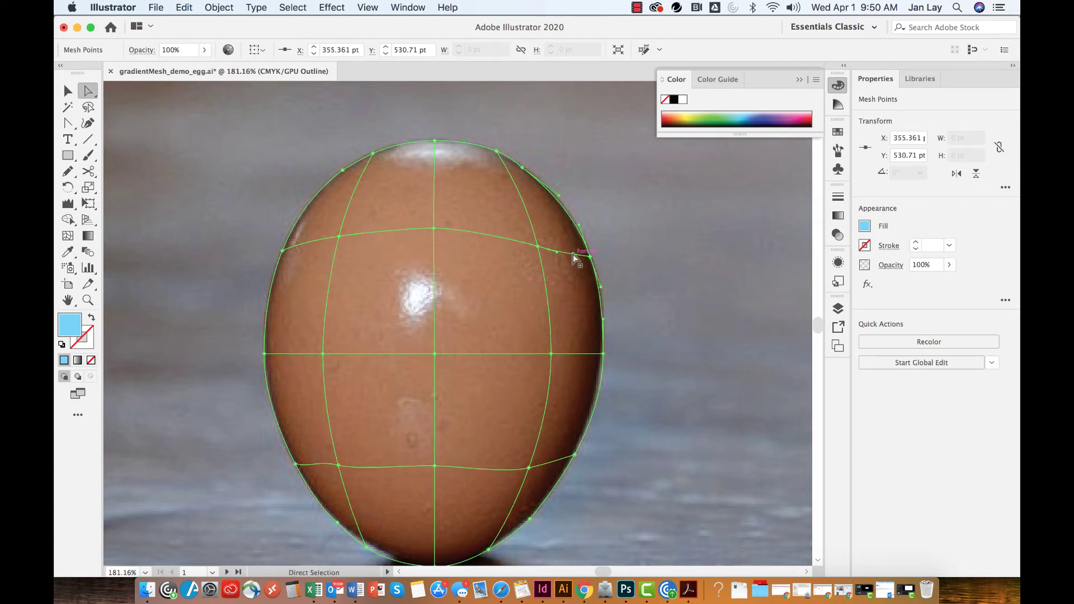
left_click(590, 256)
left_click_drag(537, 246, 535, 243)
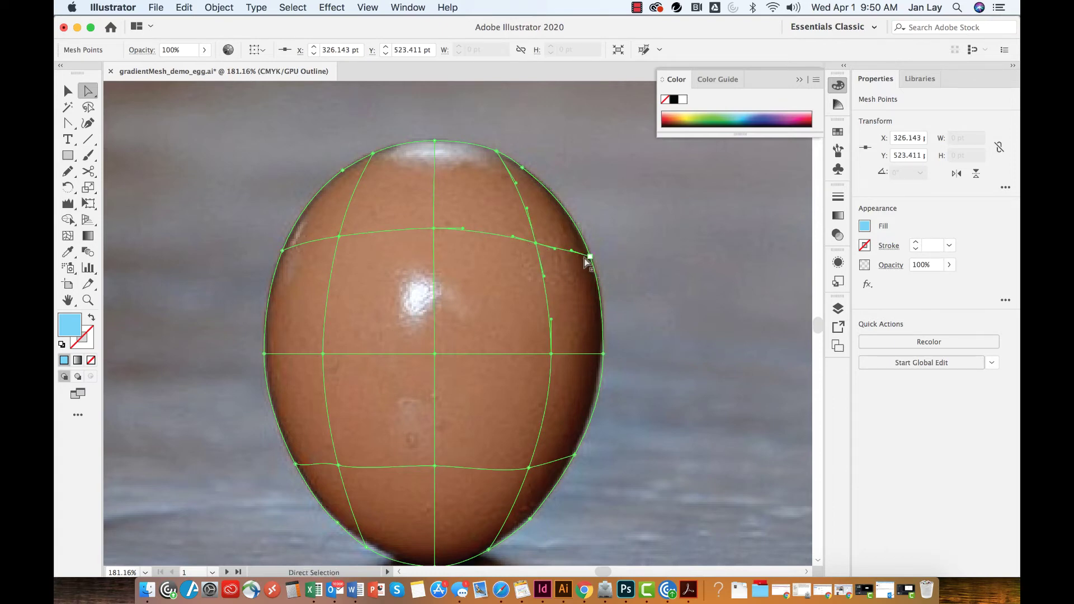
scroll(588, 257, "up", 2)
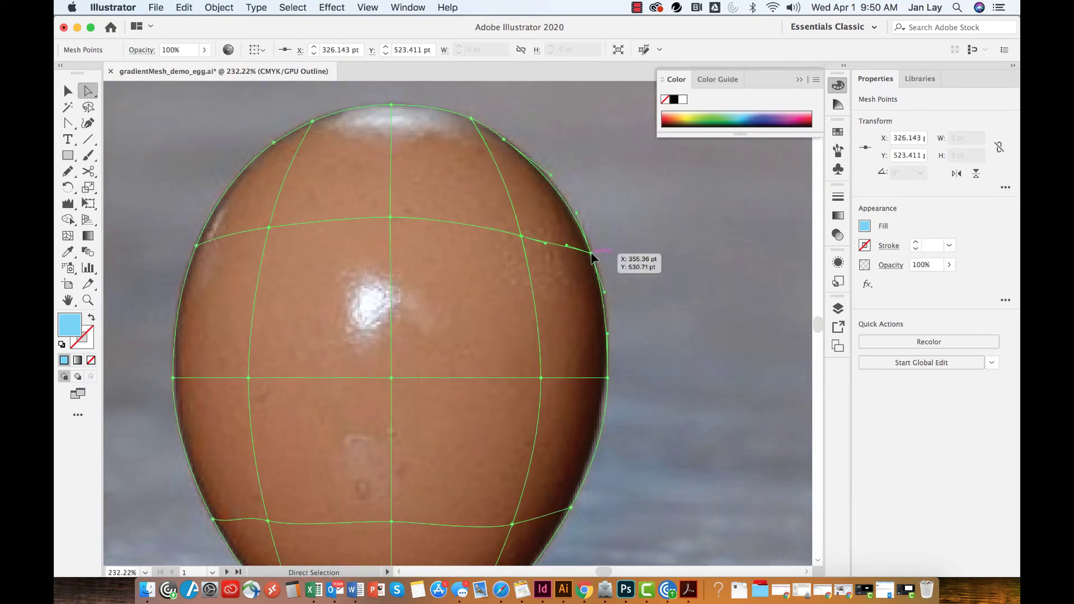
left_click_drag(593, 253, 568, 248)
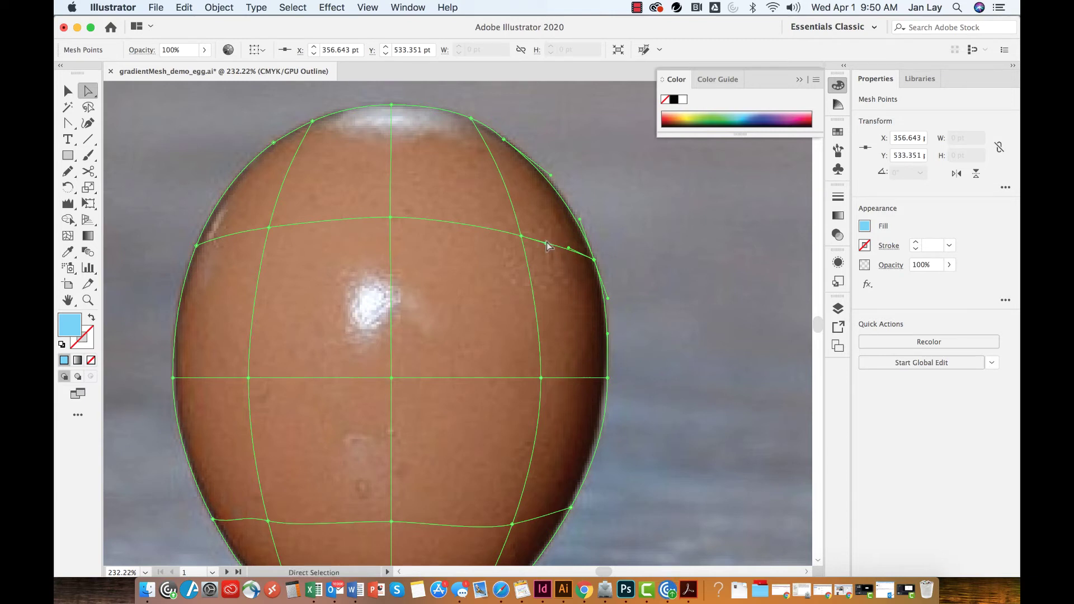
scroll(576, 392, "down", 5)
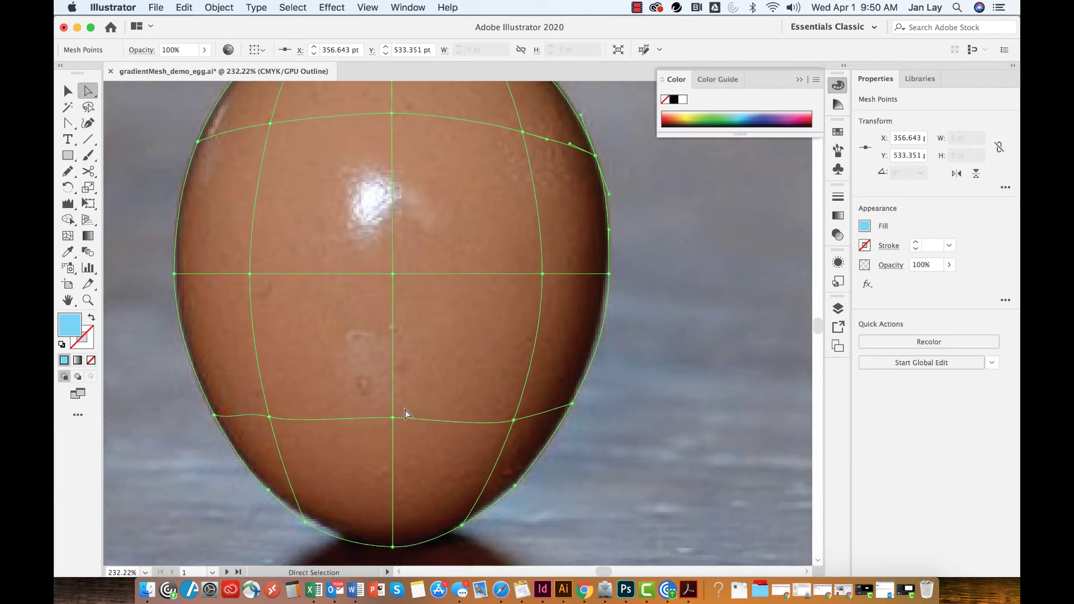
- Lower the three inner points of the lower horizontal mesh line with Direct Selection so the line bows downward
left_click_drag(393, 417, 395, 450)
left_click_drag(513, 423, 551, 419)
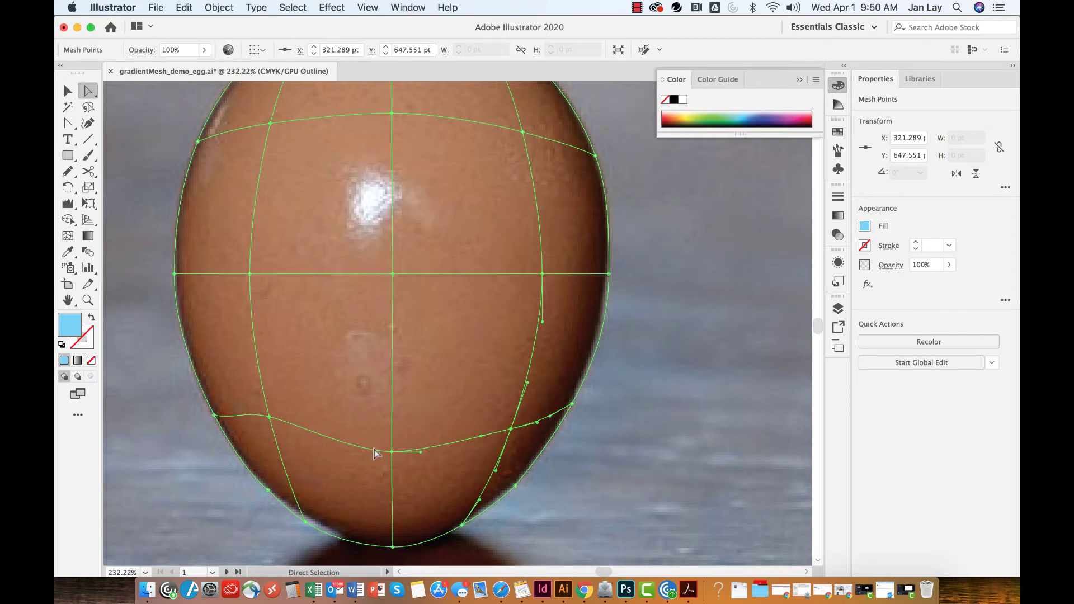
left_click_drag(270, 418, 278, 442)
left_click_drag(513, 433, 511, 437)
- Nudge the lower mesh line's centre and right inner points down slightly and adjust the right point's outer handle to smooth the curve
left_click(392, 456)
left_click_drag(392, 456, 392, 459)
left_click(512, 435)
left_click(512, 435)
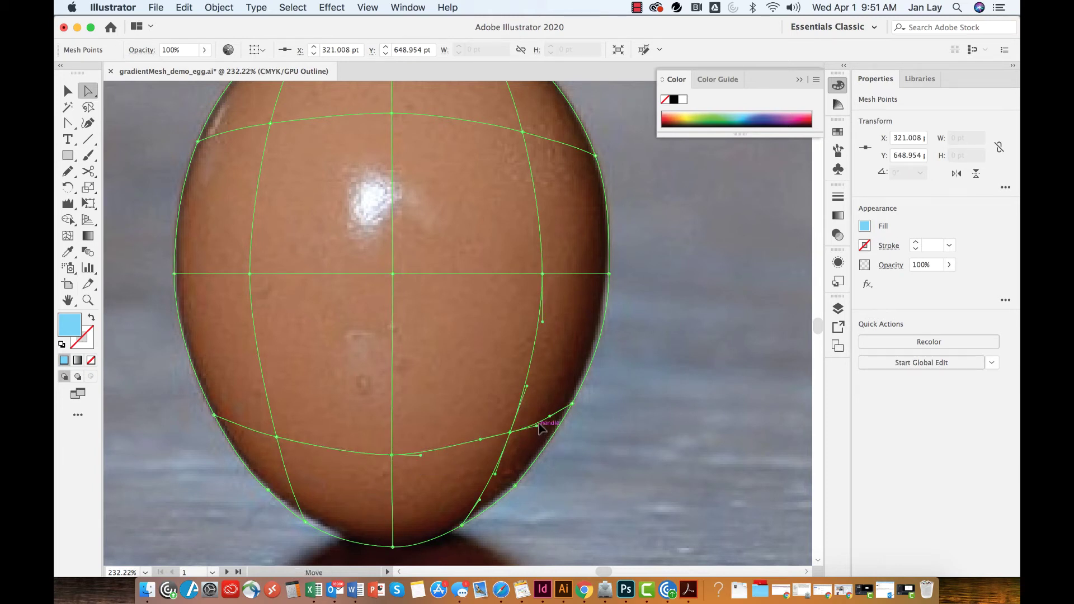
left_click_drag(537, 427, 539, 422)
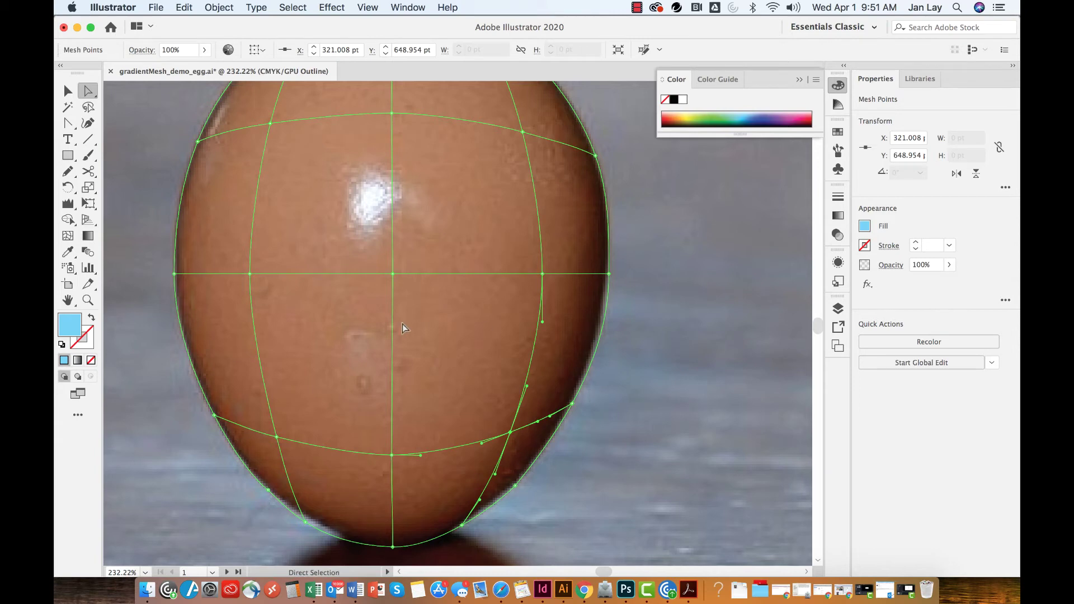
- Move the left vertical mesh line's bottom end point onto the egg's edge and adjust the neighbouring lower-left outline point's handle
scroll(438, 336, "down", 3)
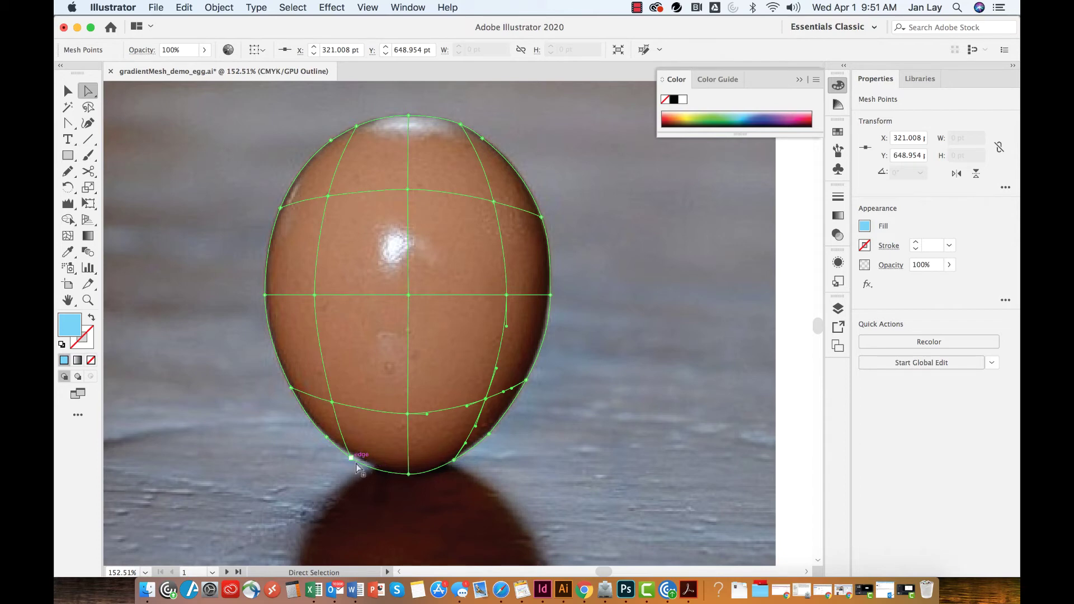
left_click(420, 430)
scroll(419, 428, "up", 3)
left_click(420, 428)
scroll(419, 427, "up", 1)
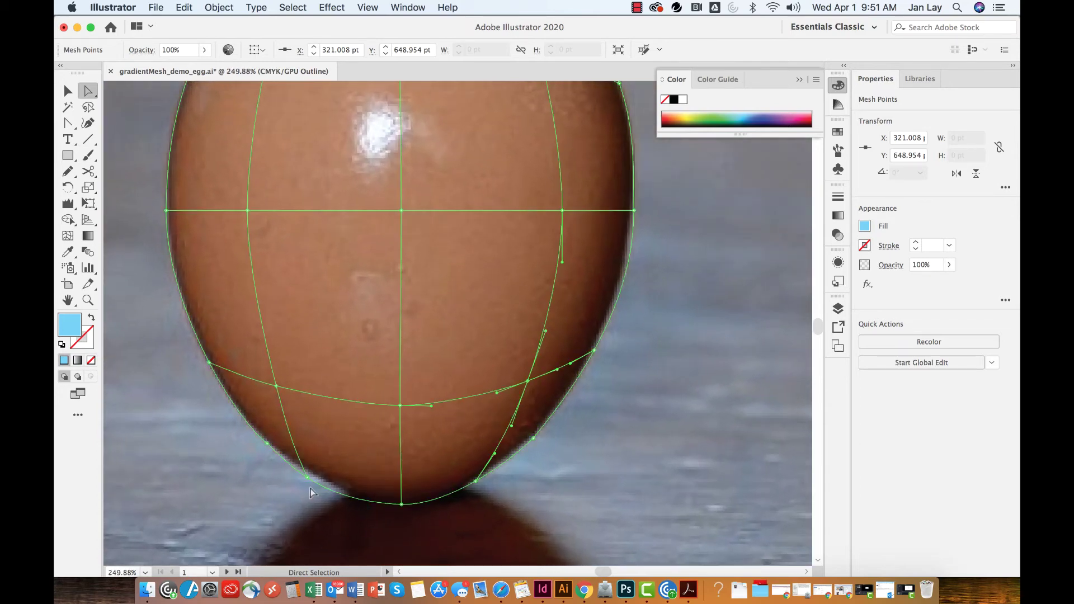
left_click_drag(308, 475, 311, 475)
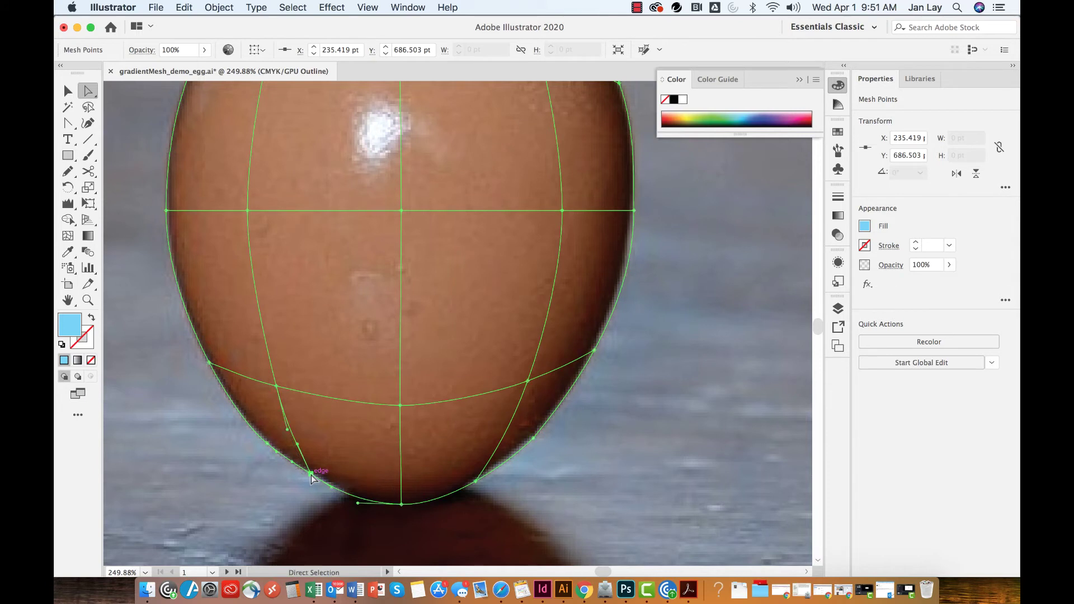
left_click(533, 438)
mouse_move(279, 456)
left_mouse_down()
mouse_move(262, 436)
mouse_move(273, 451)
left_mouse_up()
scroll(510, 365, "down", 5, "alt")
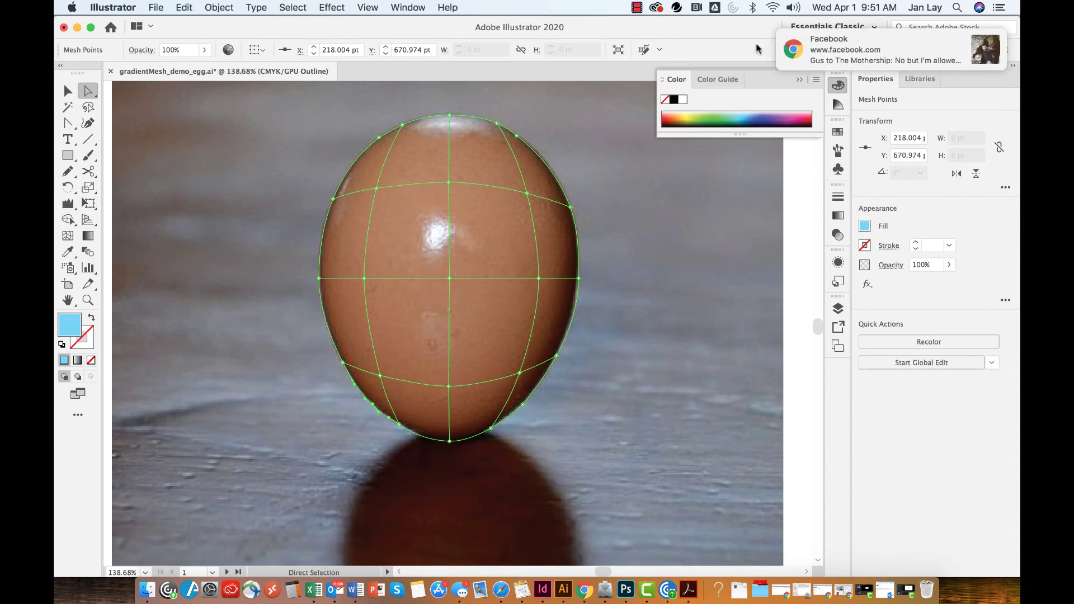
left_click(983, 39)
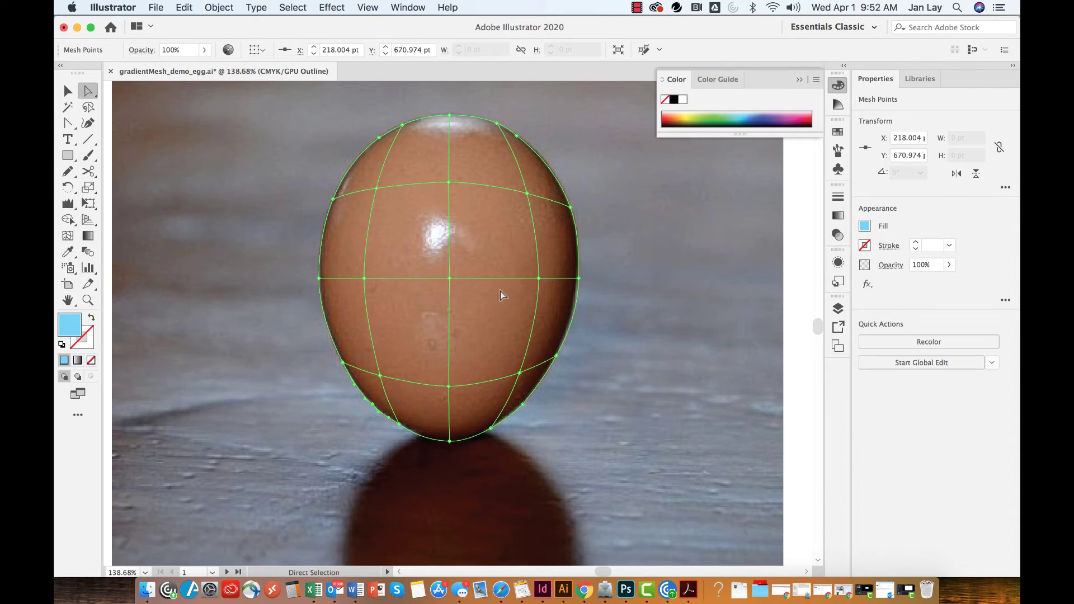
- Fill the mesh's centre point with the egg's brown sampled right beside it with the Eyedropper
left_click(449, 280)
left_click(451, 279)
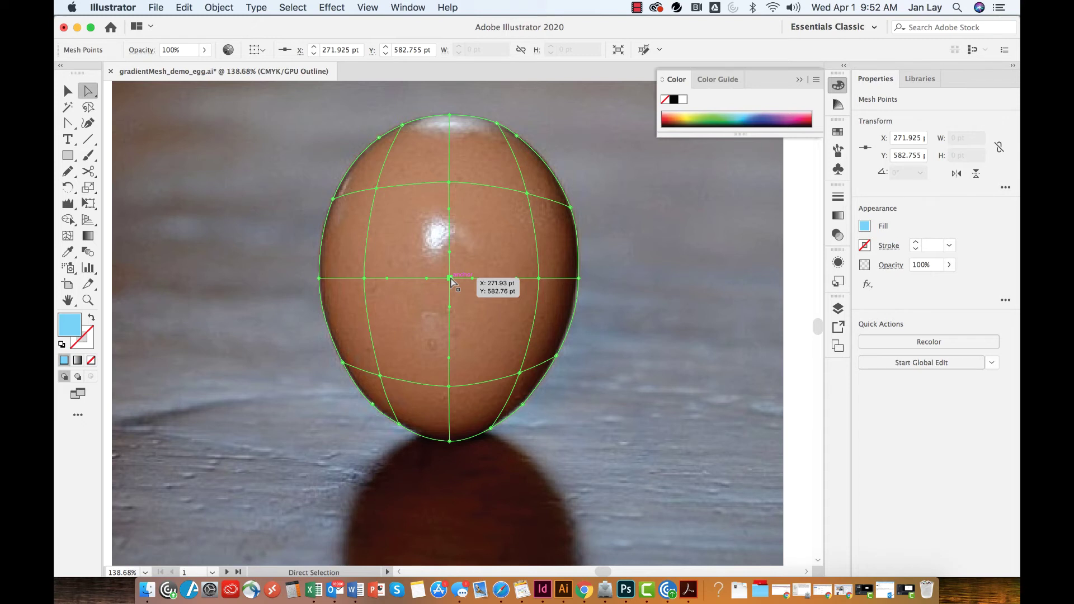
key("i")
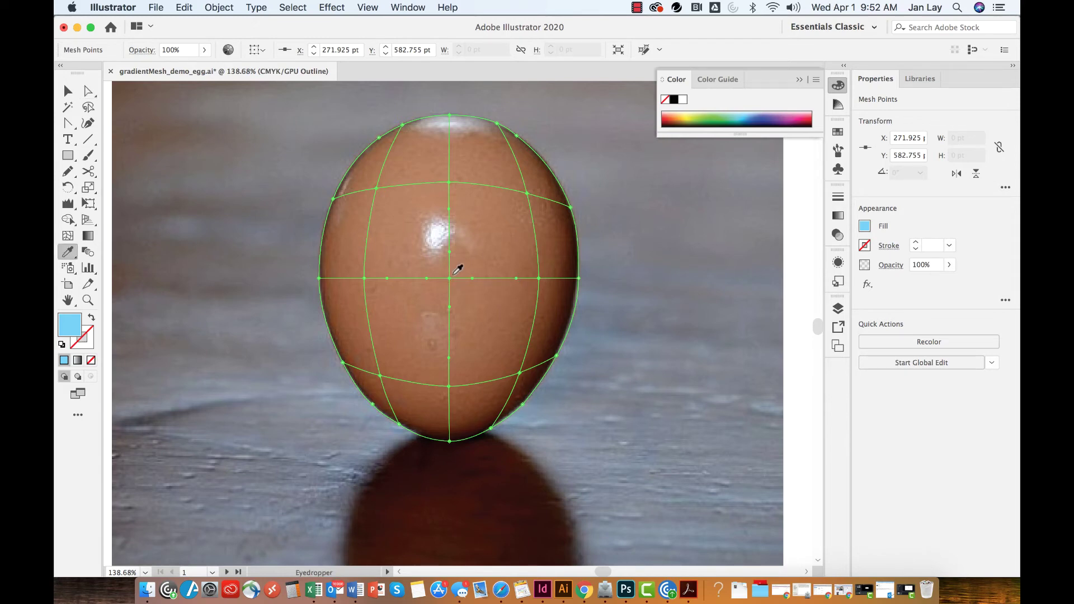
scroll(458, 269, "up", 5)
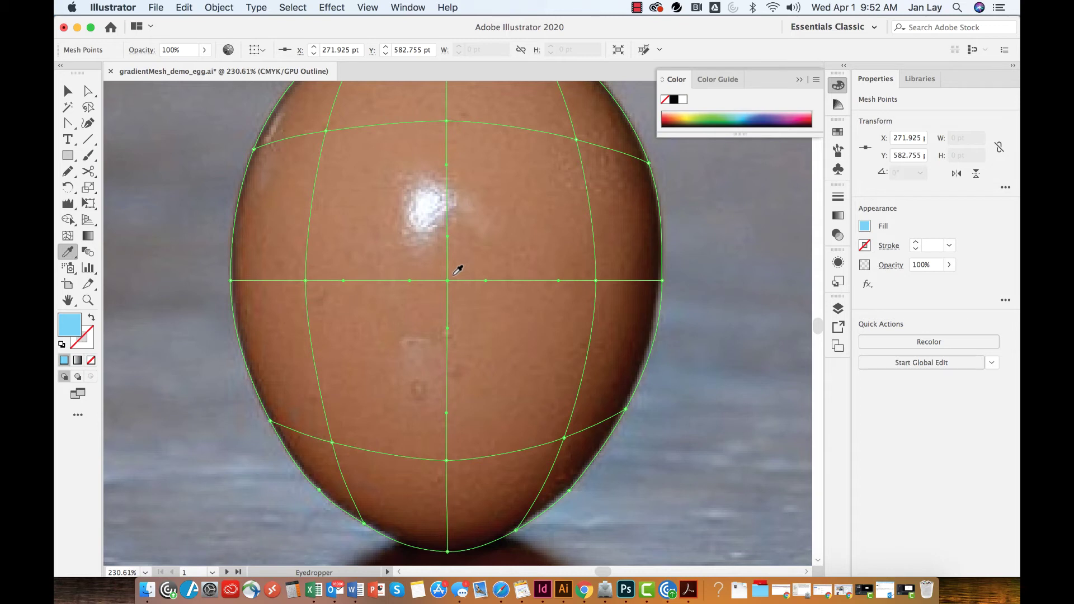
left_click(458, 271)
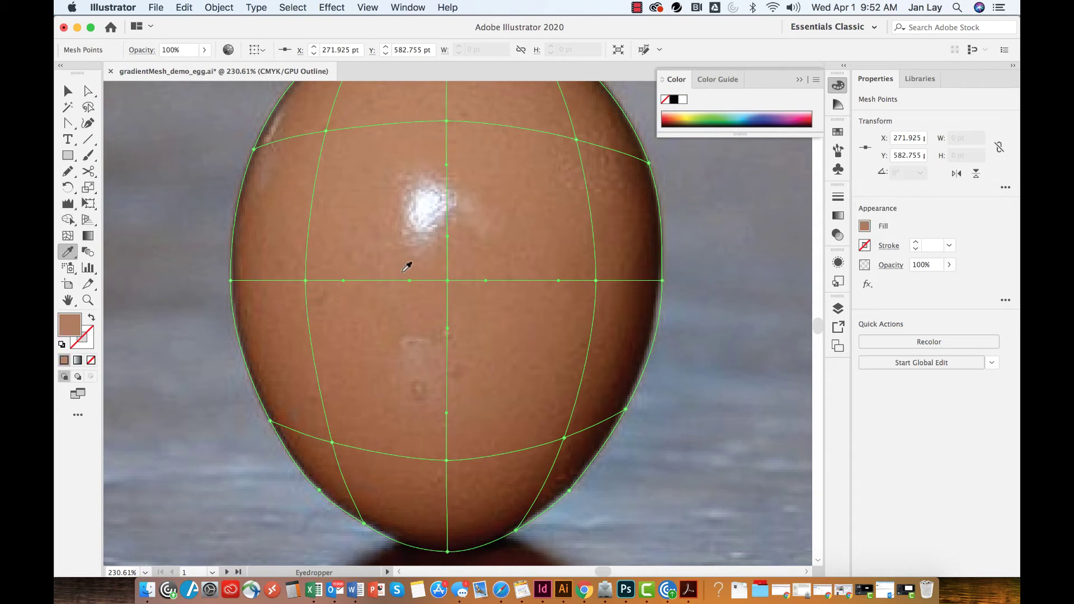
key("a")
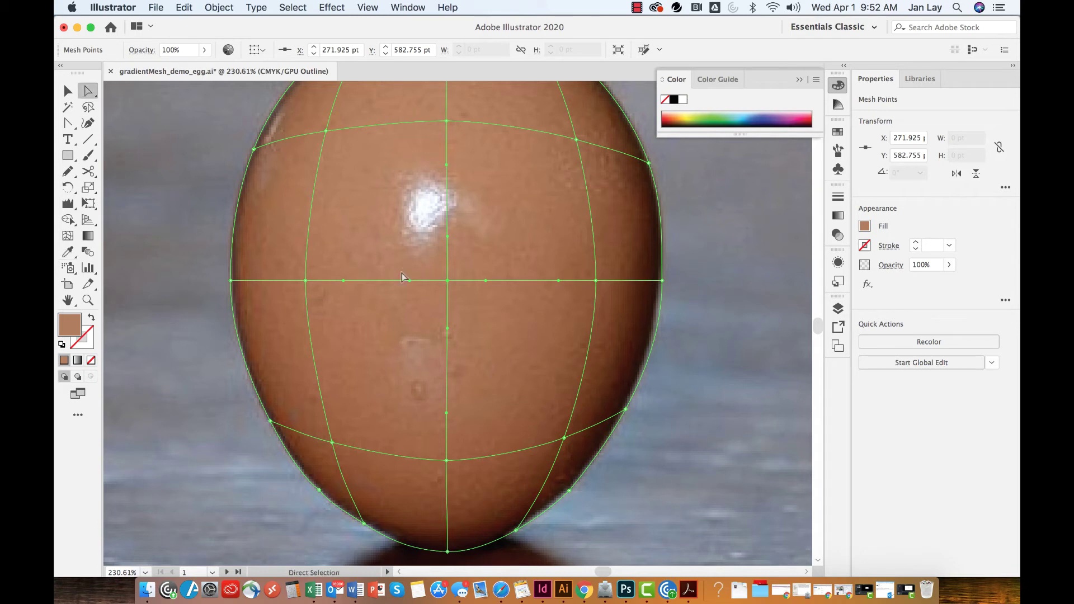
- Fill the left inner point of the middle horizontal mesh line with adjacent shell colour, checking the mesh in preview before sampling
left_click(305, 280)
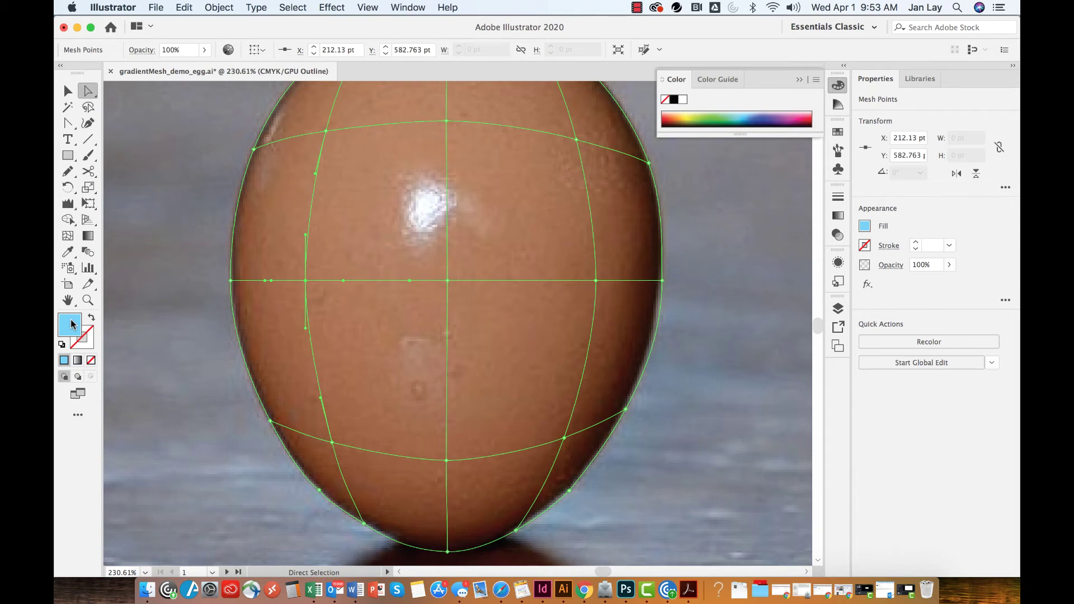
key("super+y")
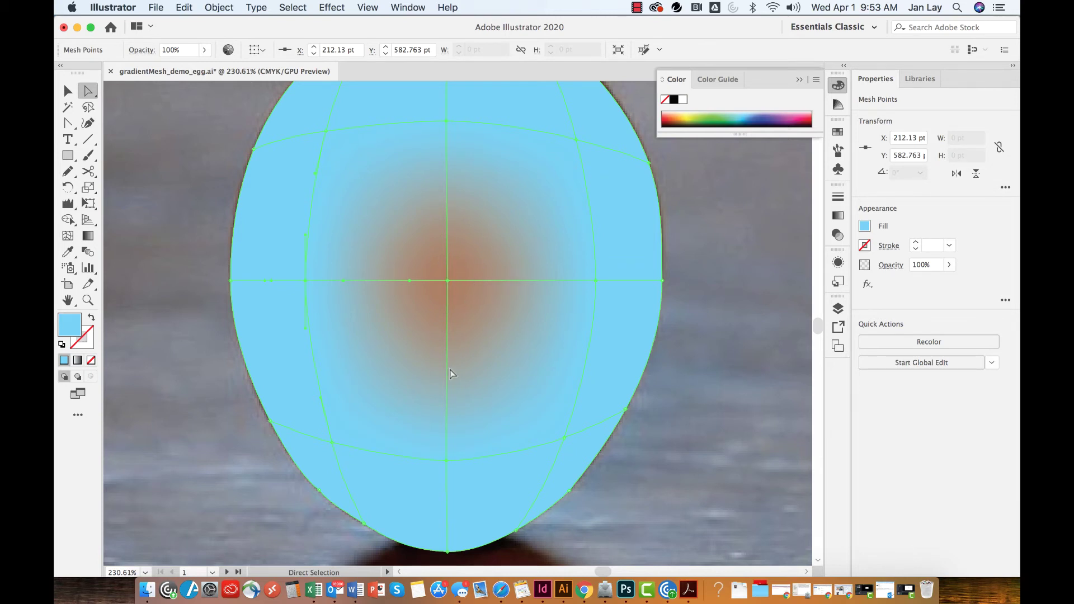
key("super+y")
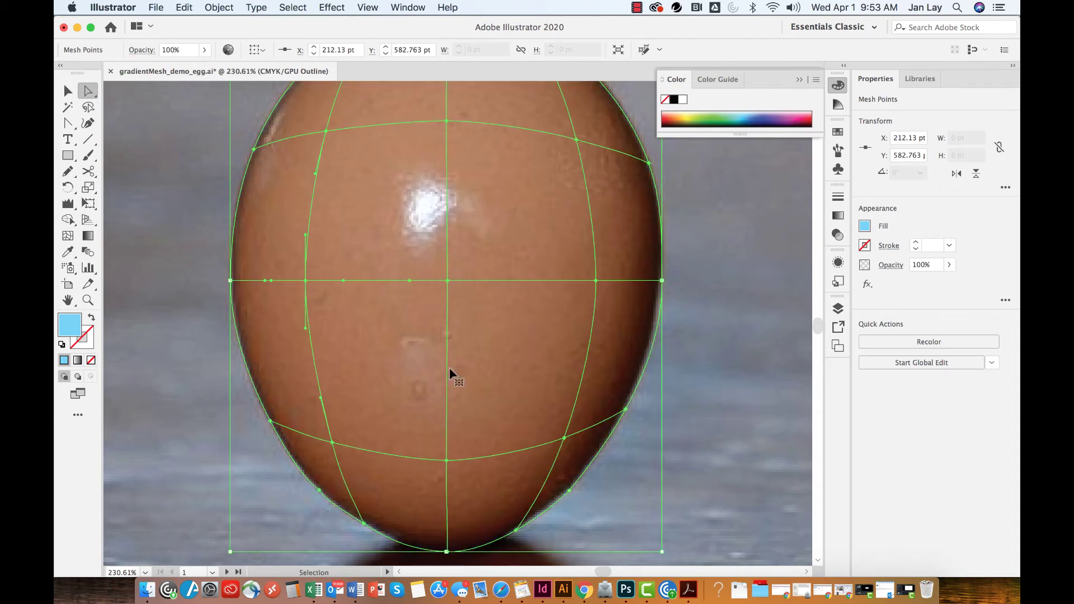
key("i")
left_click(311, 273)
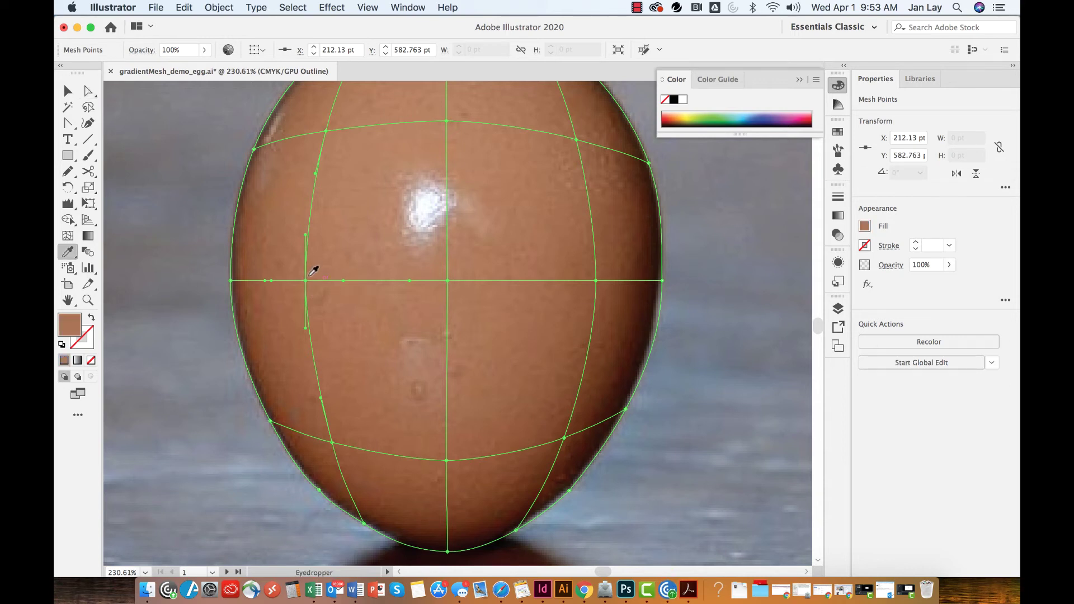
key("a")
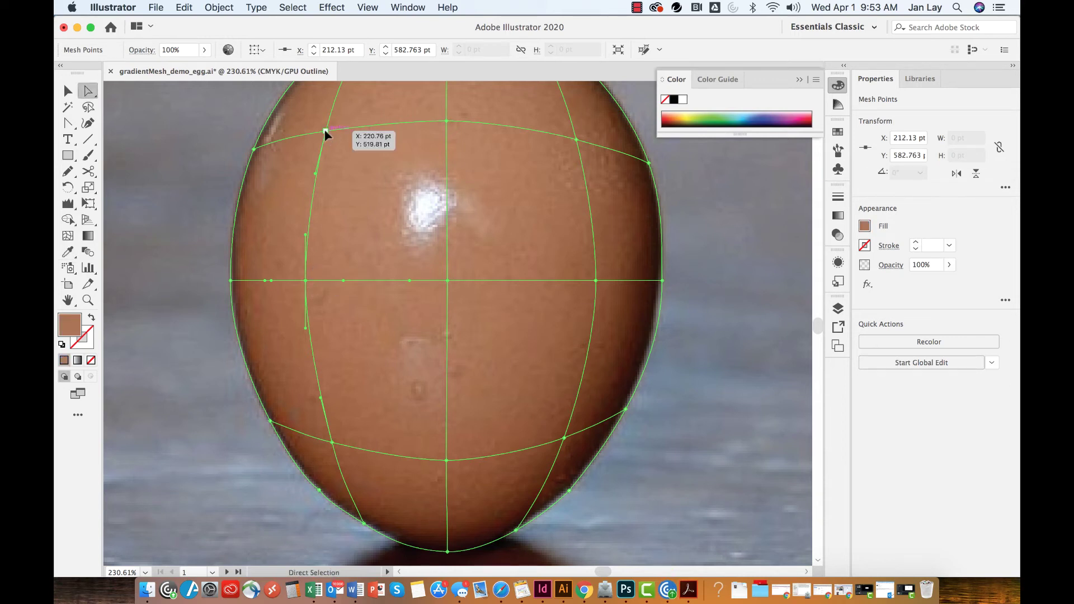
- Fill the left and centre inner points of the upper horizontal mesh line with shell colours sampled beside each point
left_click(325, 130)
key("i")
left_click(336, 116)
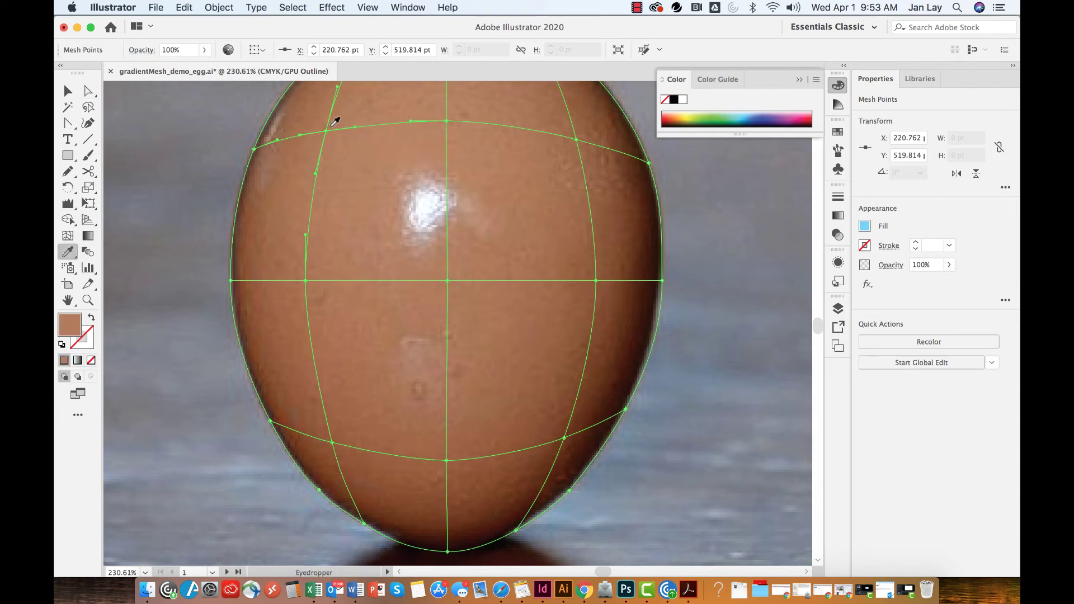
key("a")
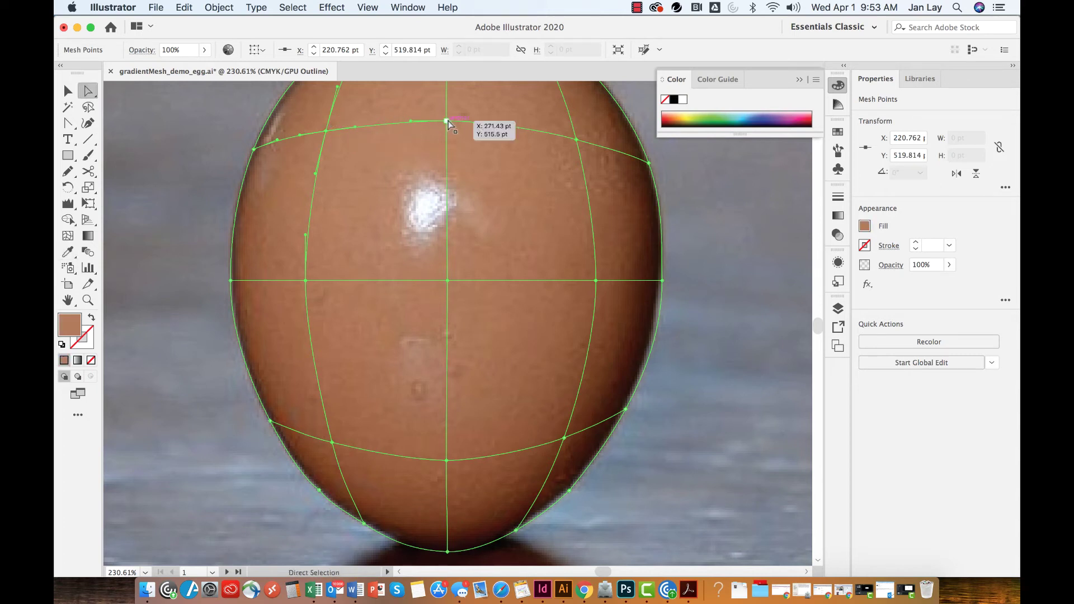
left_click(446, 121)
key("i")
left_click(454, 115)
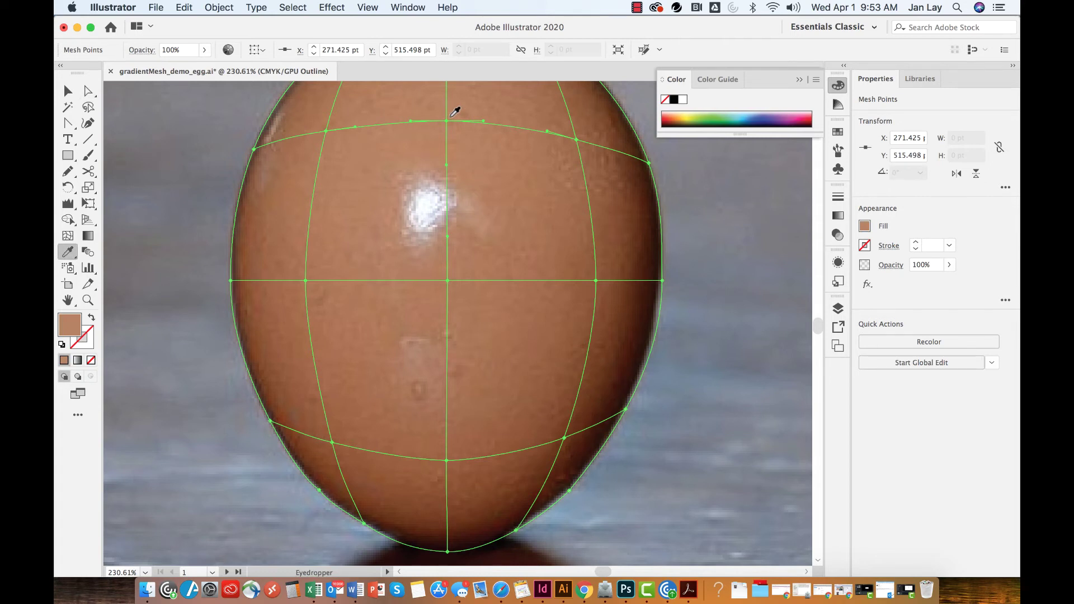
- Select the upper mesh line's right inner point and check the mesh colours in preview before returning to outline view
key("a")
left_click(576, 138)
key("ctrl+y")
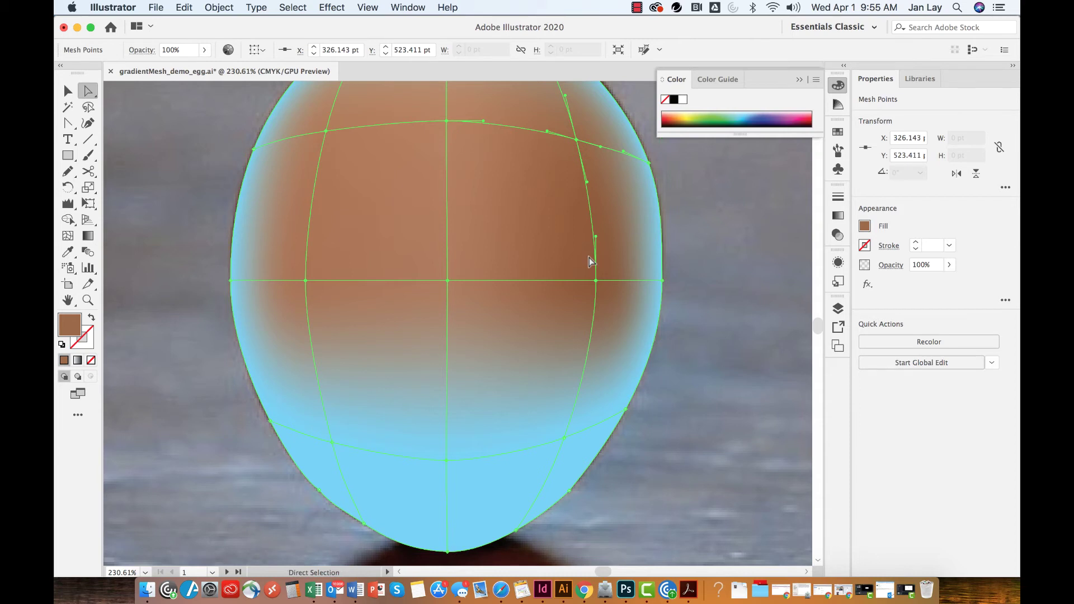
key("ctrl+y")
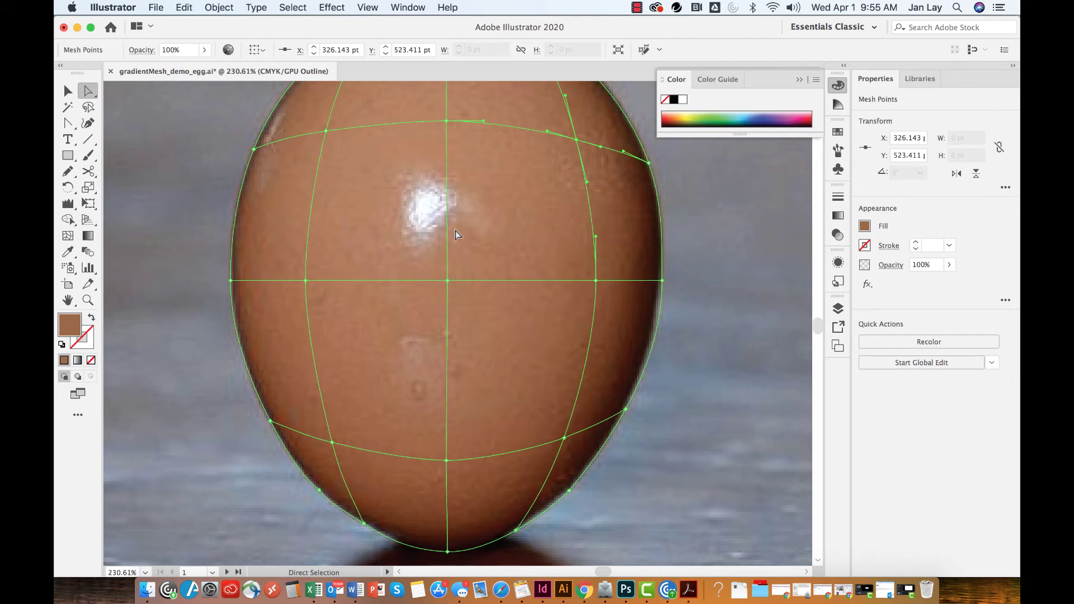
- Preview the coloured egg mesh deselected and with the original photo layer hidden, and return to outline view
key("super+shift")
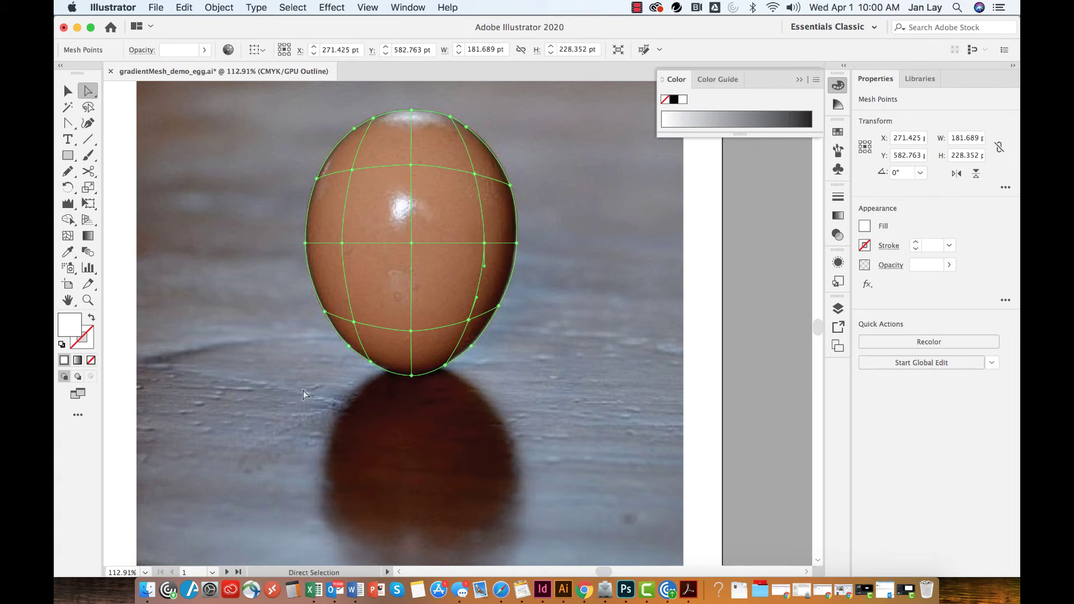
key("super+y")
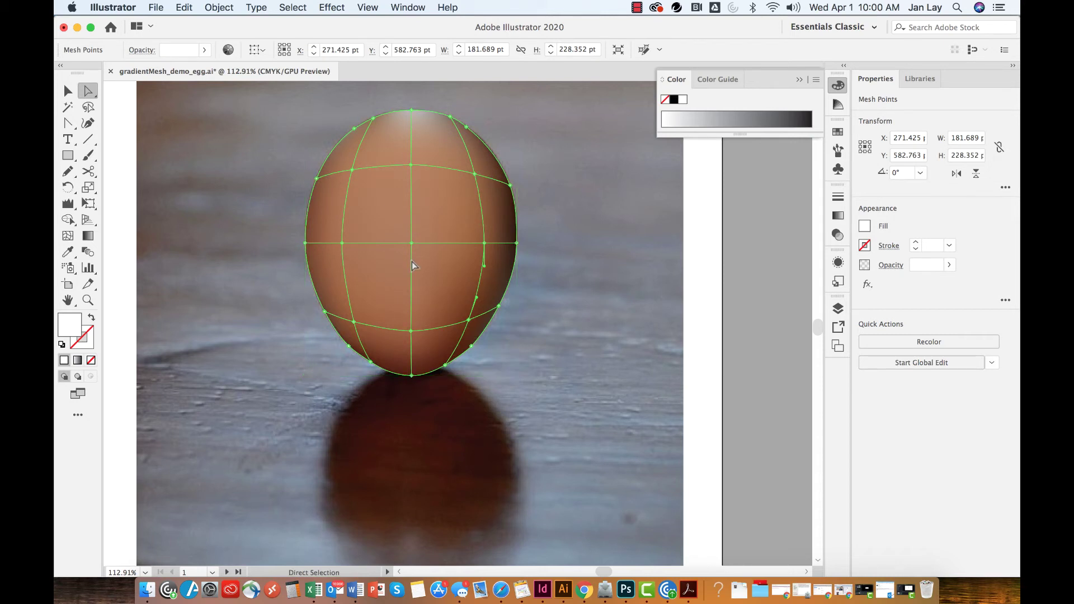
left_click(536, 261)
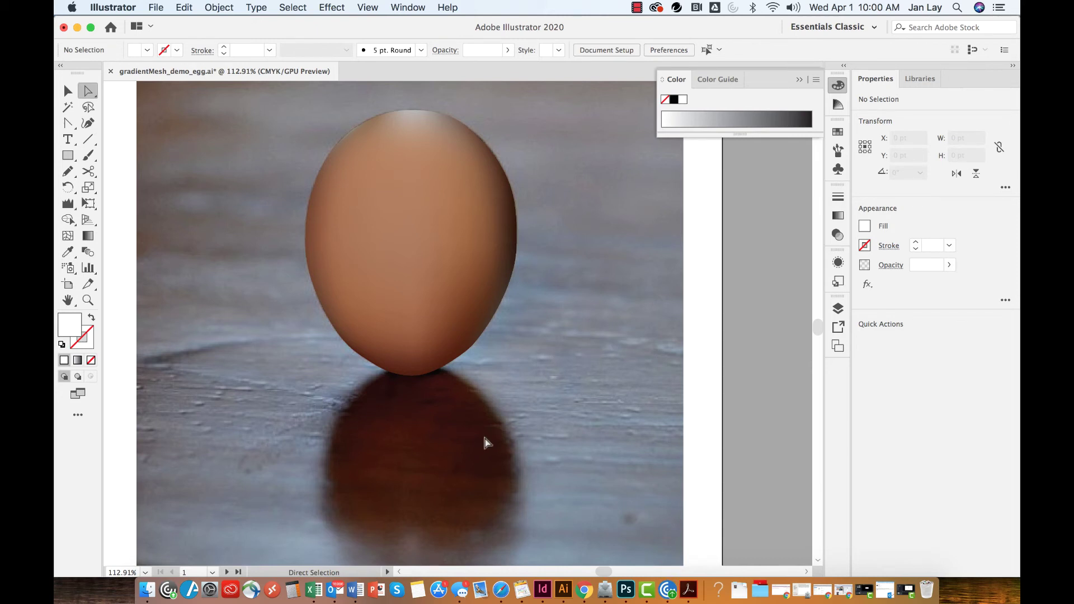
left_click(838, 308)
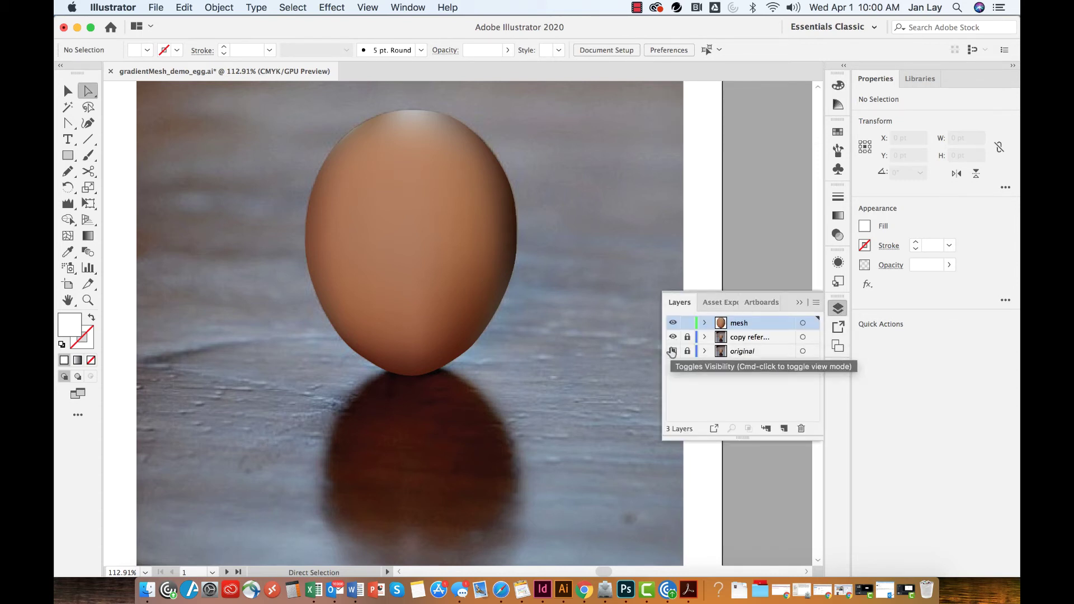
left_click(671, 351)
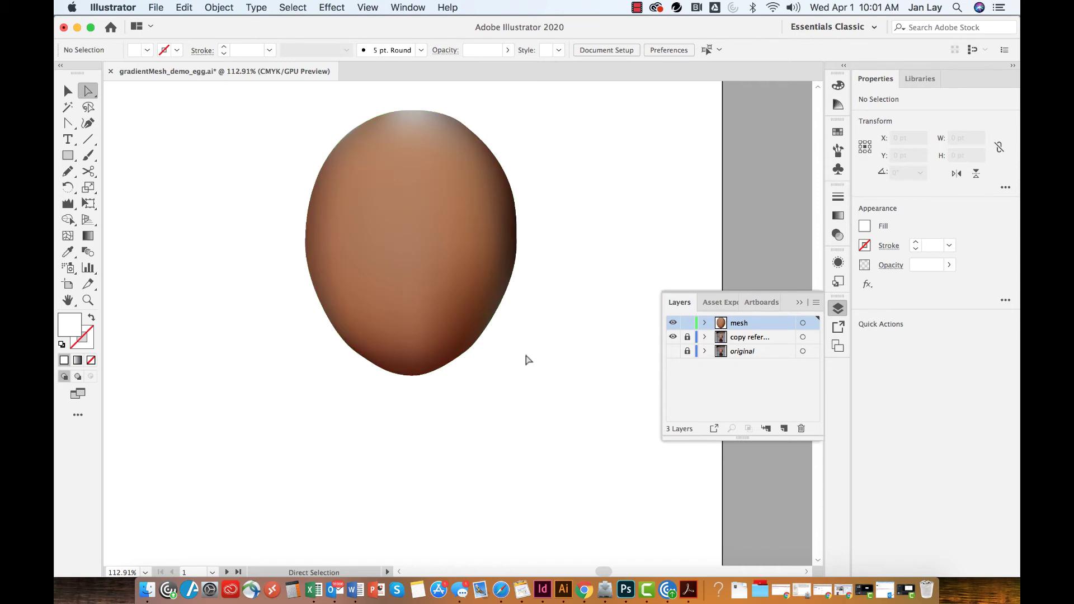
key("super+y")
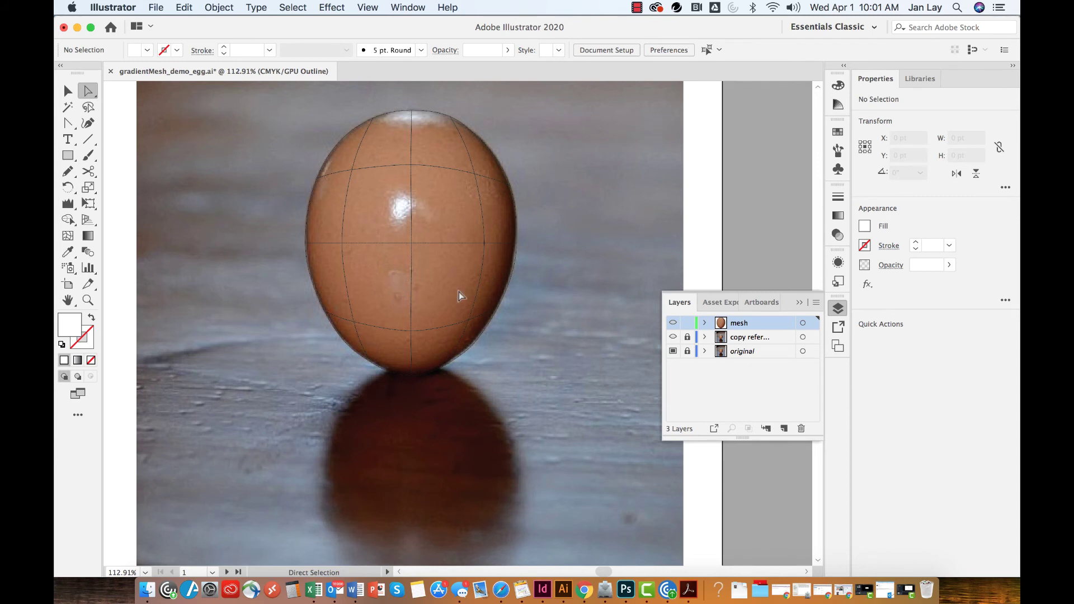
- Lock the mesh layer and add a new layer above it
left_click(687, 323)
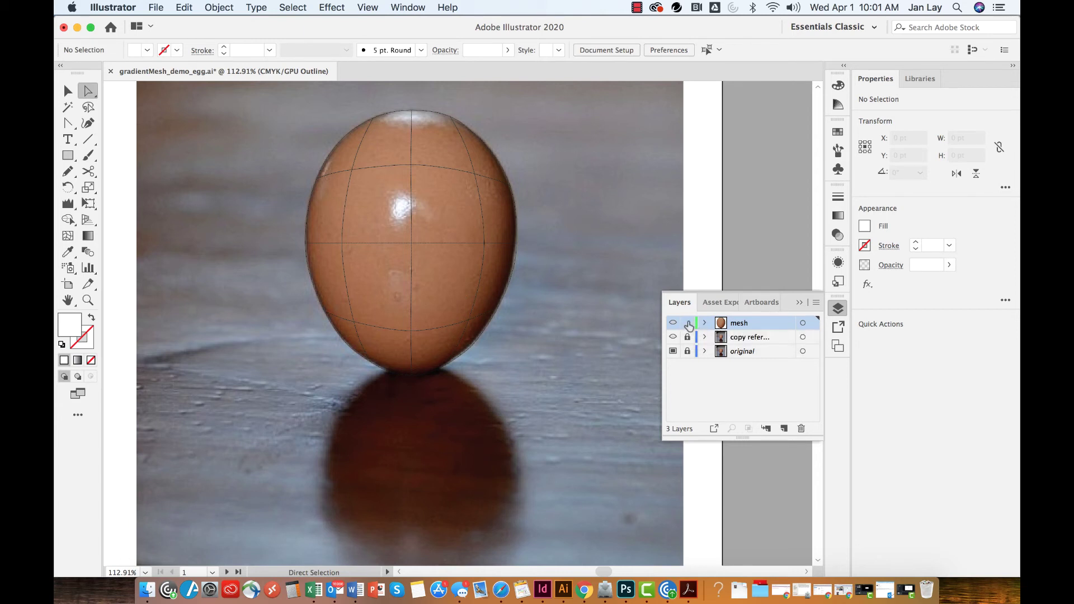
left_click(784, 428)
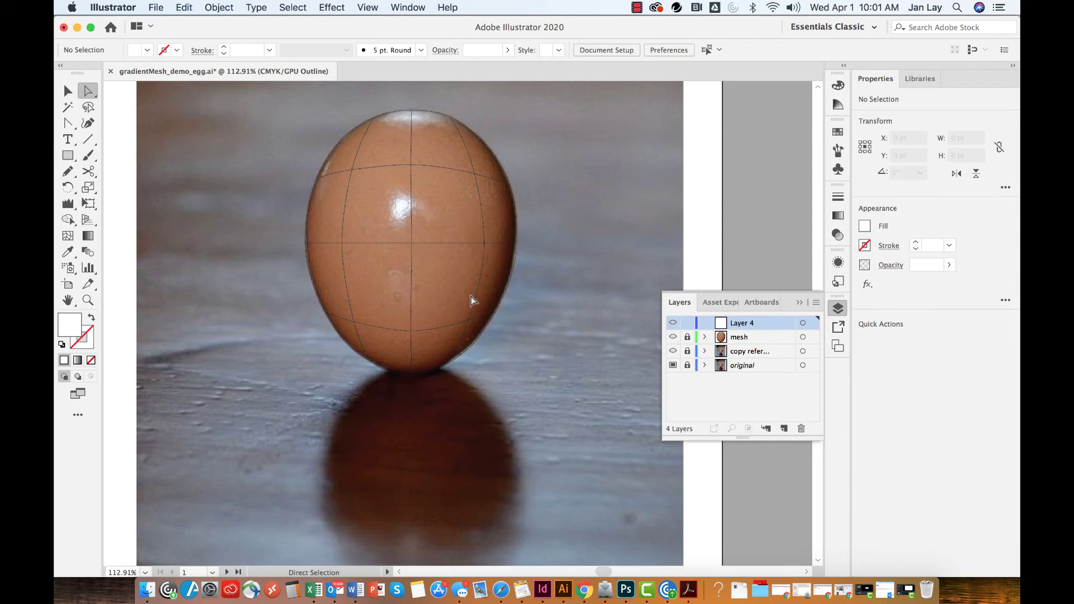
- Draw a closed Pencil outline about 23 pt wide around the bright highlight on the new layer and select the path
scroll(472, 300, "up", 1)
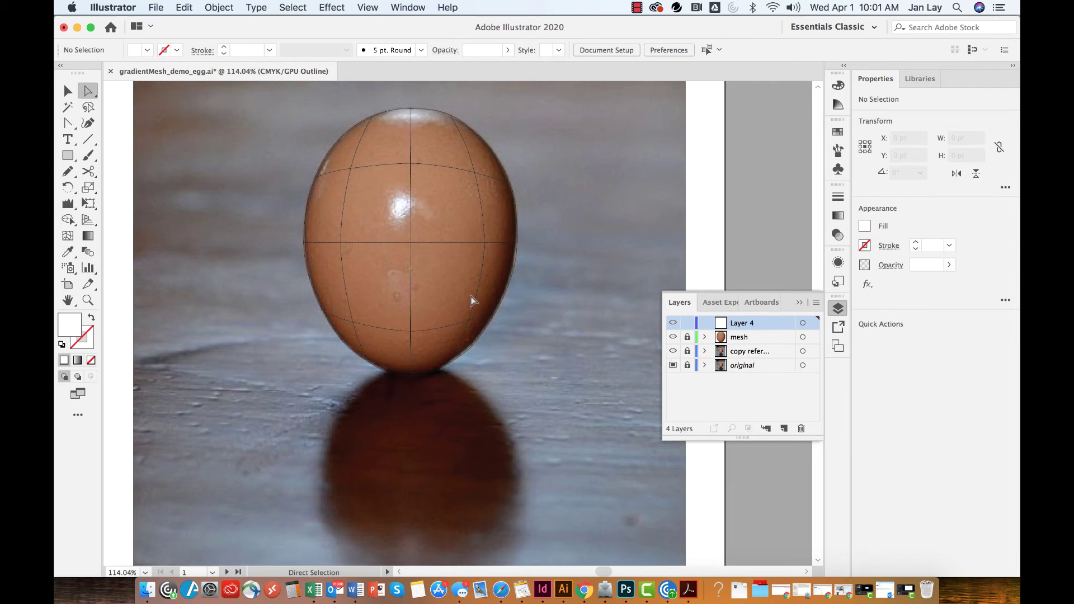
left_click(67, 171)
scroll(404, 190, "up", 4)
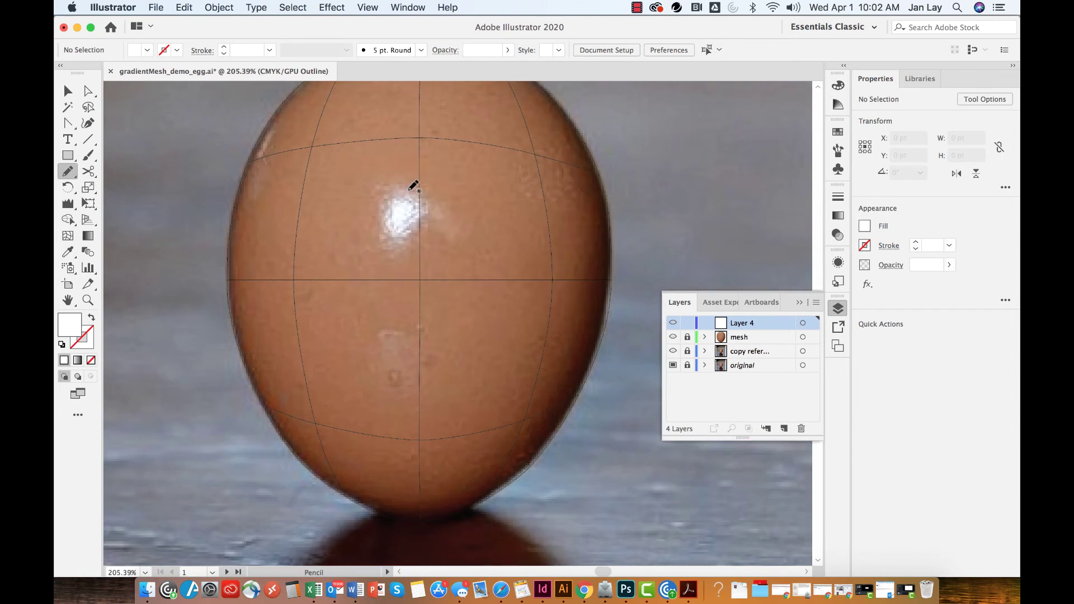
mouse_move(402, 191)
left_mouse_down()
mouse_move(378, 214)
mouse_move(396, 239)
mouse_move(423, 216)
mouse_move(398, 189)
left_mouse_up()
left_click(85, 335)
left_click(67, 91)
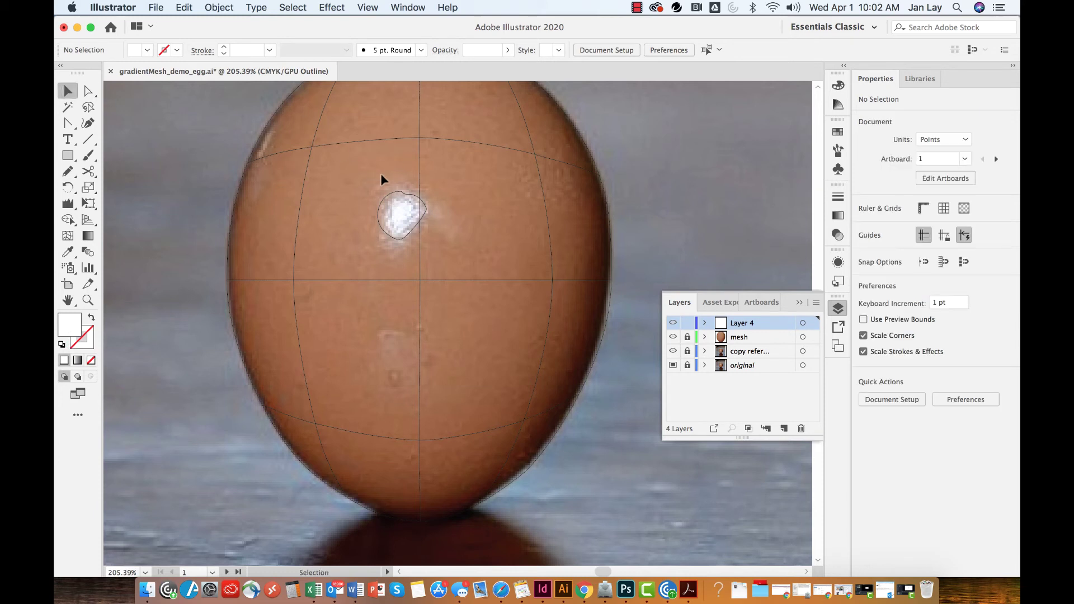
left_click(393, 197)
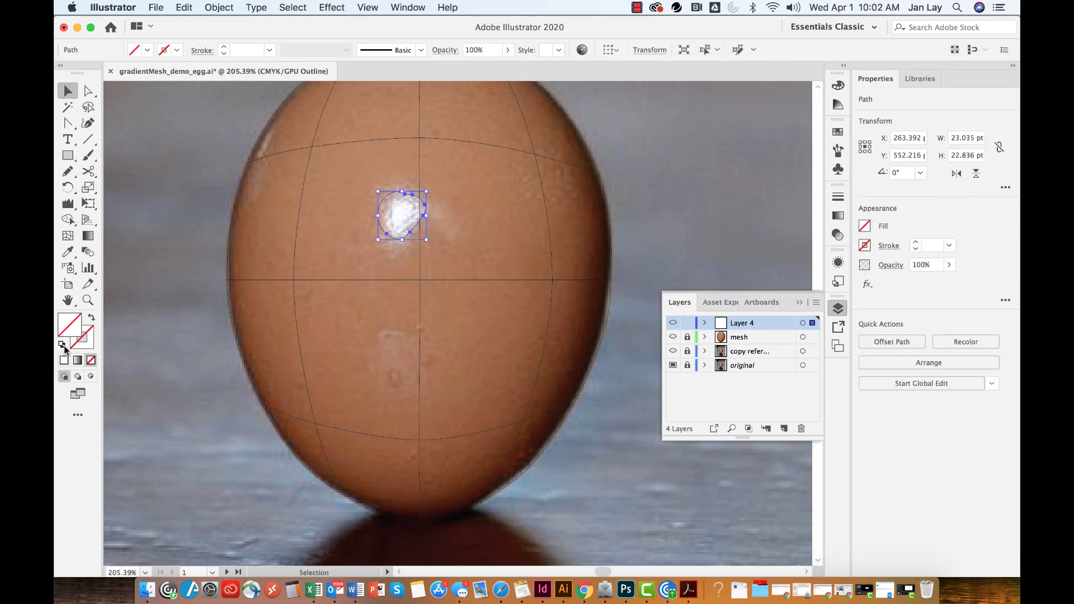
- Fill the highlight path with solid white and show the artwork in preview
left_click(64, 361)
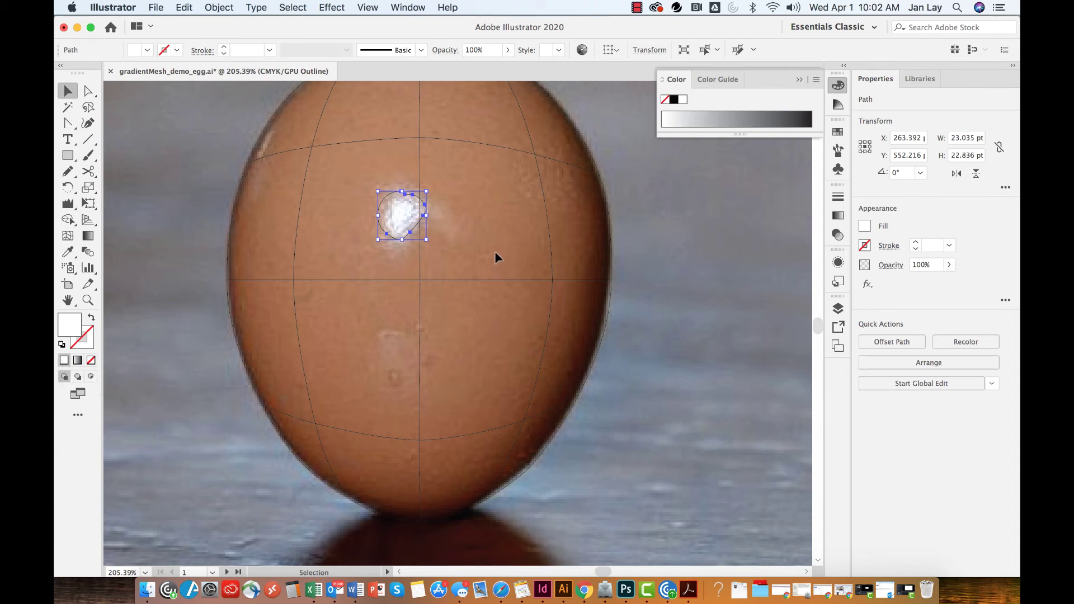
key("super+y")
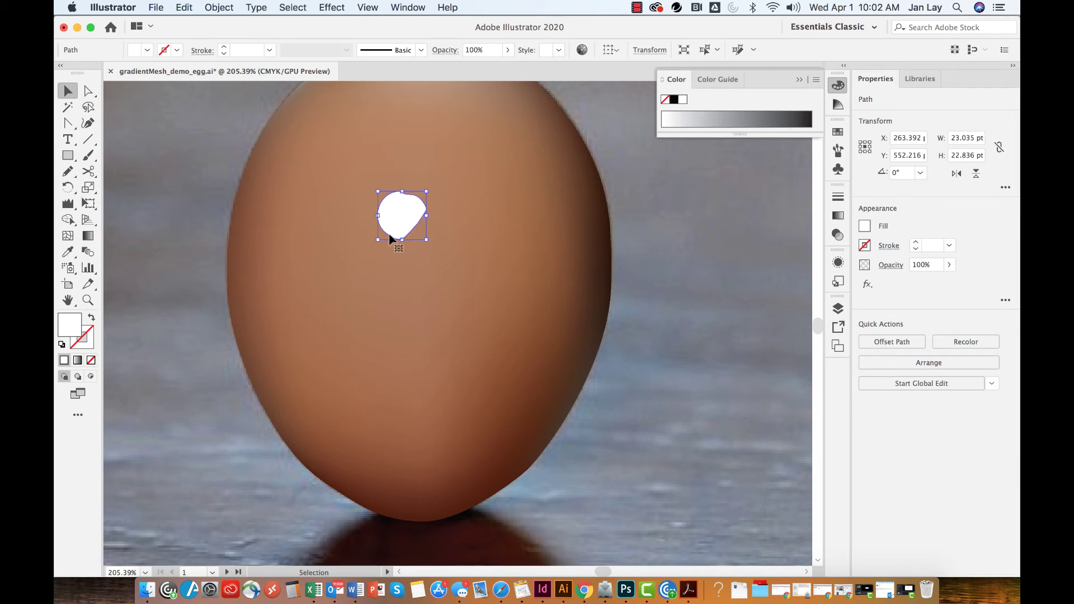
- Apply a Feather effect with a 6 pt radius to the white highlight shape, checking it with the live preview
left_click(335, 9)
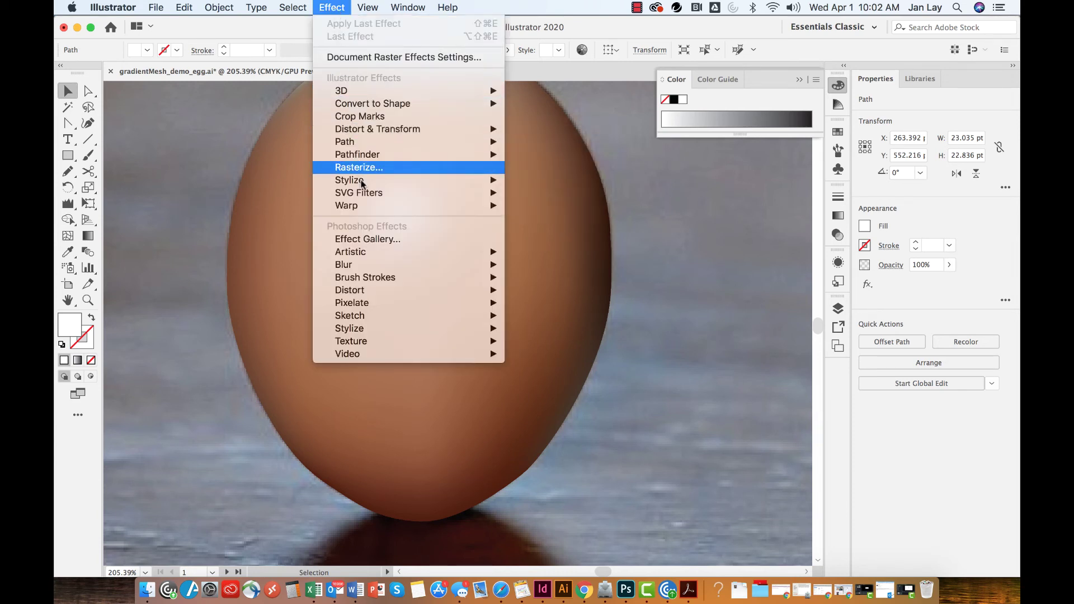
mouse_move(357, 181)
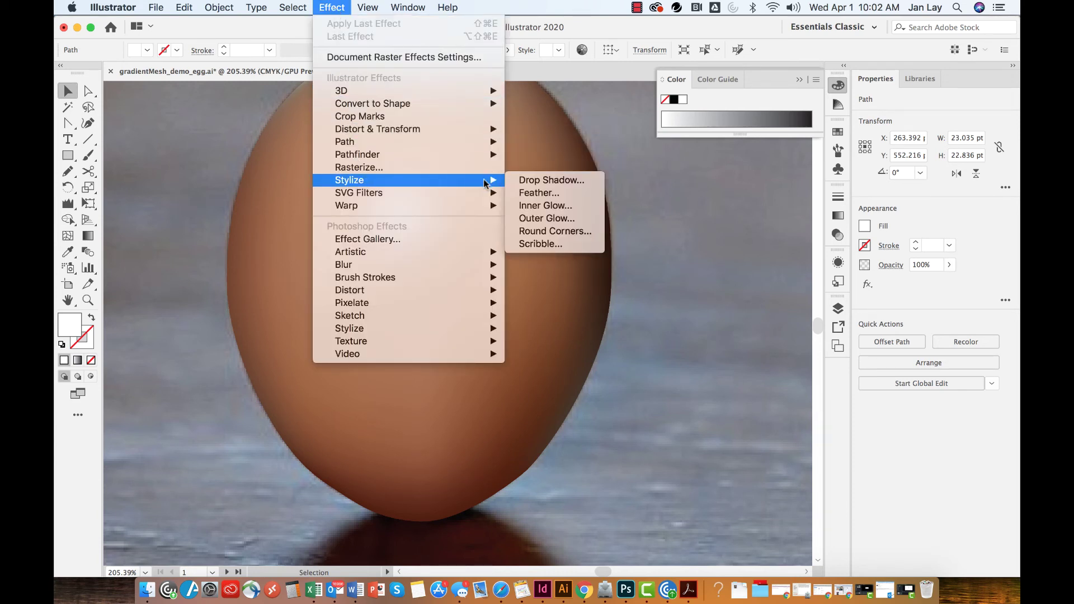
left_click(528, 194)
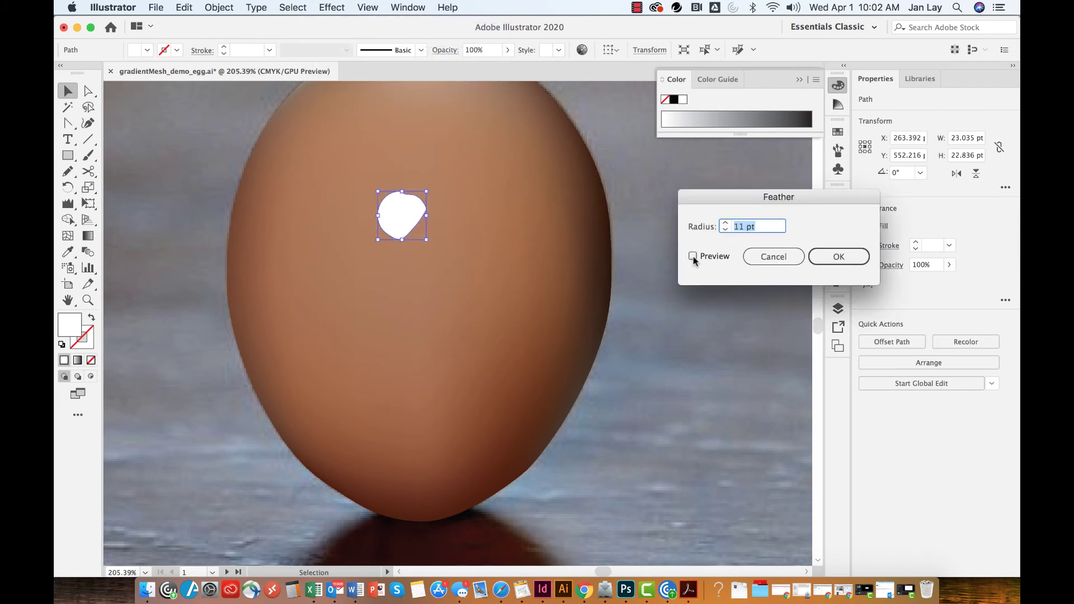
left_click(693, 256)
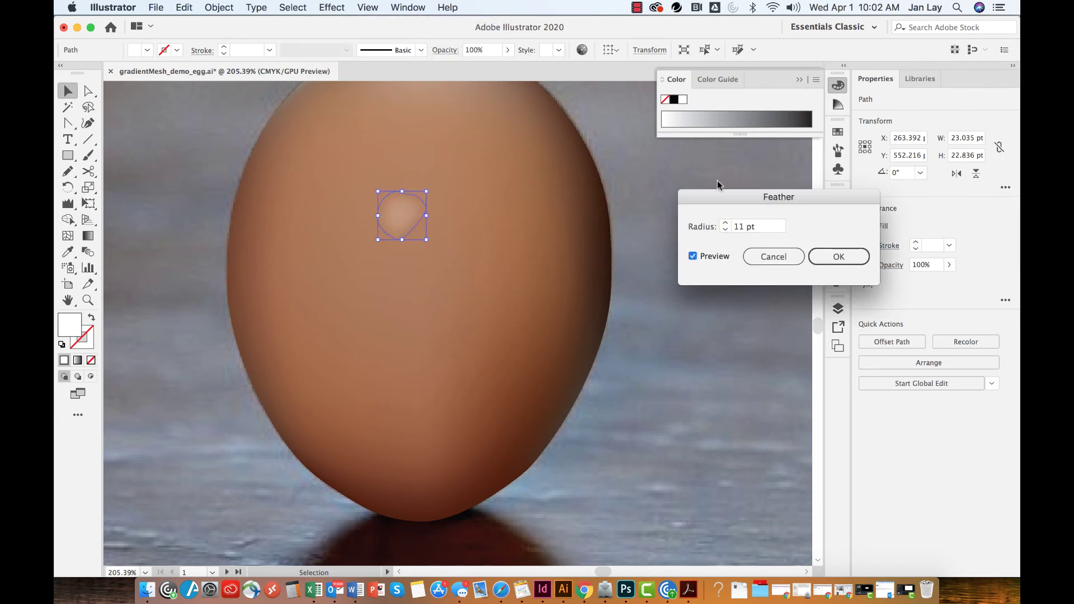
left_click(724, 230)
left_click(725, 230)
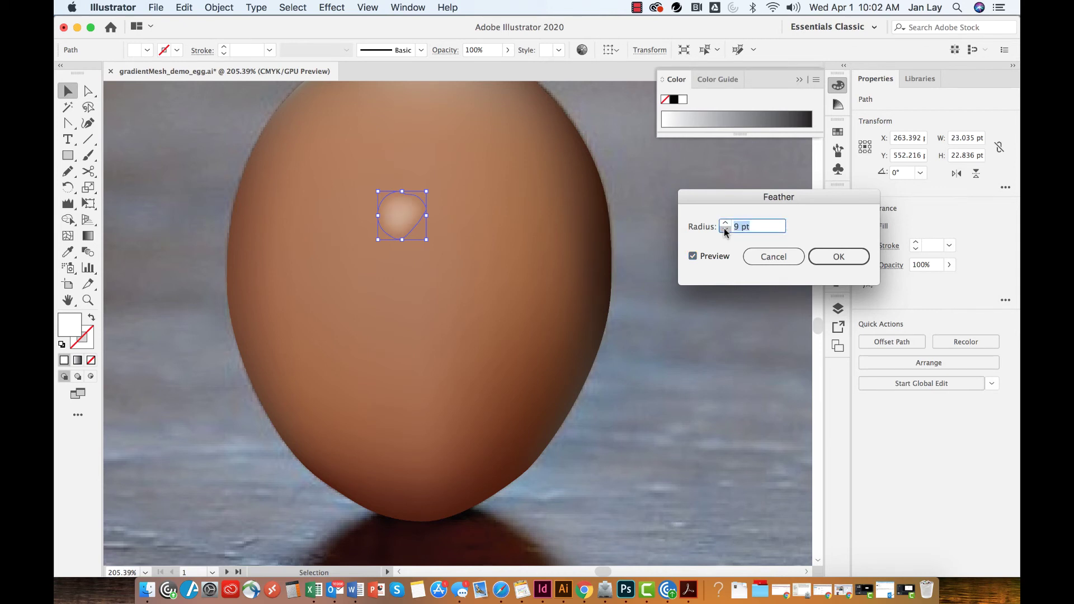
left_click(724, 229)
left_click(724, 229)
left_click(724, 230)
left_click(725, 229)
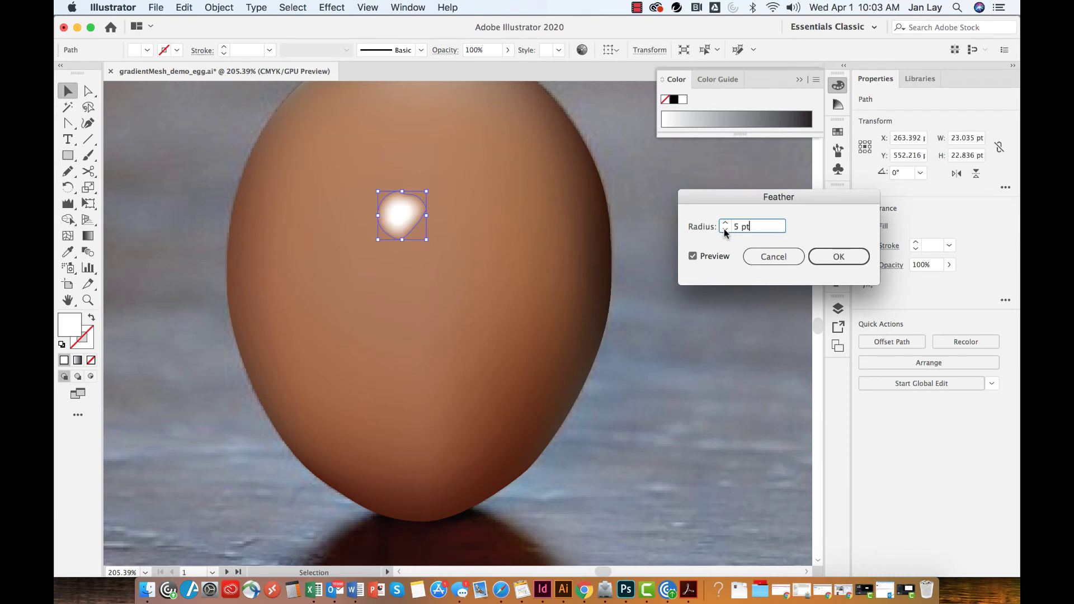
left_click(724, 230)
left_click(725, 222)
left_click(725, 223)
left_click(834, 256)
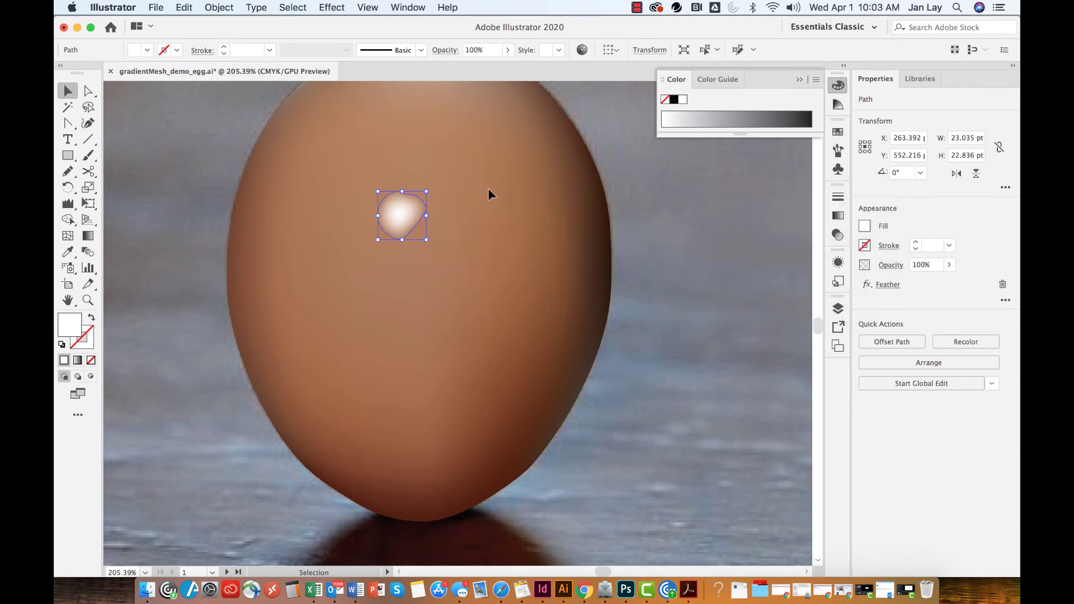
- Check the feathered highlight deselected, then enlarge it to about 28 pt wide by 27 pt high
left_click(455, 262)
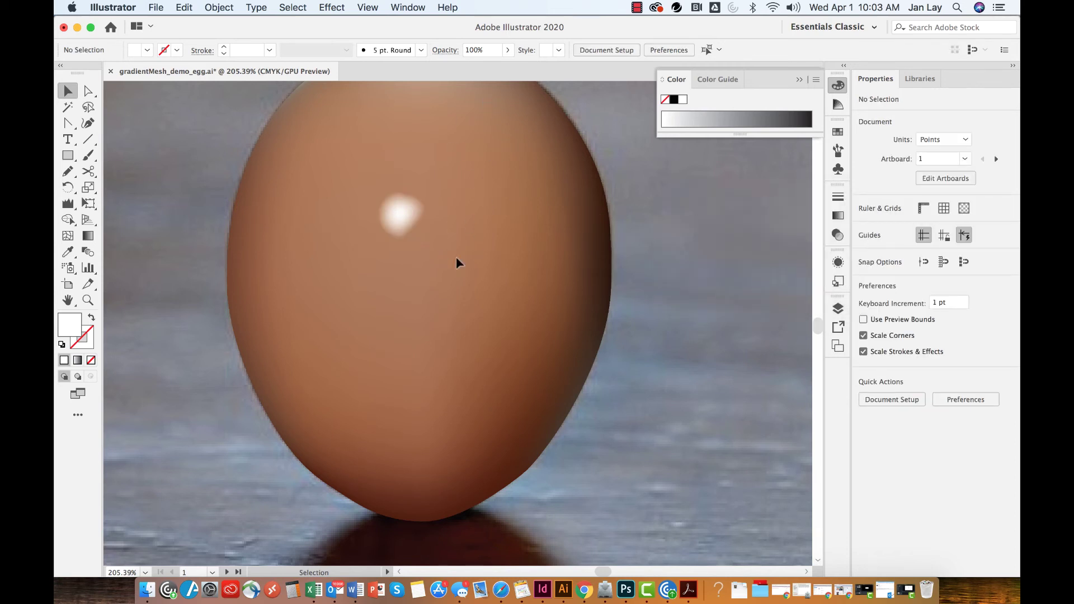
left_click(406, 222)
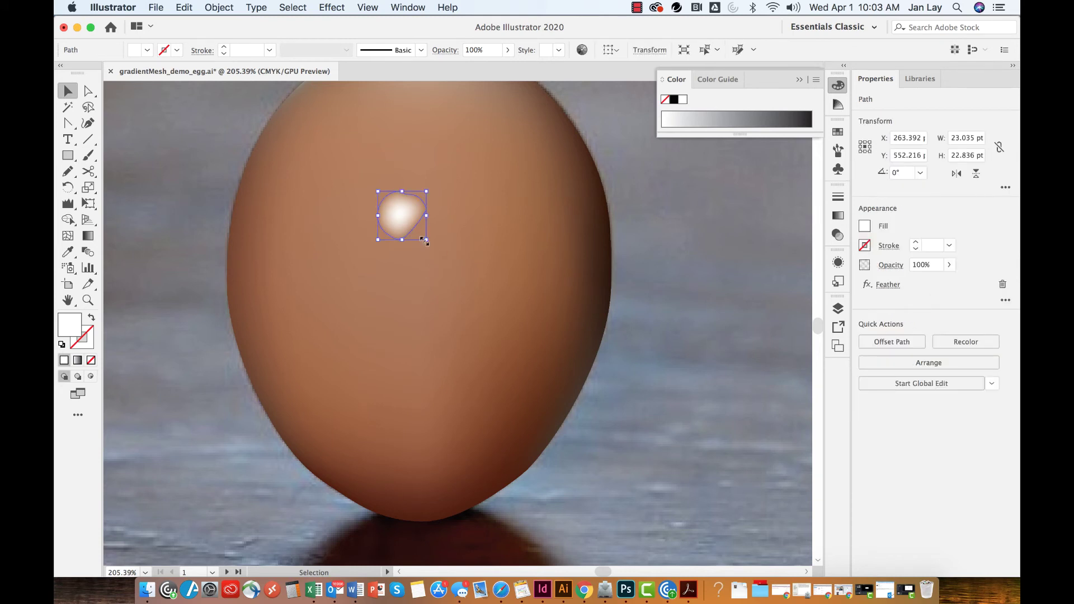
left_click_drag(427, 243, 434, 243)
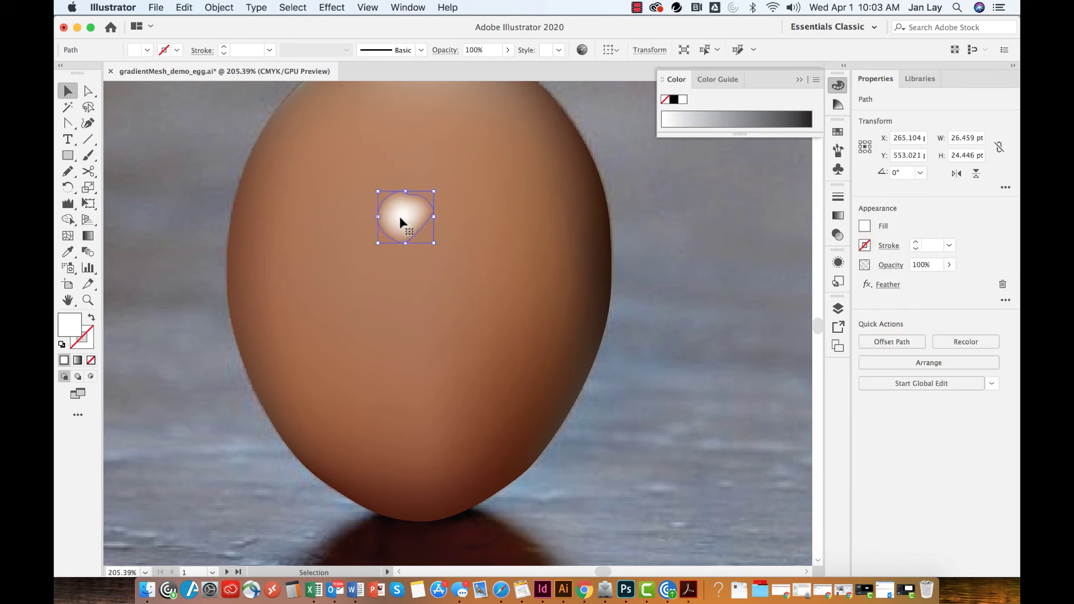
left_click_drag(378, 216, 407, 186)
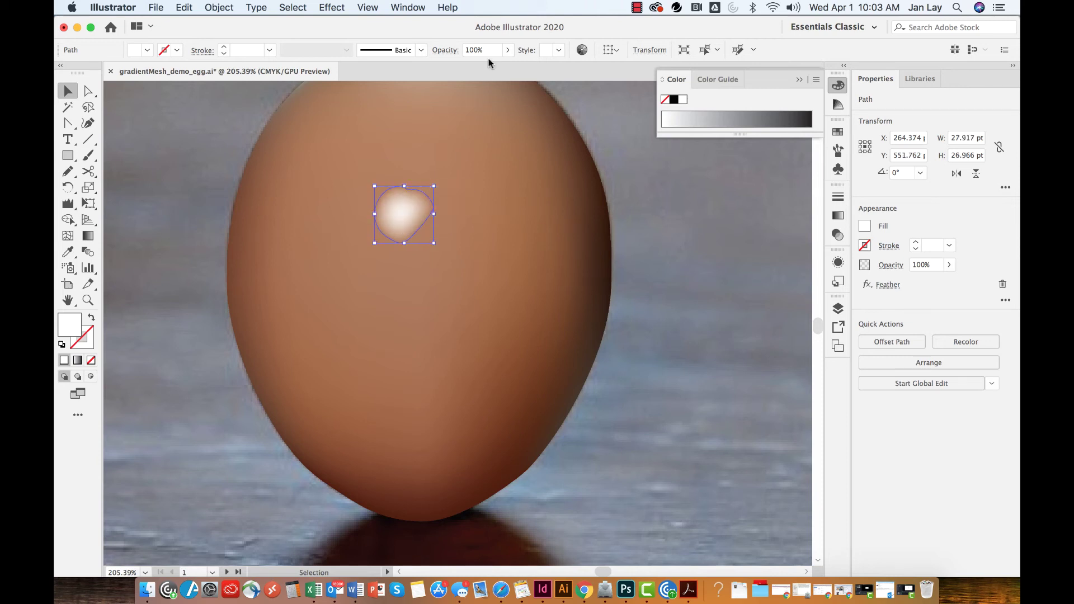
- Lower the highlight shape's opacity to 75% and deselect it
left_click(508, 50)
left_click_drag(504, 67, 494, 68)
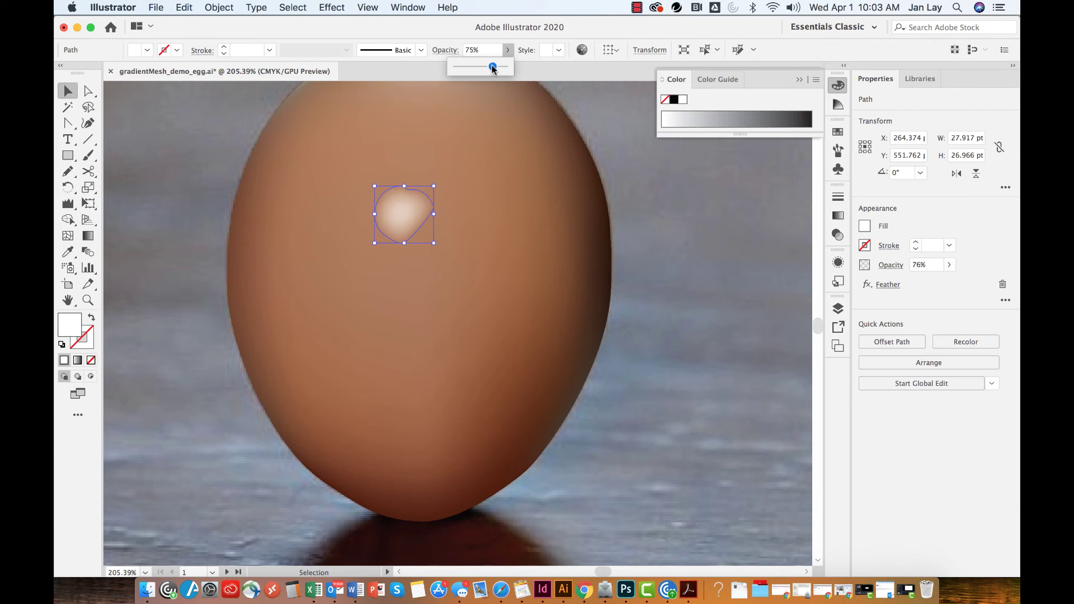
left_click(457, 217)
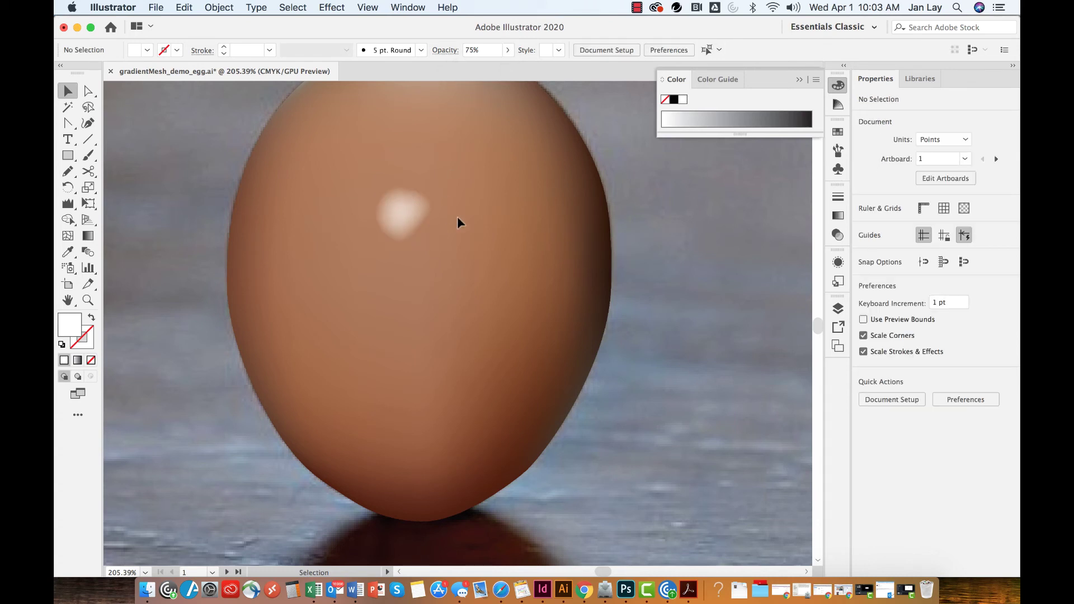
- Edit the highlight's existing Feather effect and set its radius to 9 pt with the live preview on
left_click(405, 220)
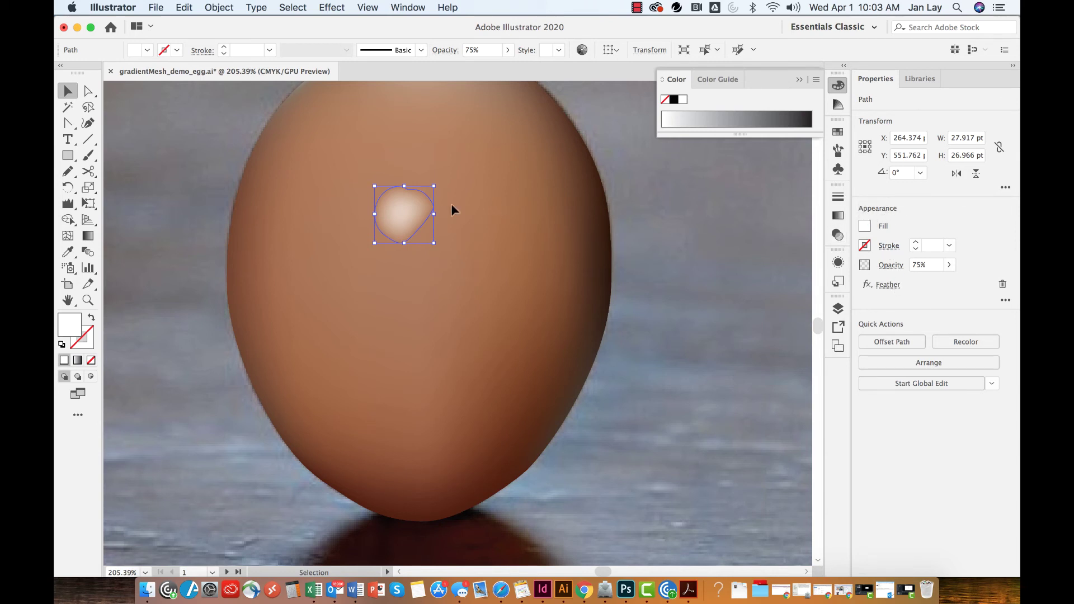
left_click(888, 285)
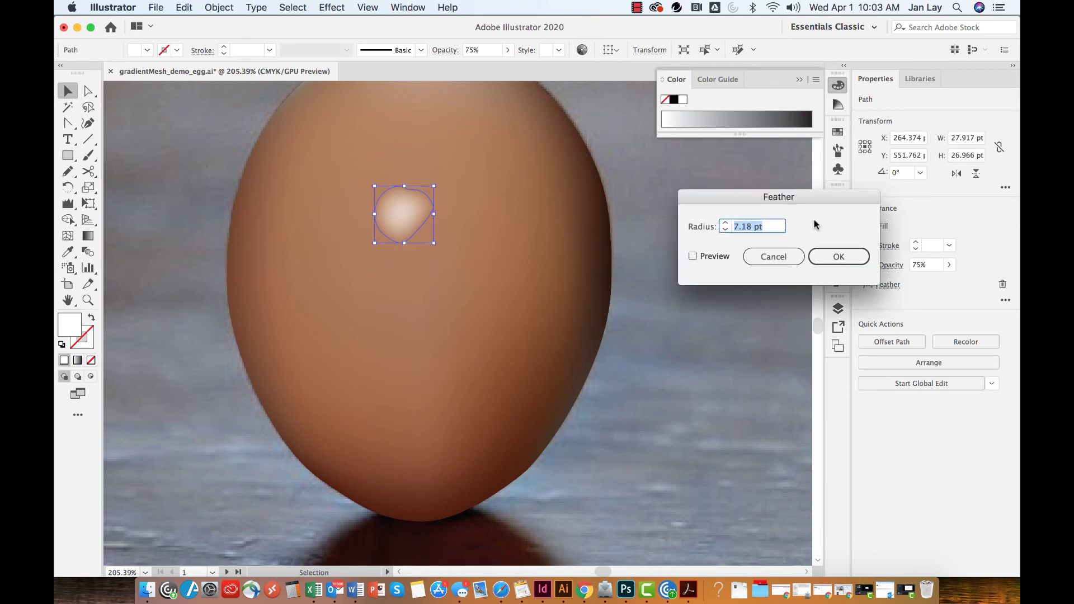
left_click(693, 256)
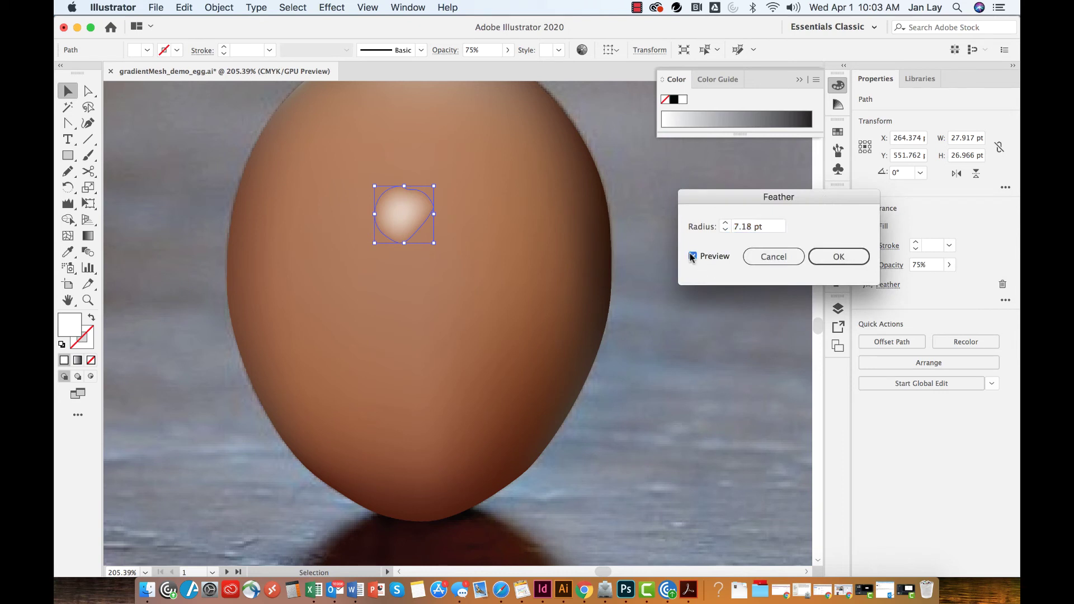
left_click(725, 224)
left_click(724, 223)
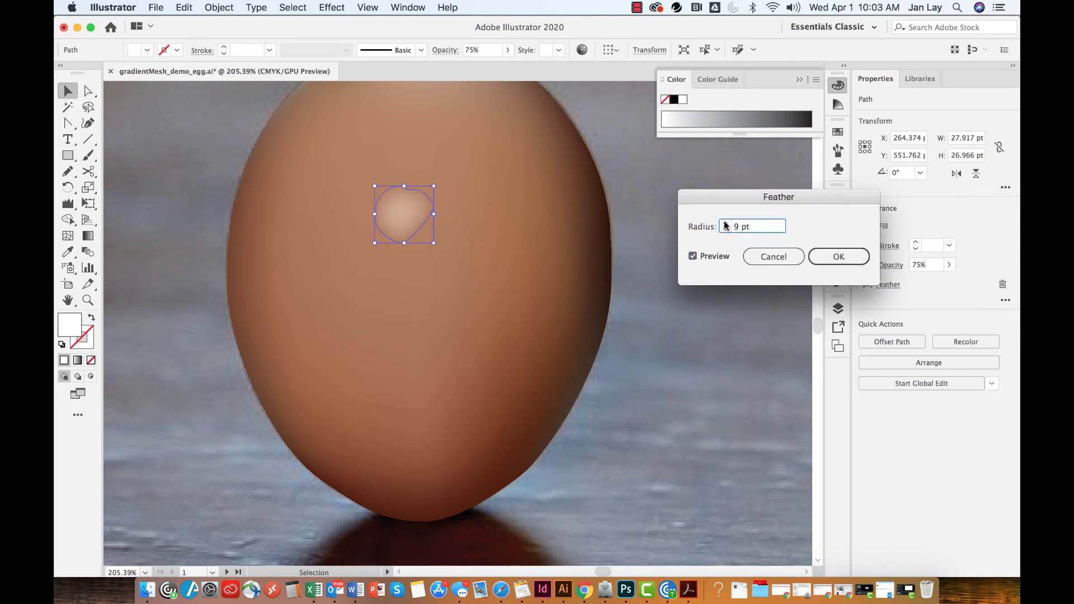
left_click(832, 257)
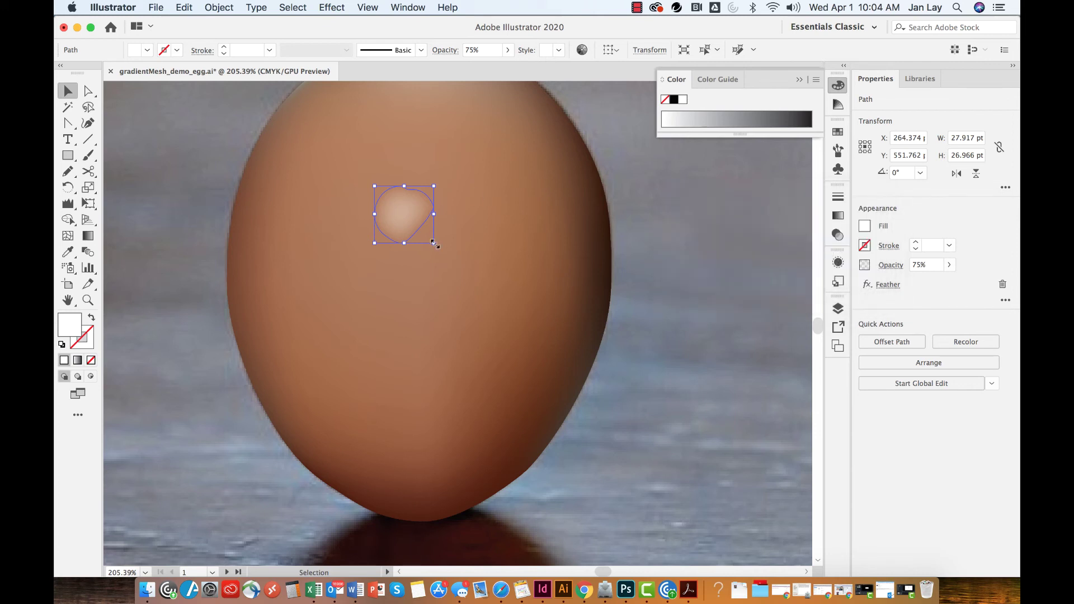
- Enlarge the highlight shape to about 37 pt wide by 36 pt high and raise its opacity
left_click_drag(433, 243, 445, 251)
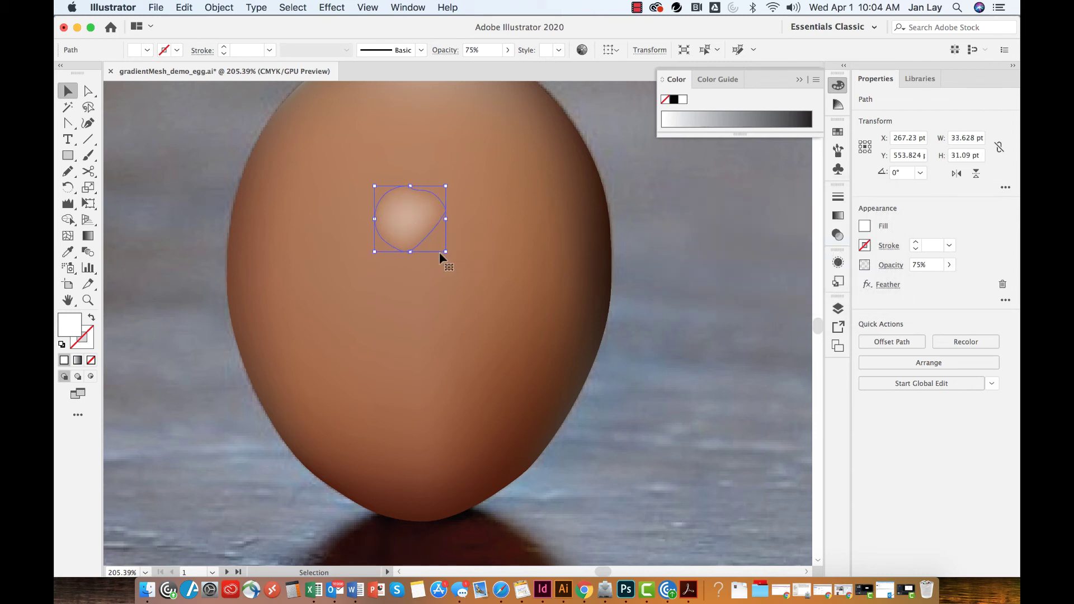
left_click_drag(374, 252, 367, 255)
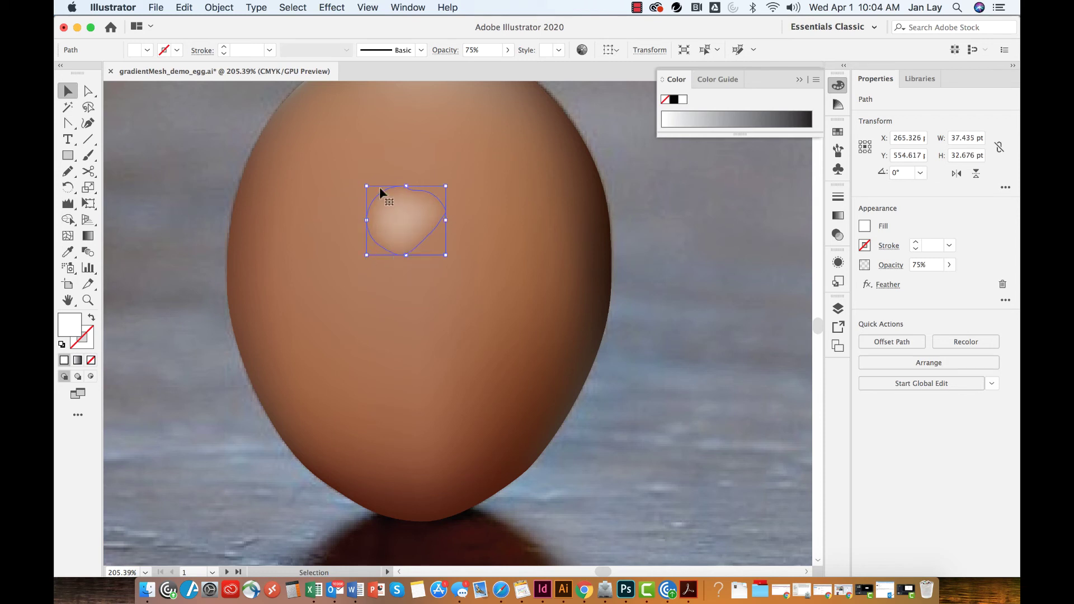
left_click_drag(407, 185, 406, 179)
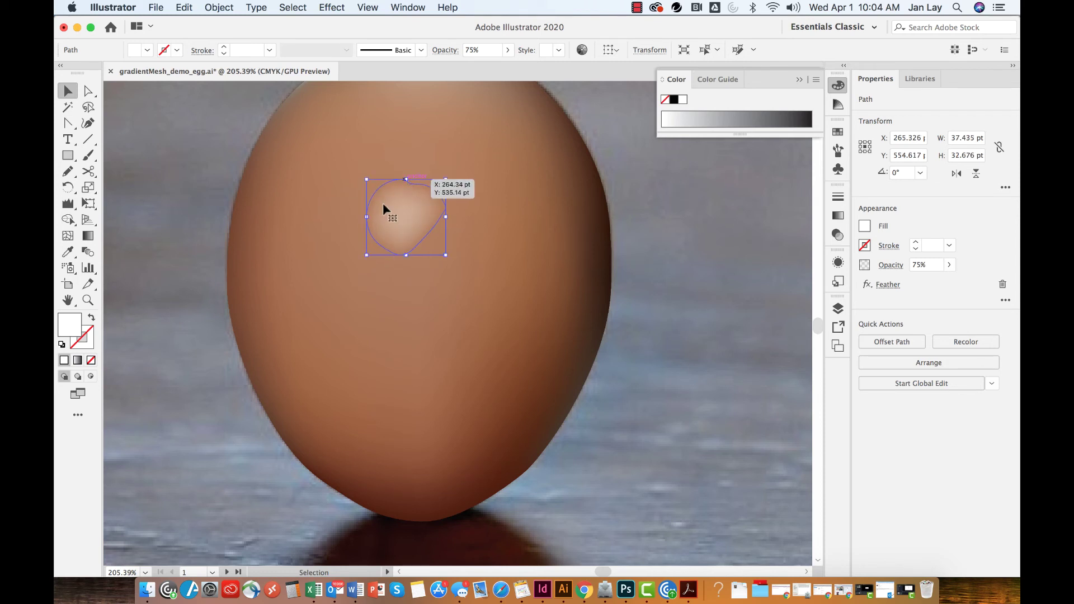
left_click(507, 50)
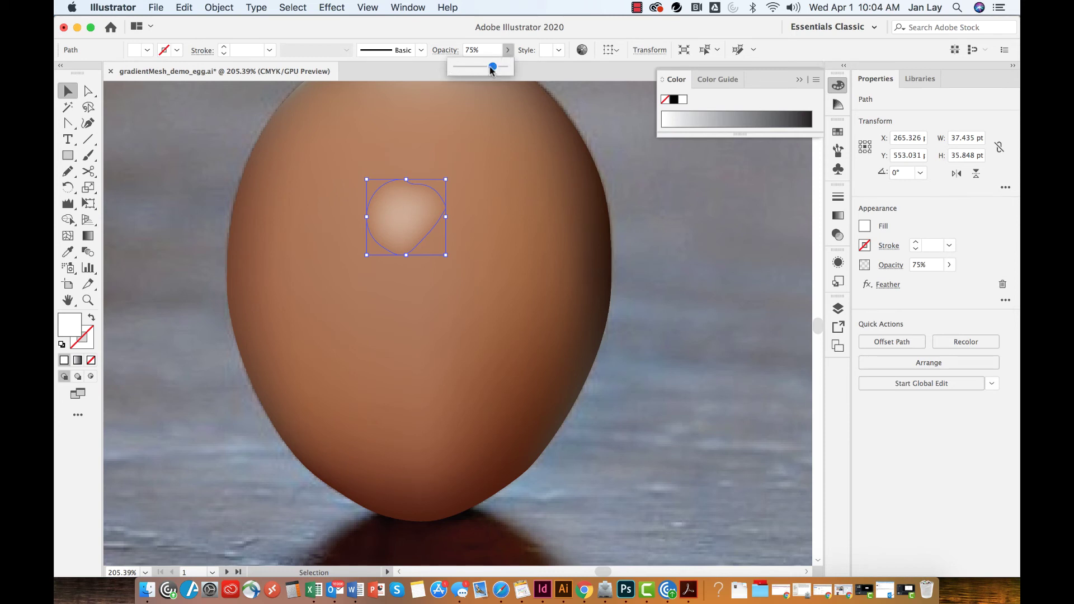
left_click_drag(492, 69, 508, 72)
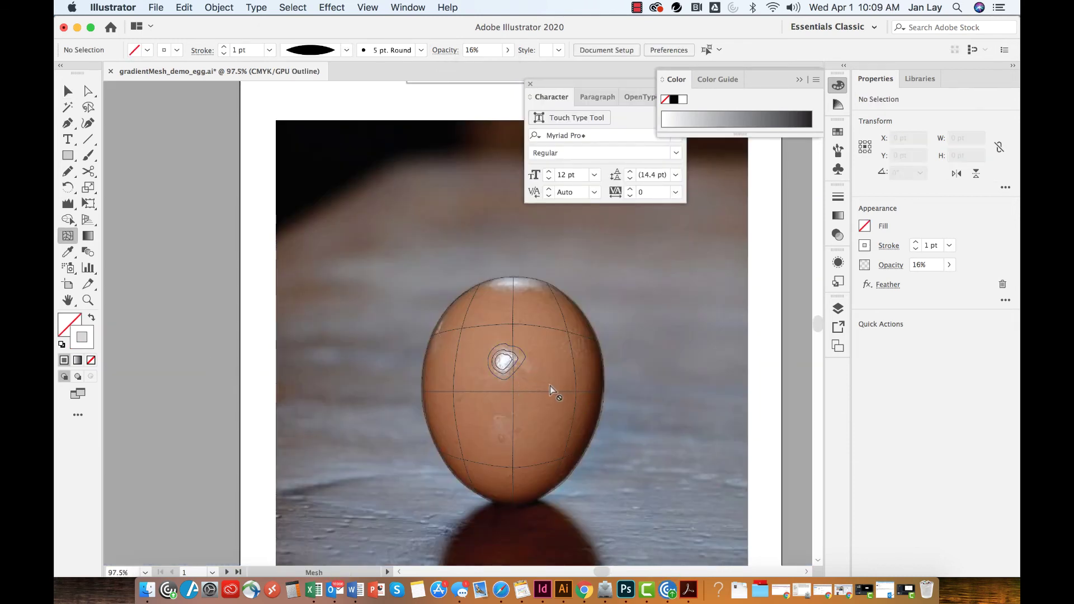
- Check the whole egg with its layered highlight in preview and return to outline view
scroll(549, 386, "down", 3)
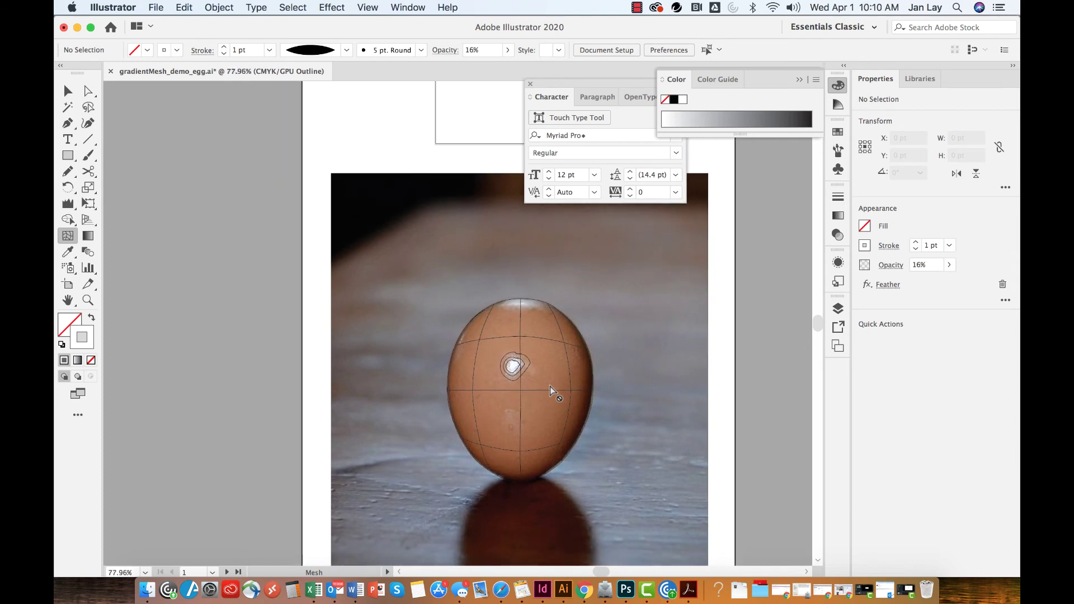
key("super+y")
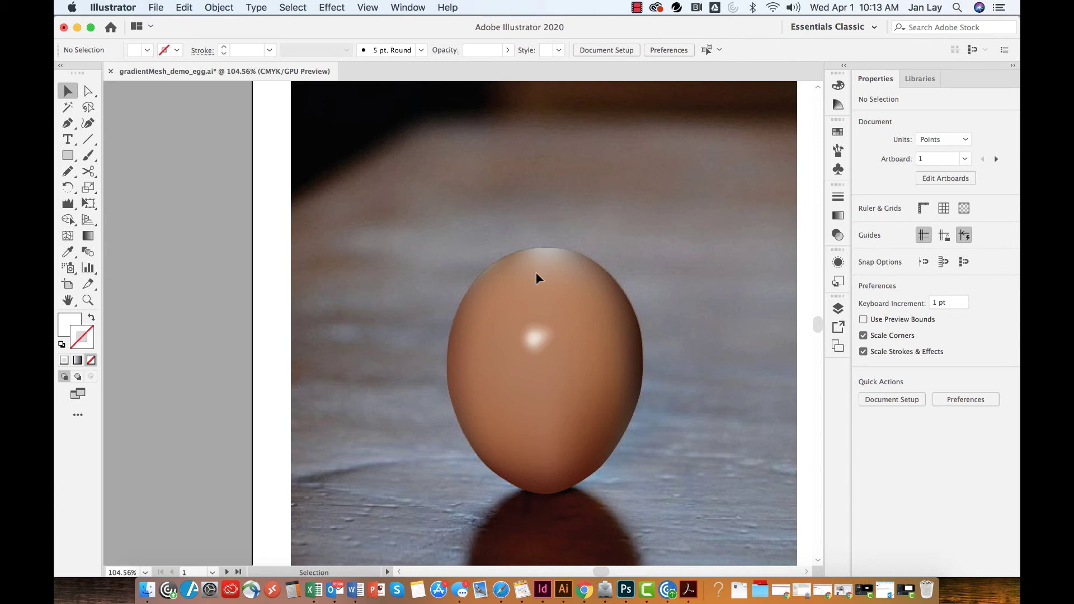
key("super+y")
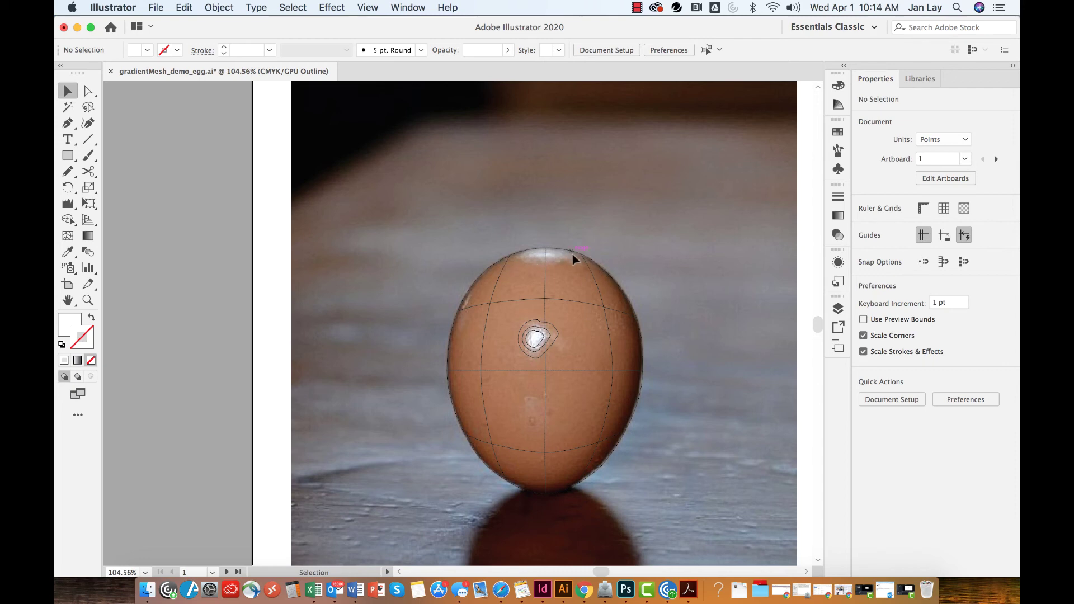
- Unlock the mesh layer and add a mesh line across the white reflection at the egg's top, crossing the vertical centre line
scroll(559, 253, "up", 3)
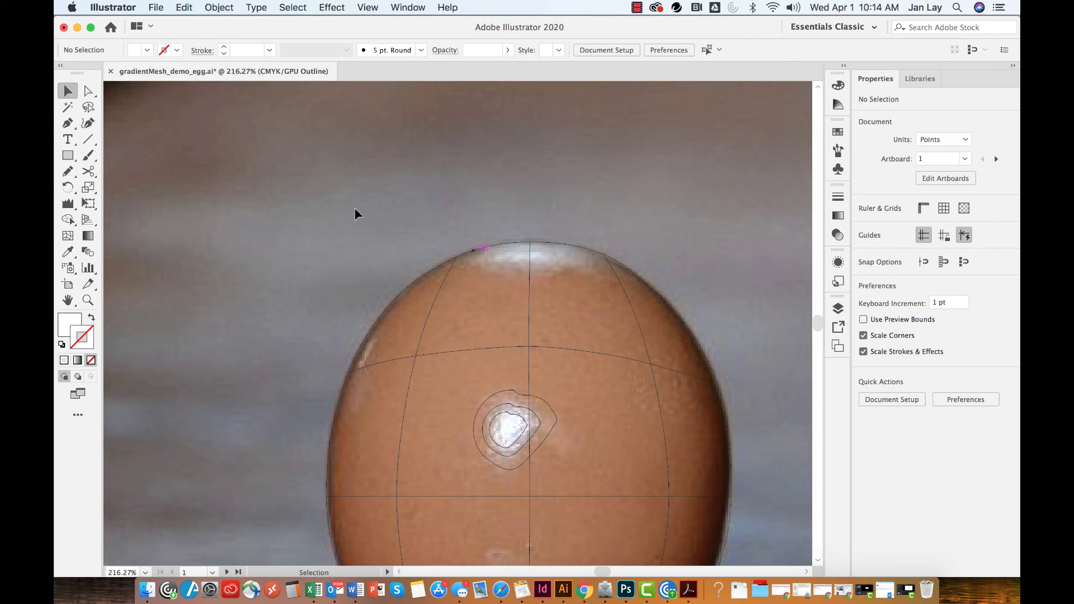
left_click(72, 236)
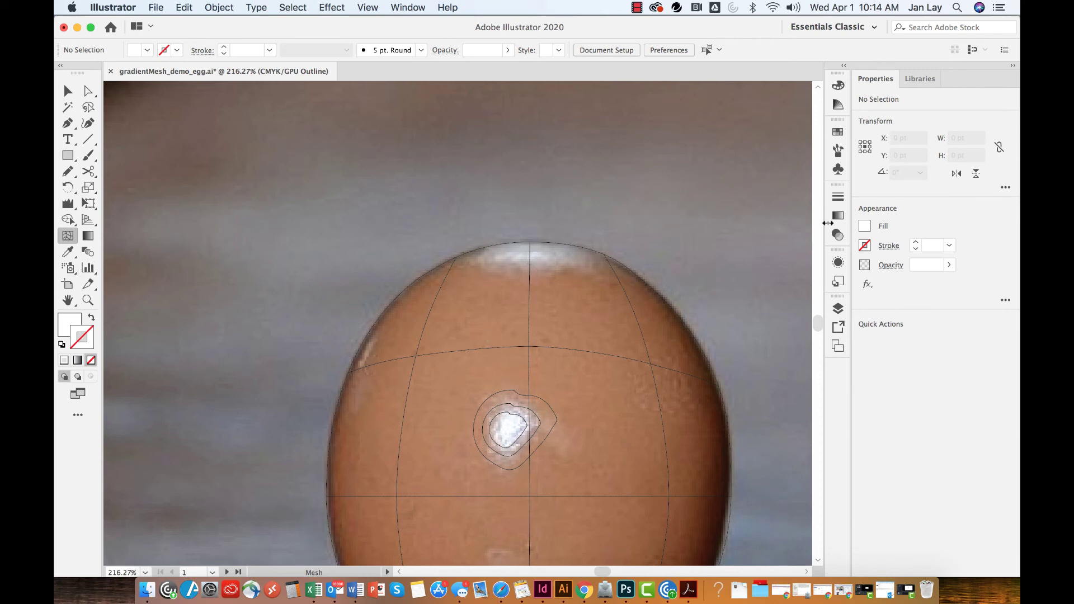
left_click(838, 308)
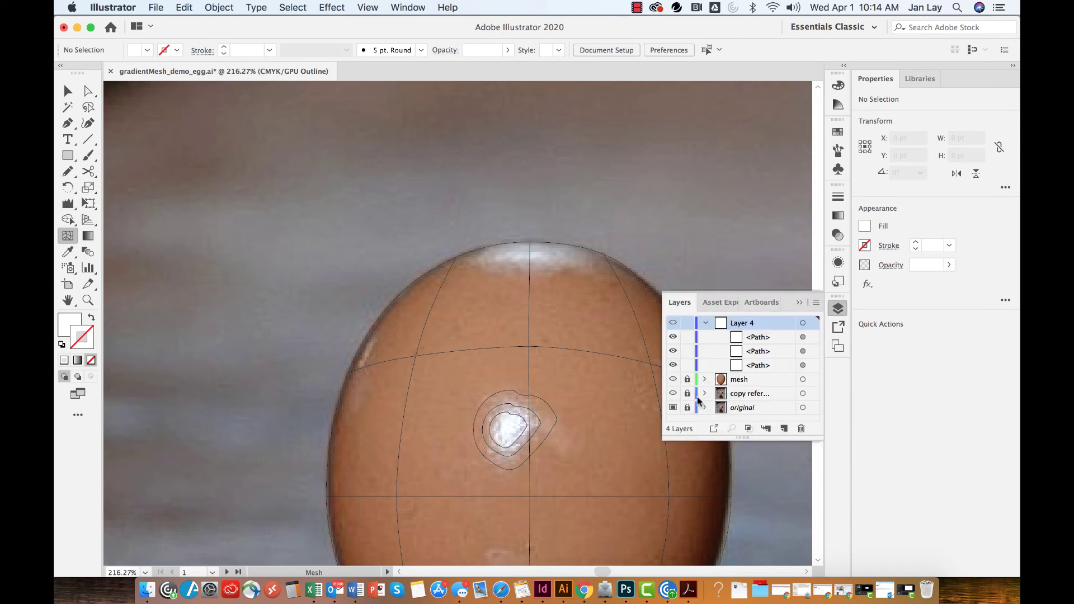
left_click(688, 379)
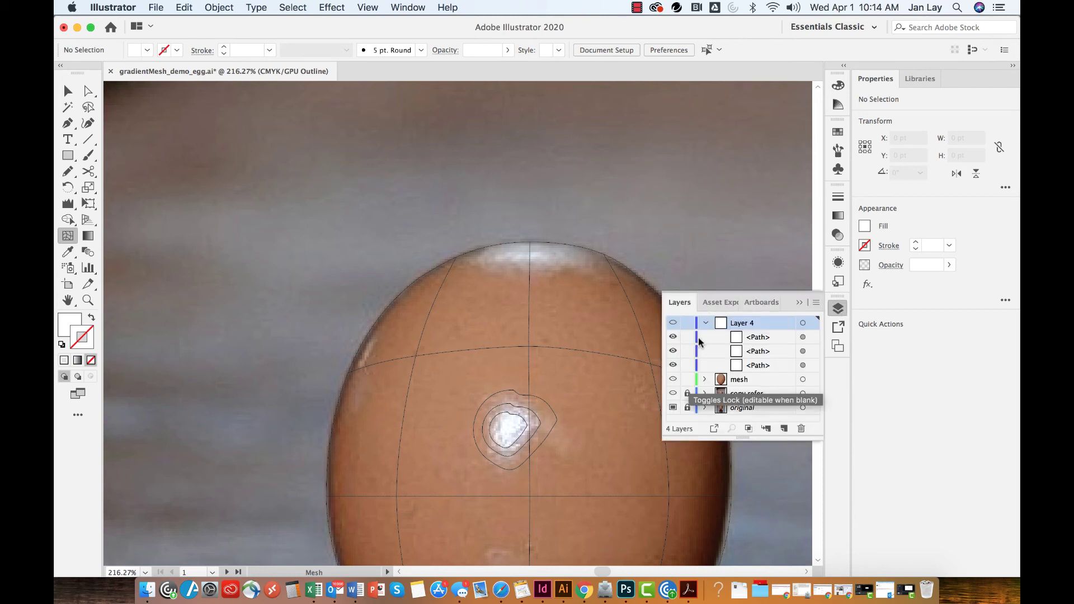
left_click(530, 259)
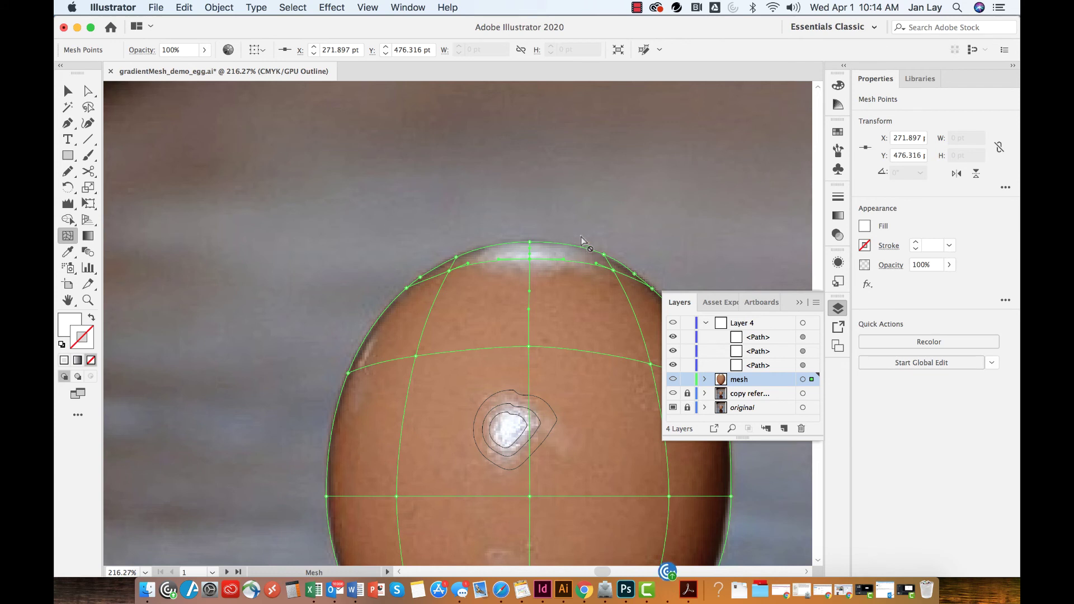
key("super+t")
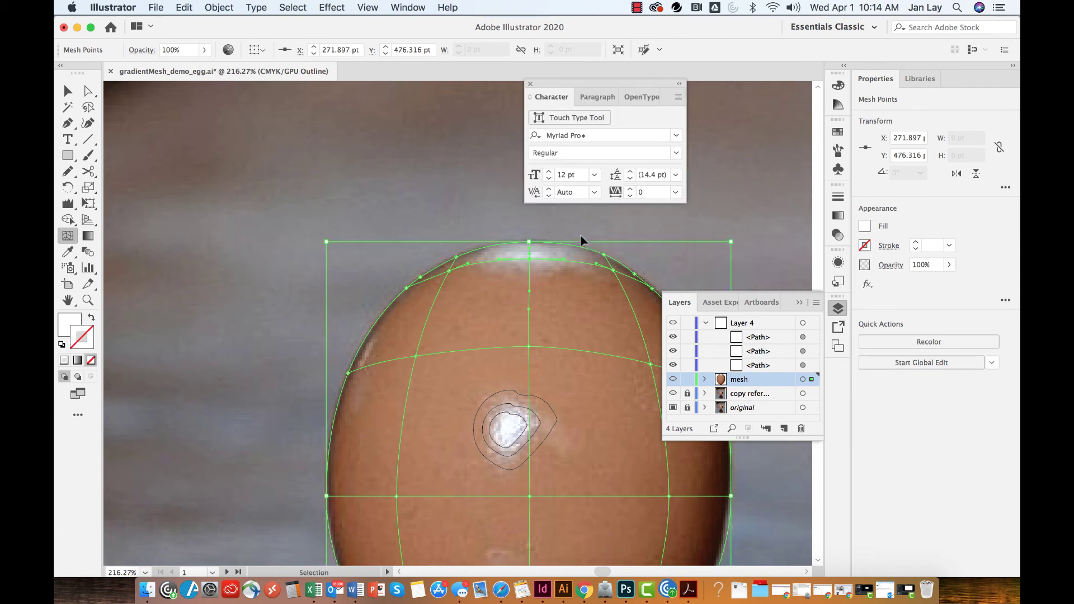
left_click(530, 84)
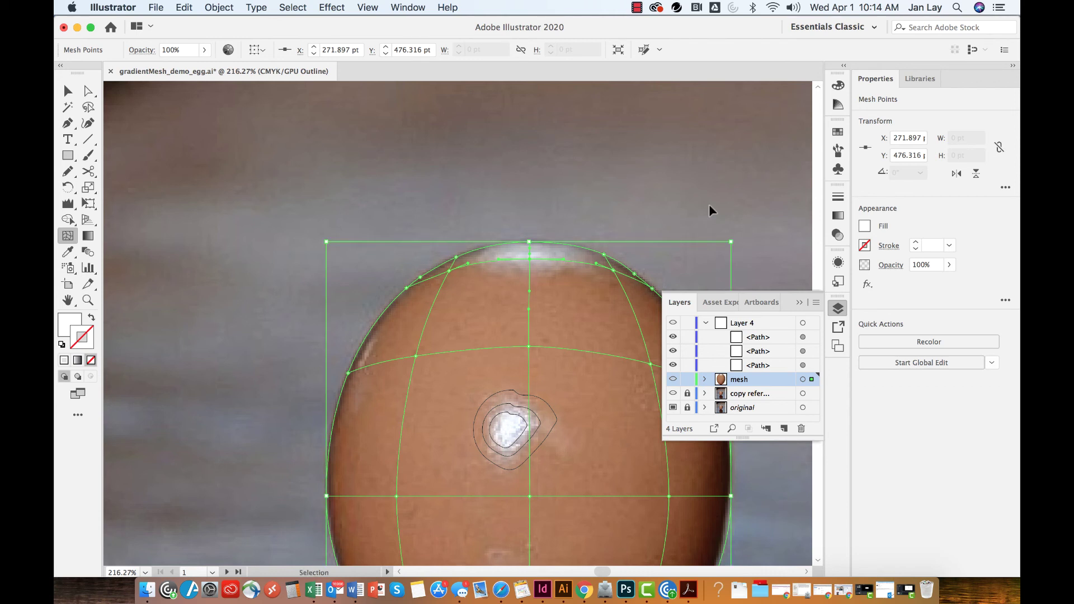
- In preview, raise the reflection's centre mesh point to about Y 474.5 pt and dismiss the calendar reminder
key("super+y")
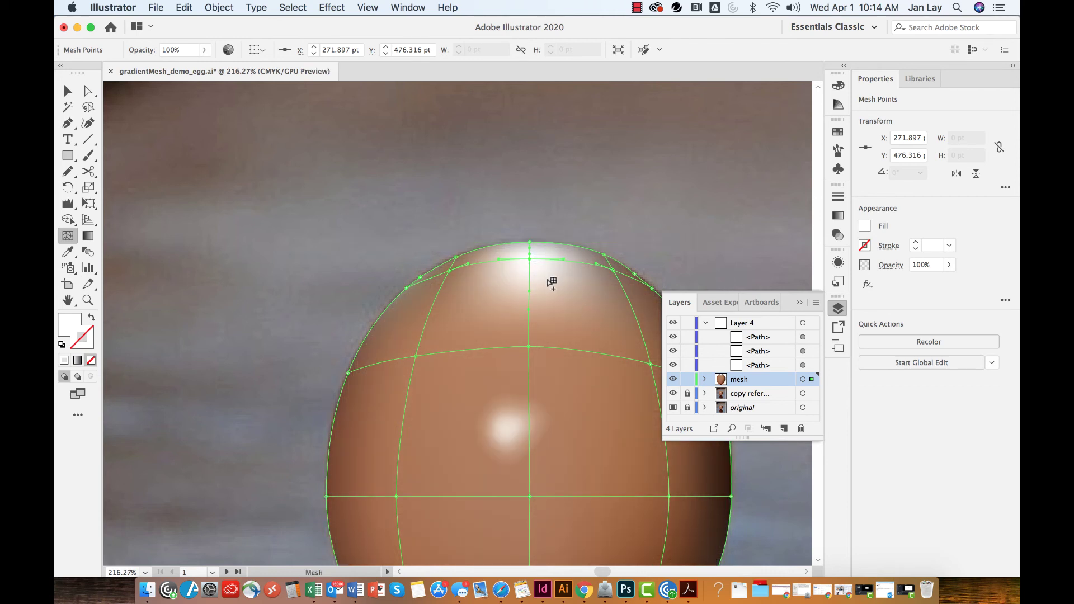
left_click(87, 91)
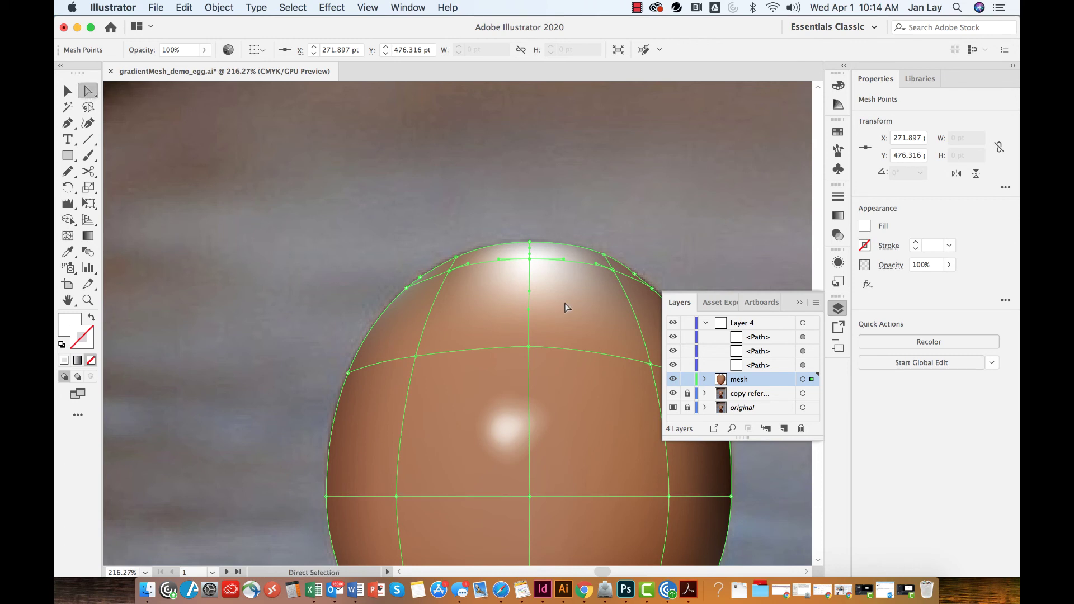
left_click_drag(530, 260, 505, 256)
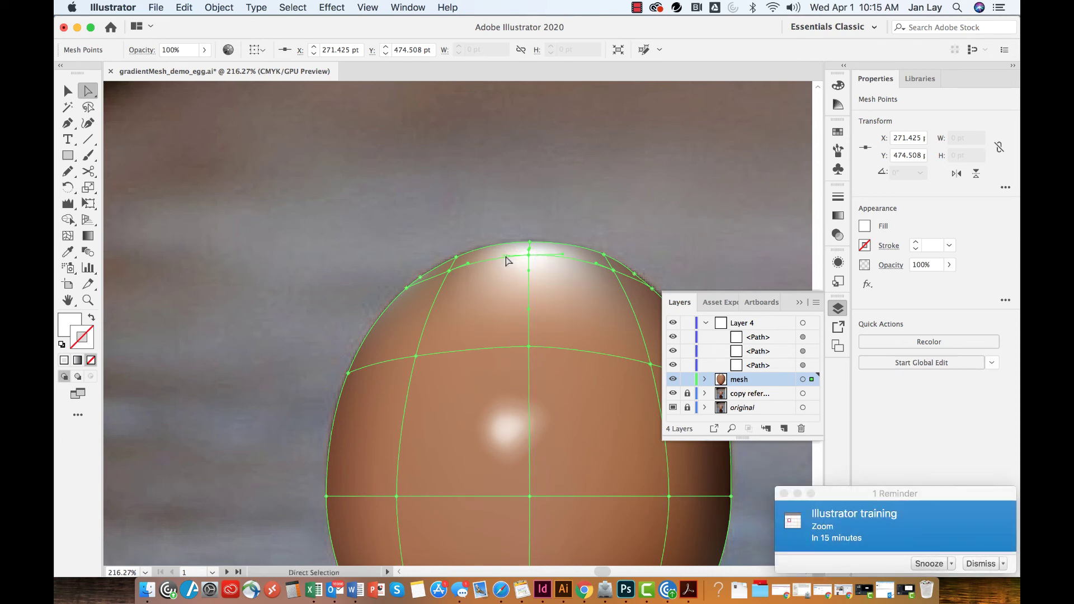
left_click(1004, 564)
left_click(983, 534)
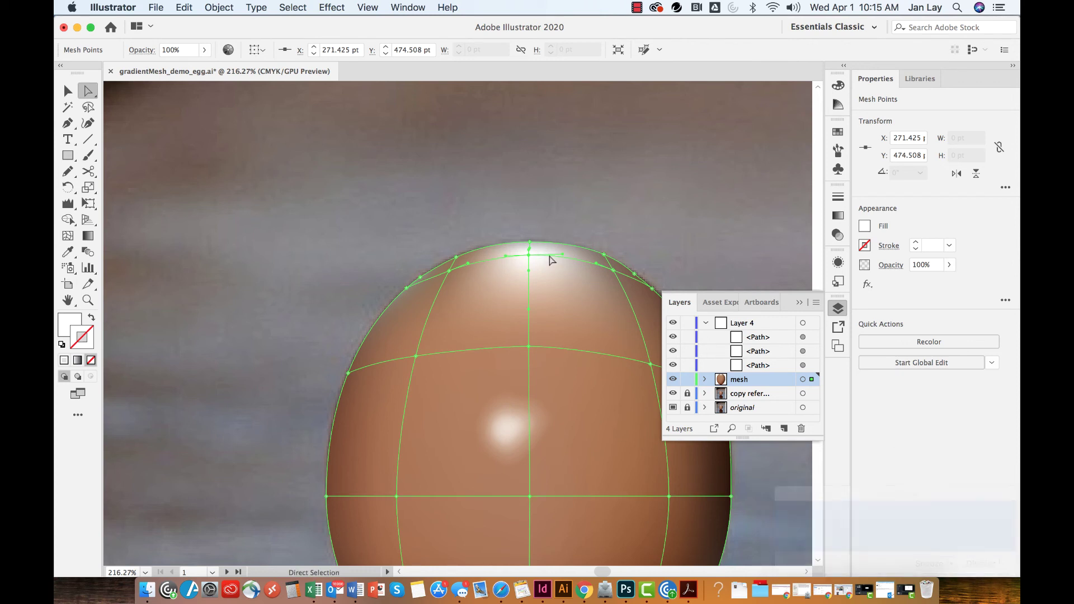
- Shorten the handles around the reflection, then raise its centre mesh point to about Y 472.4 pt and both neighbouring points toward the egg's top edge
left_click_drag(561, 256, 482, 260)
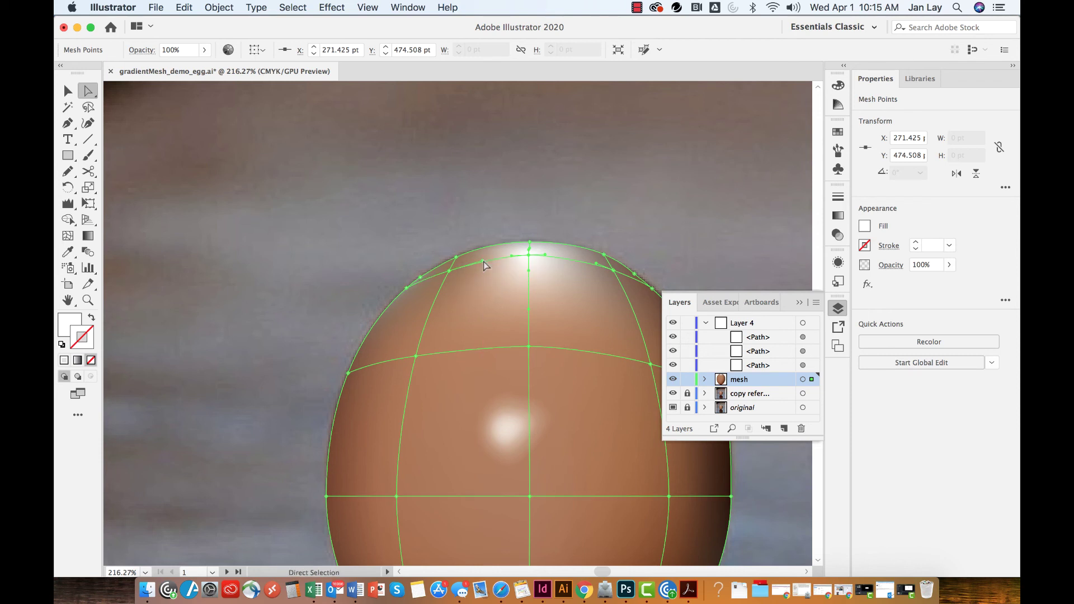
left_click(613, 271)
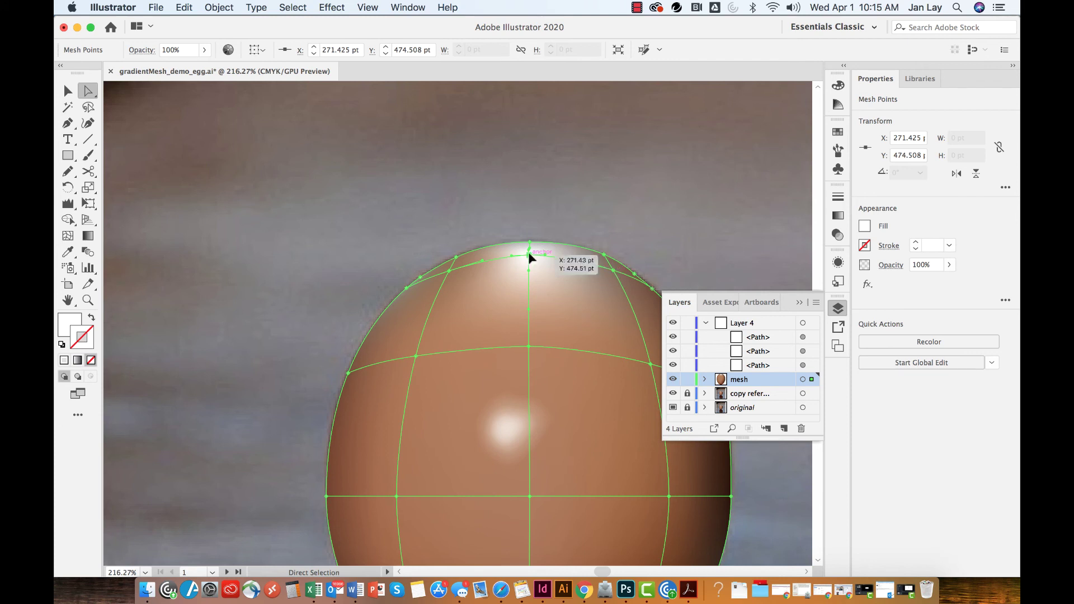
left_click_drag(529, 253, 530, 250)
left_click_drag(452, 271, 477, 255)
left_click_drag(612, 270, 565, 254)
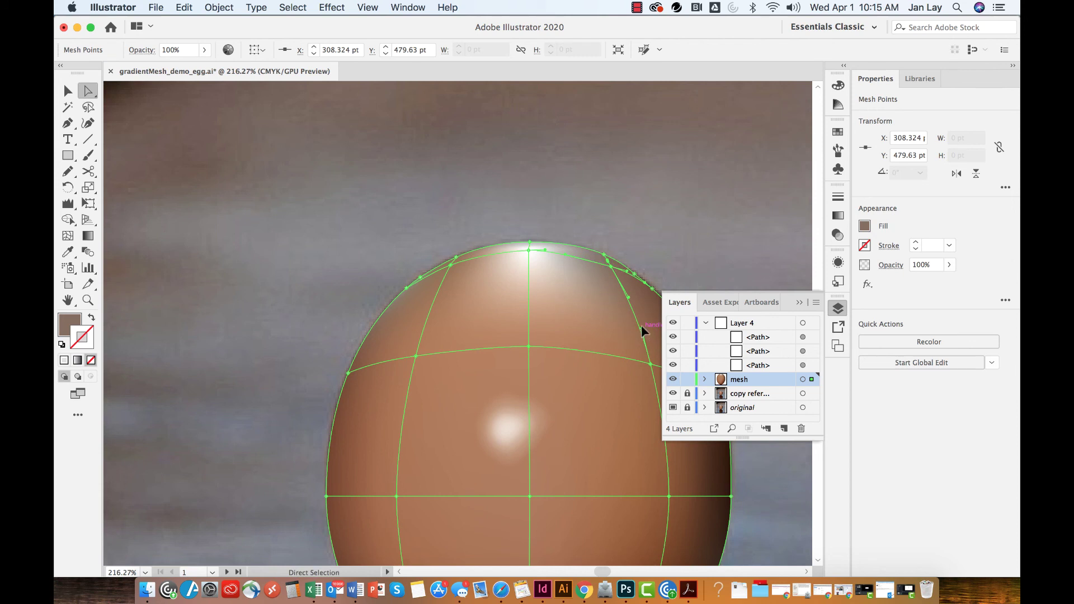
- Adjust the upward handle of the centre mesh point below the reflection, compare it with the photo in outline view, and deselect the mesh
left_click(528, 347)
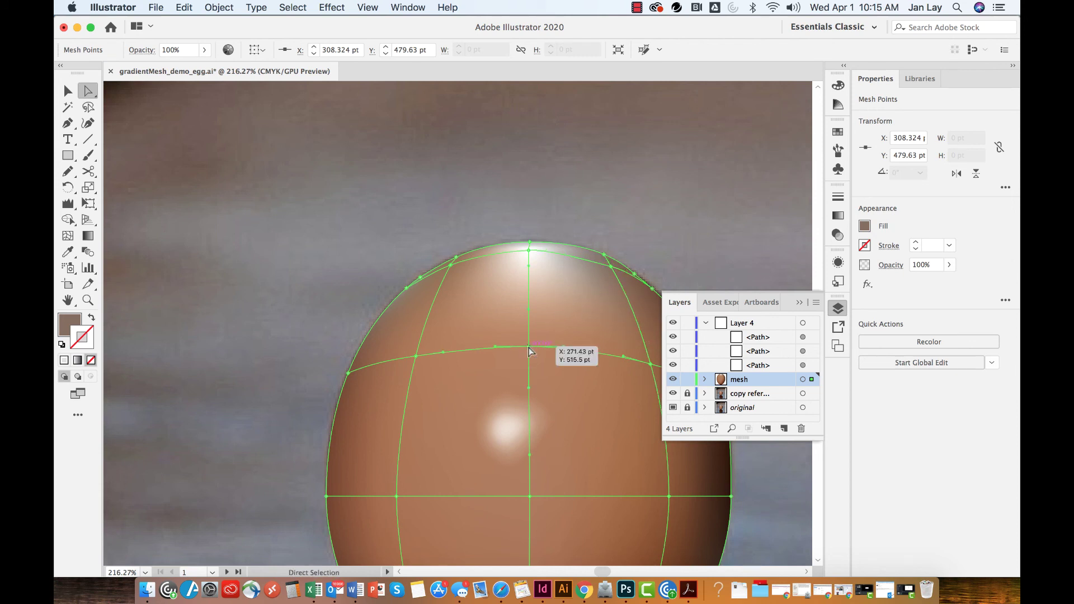
left_click_drag(528, 309, 530, 292)
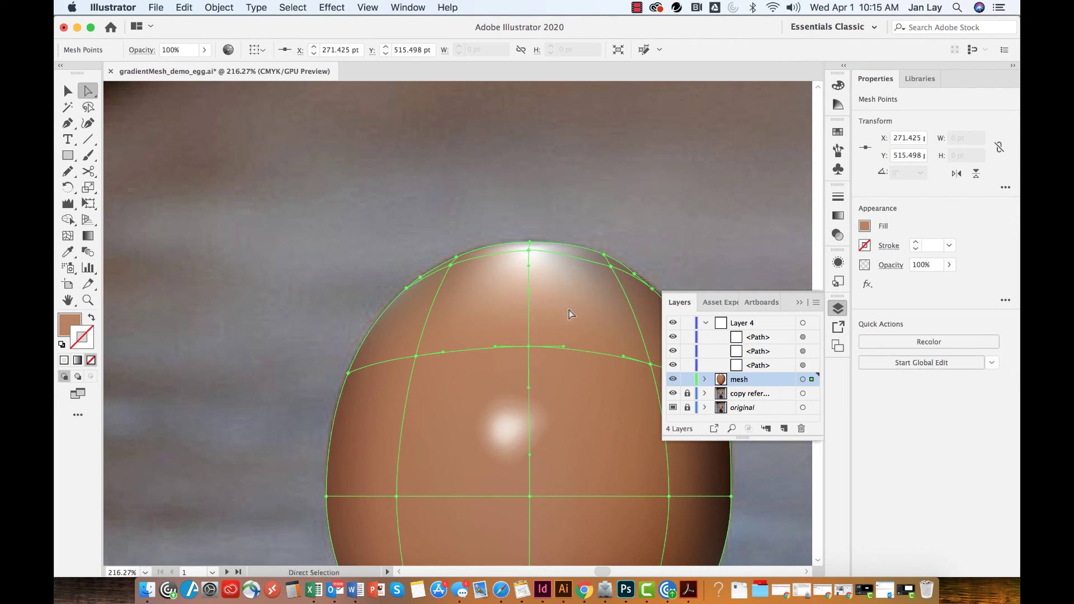
key("super+y")
key("super+y")
left_click(676, 209)
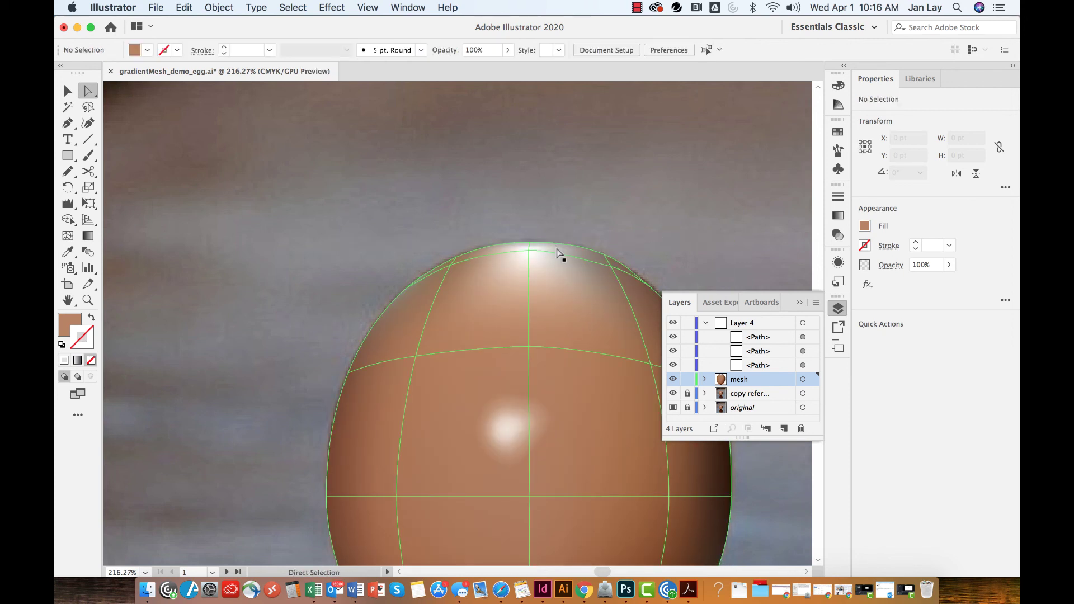
- Select the mesh point at the centre of the top reflection and activate the Eyedropper
left_click(530, 252)
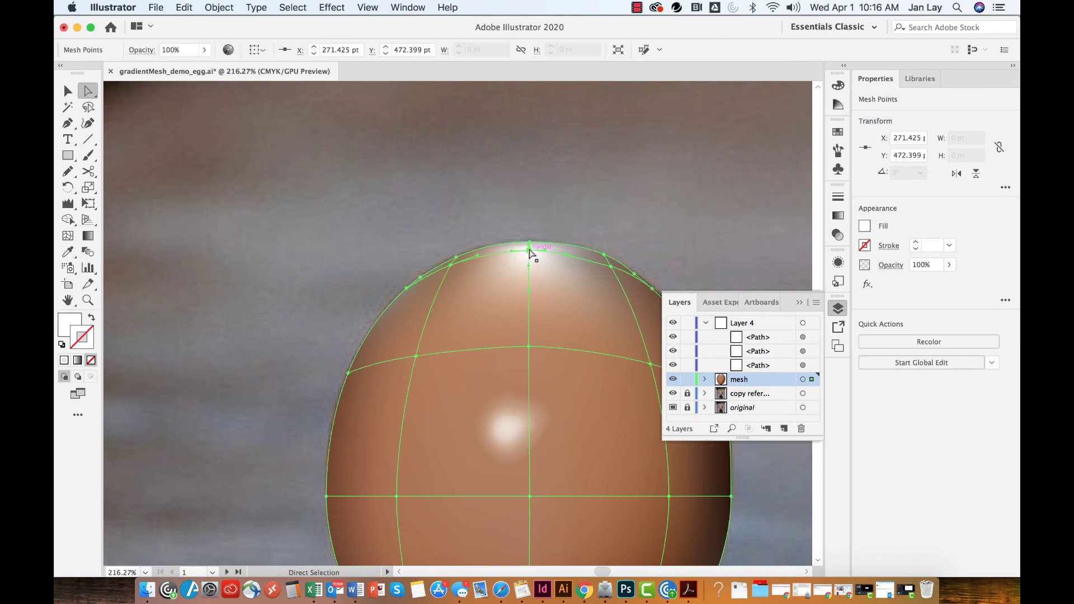
key("i")
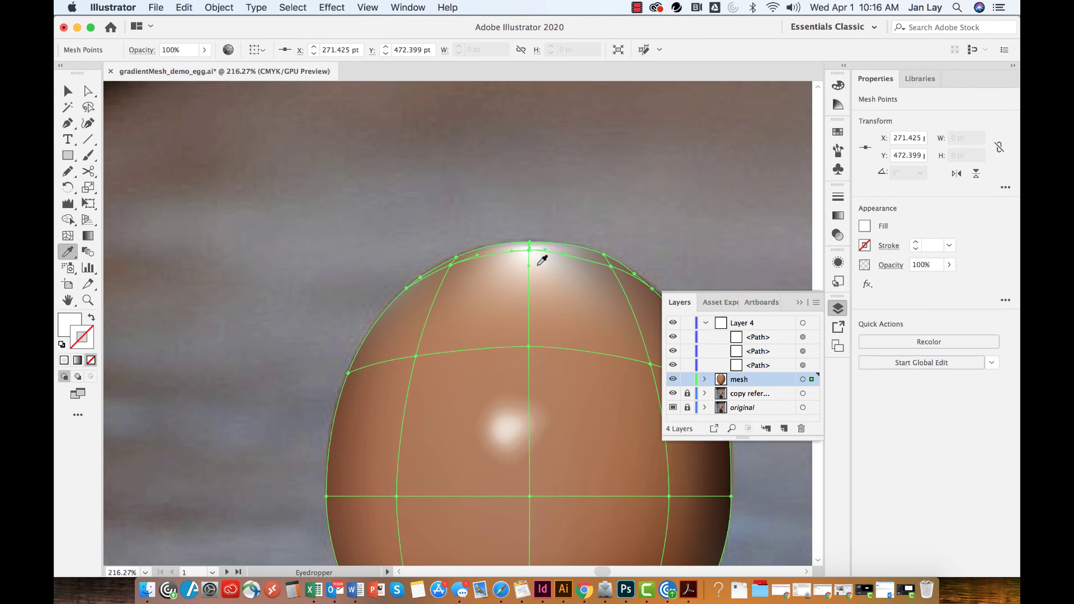
left_click(538, 264)
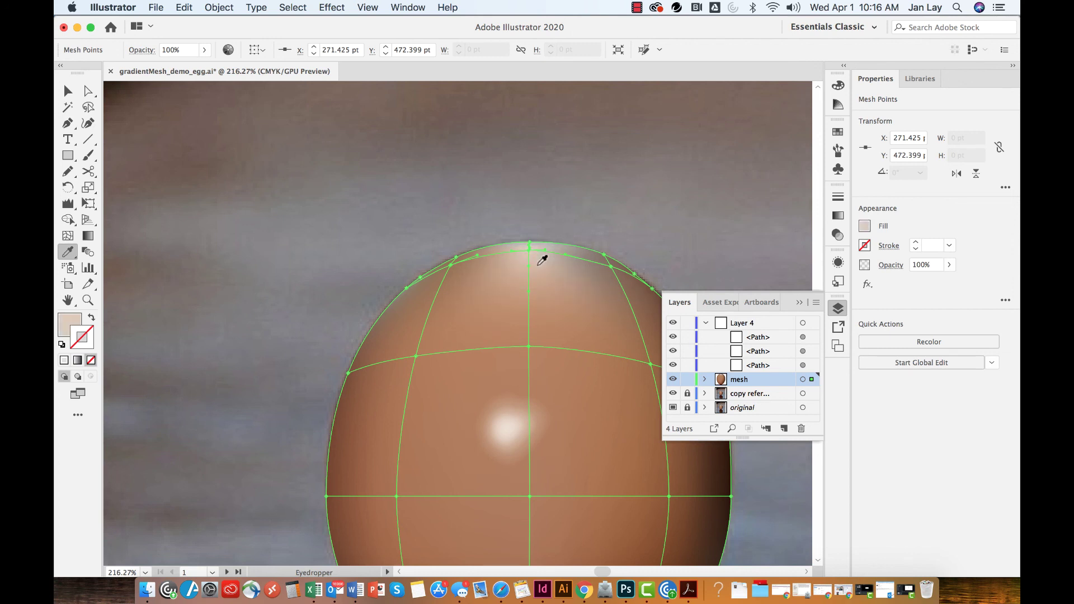
key("super+z")
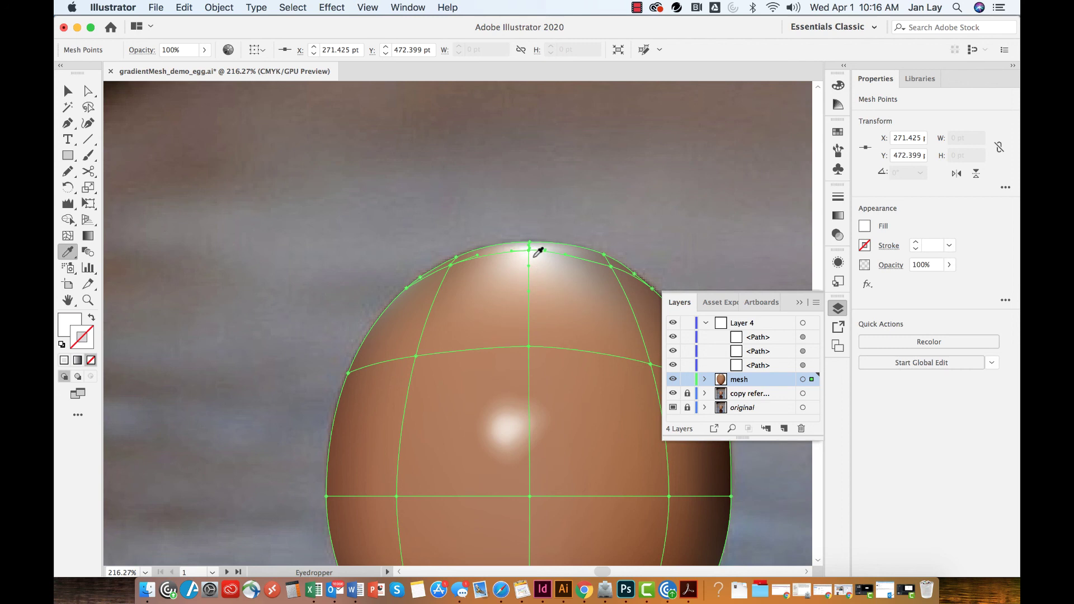
left_click(535, 256)
key("super+z")
- Sample the light grey of the photo's top reflection in outline view for the selected mesh point, and return to preview
key("super+y")
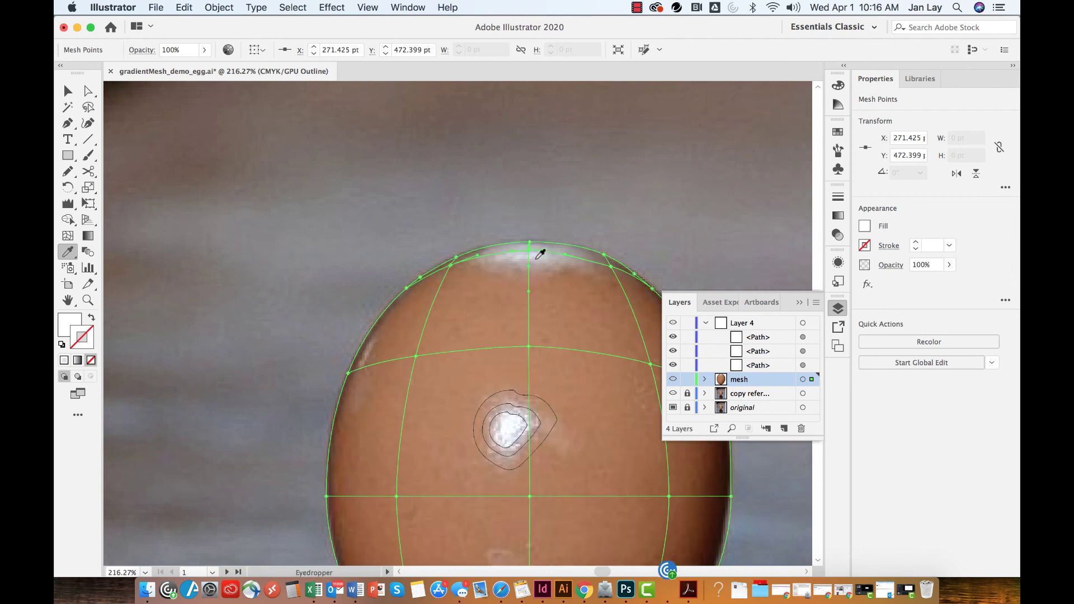
left_click(534, 257)
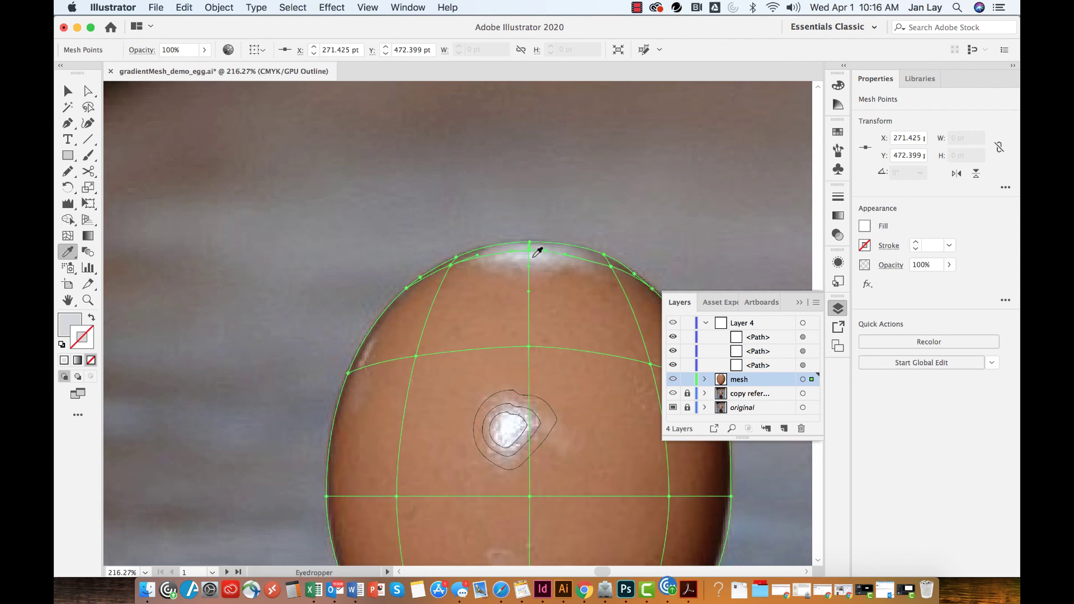
key("super+y")
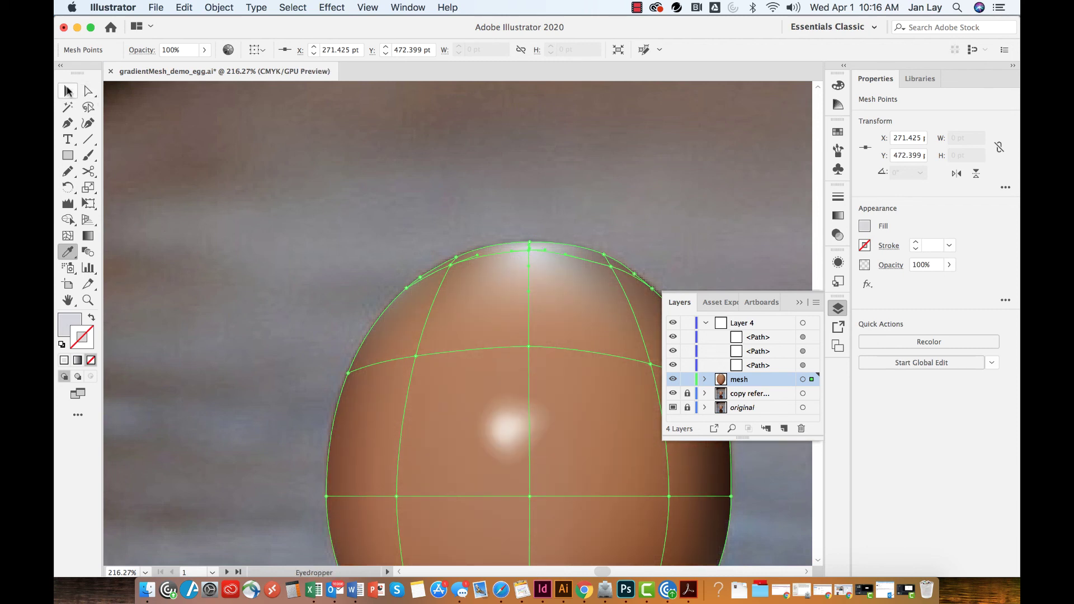
- Nudge the mesh point right of the reflection upward, shorten its handle facing the reflection, and deselect the mesh
left_click(88, 90)
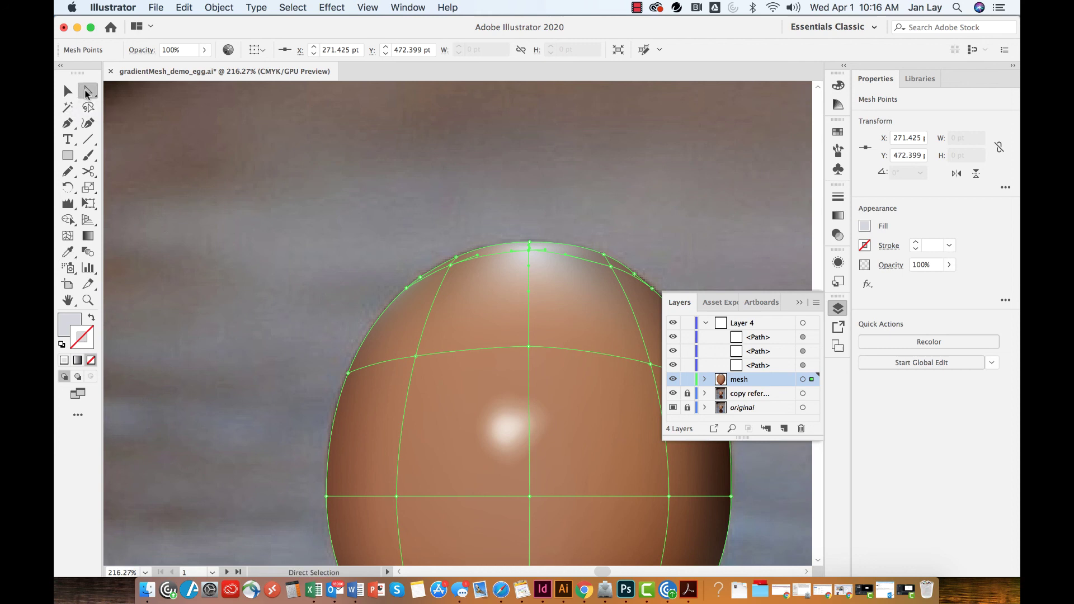
left_click(608, 264)
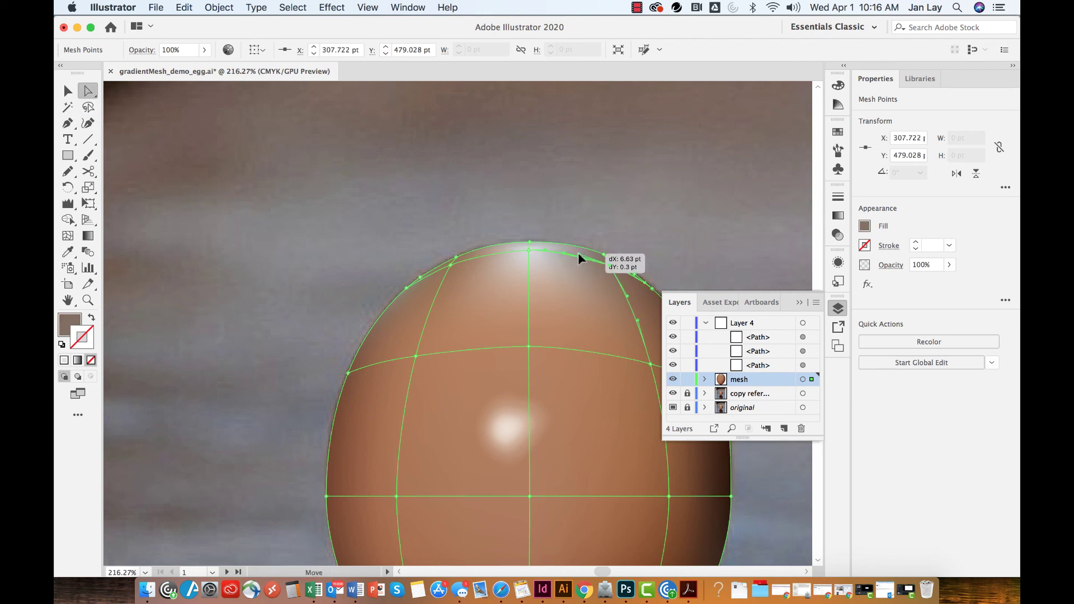
left_click(619, 234)
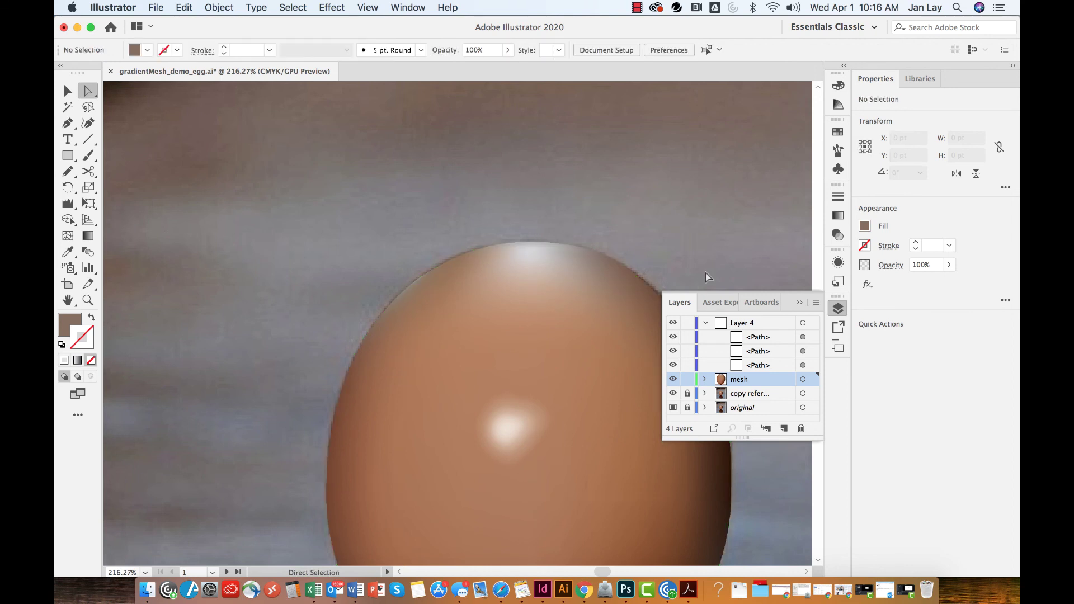
- Examine the finished mesh egg as a whole and compare it with the small original photo
scroll(522, 344, "down", 3)
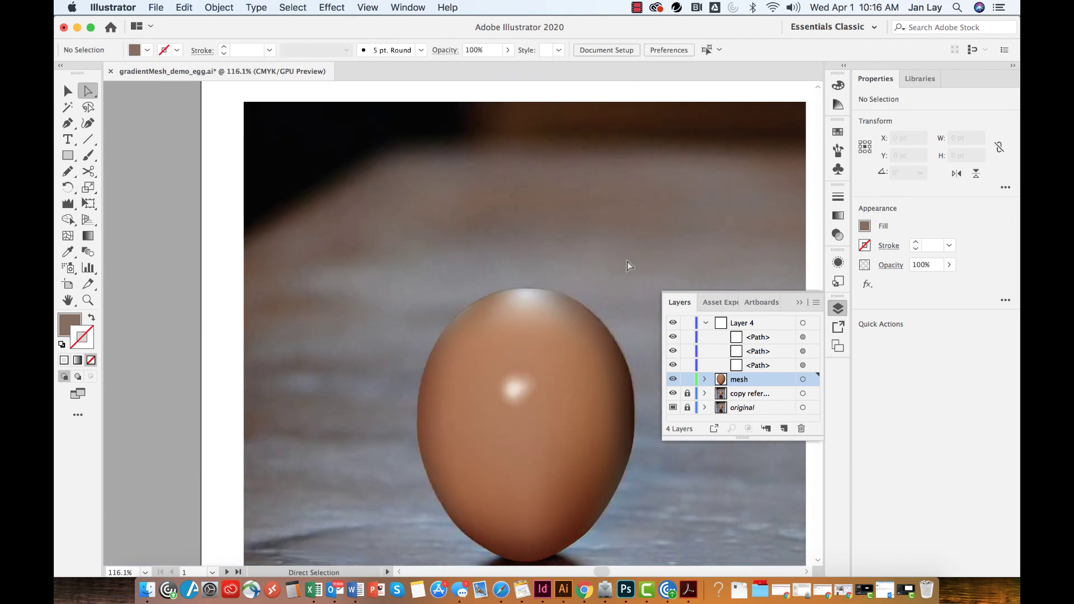
scroll(626, 261, "down", 3)
scroll(626, 261, "right", 1)
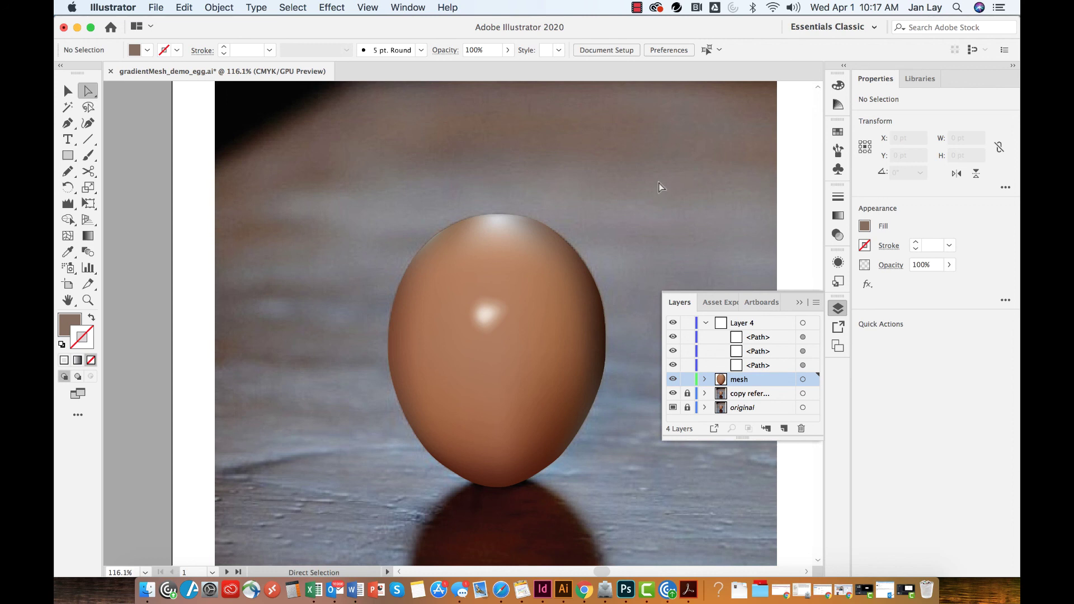
scroll(661, 187, "down", 5)
scroll(661, 188, "up", 6)
scroll(661, 188, "right", 2)
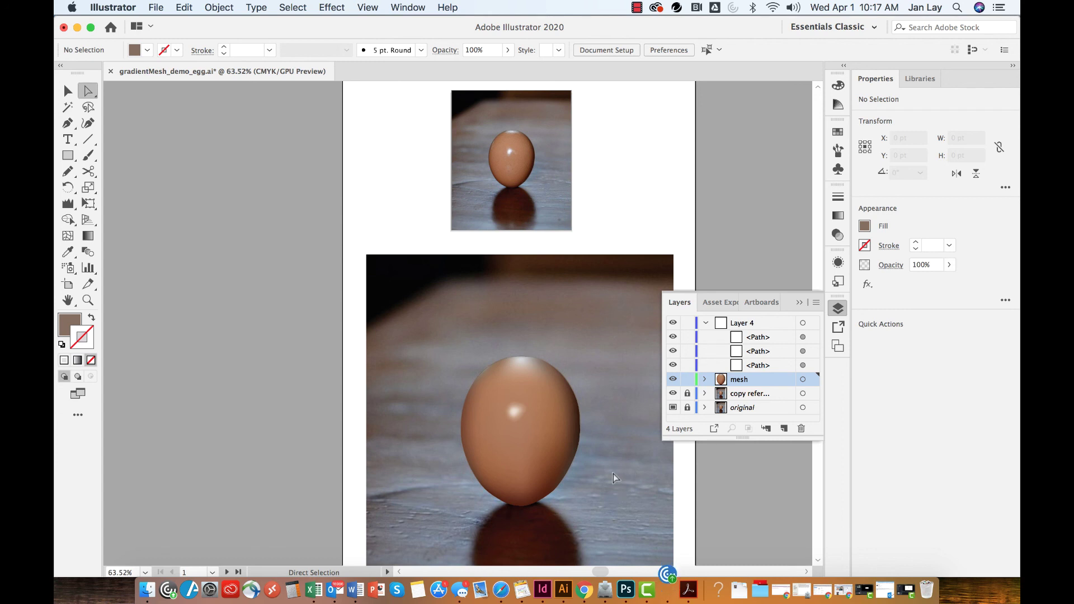
key("super")
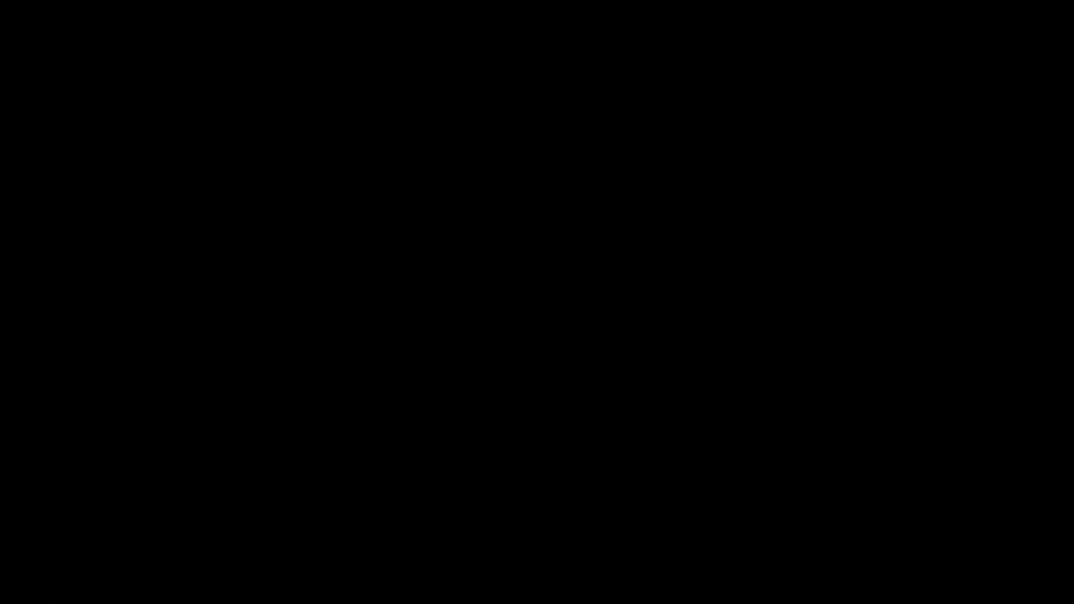